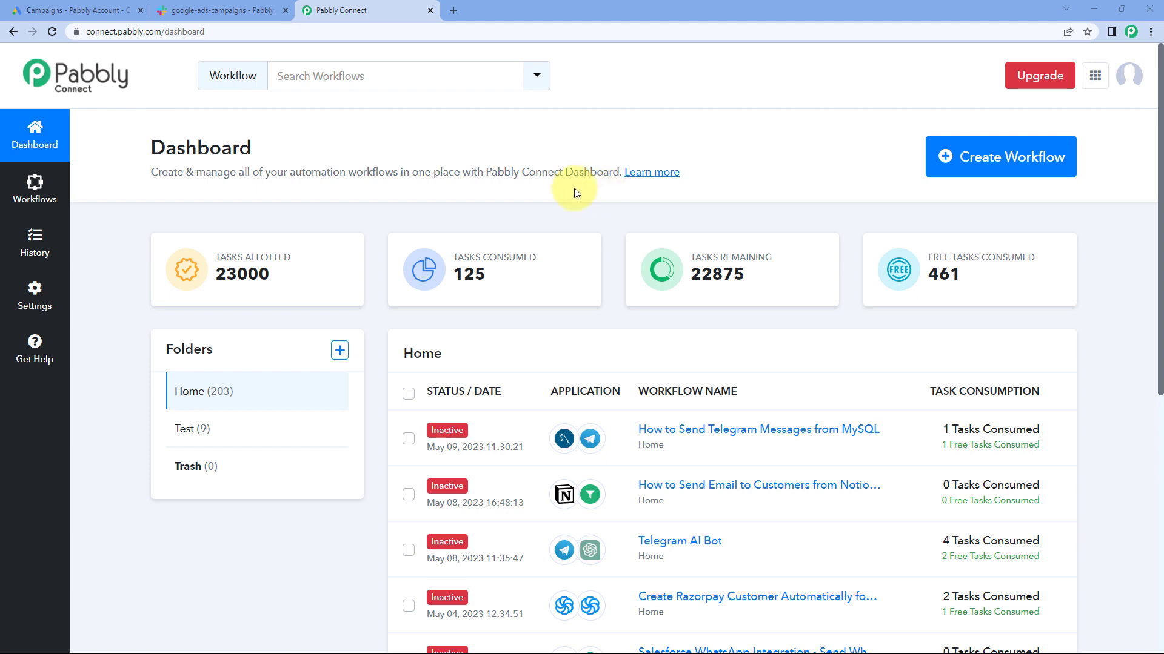
- Create a new workflow named "Google Ads to Slack"
{"action": "left_click", "coordinate": [995, 162]}
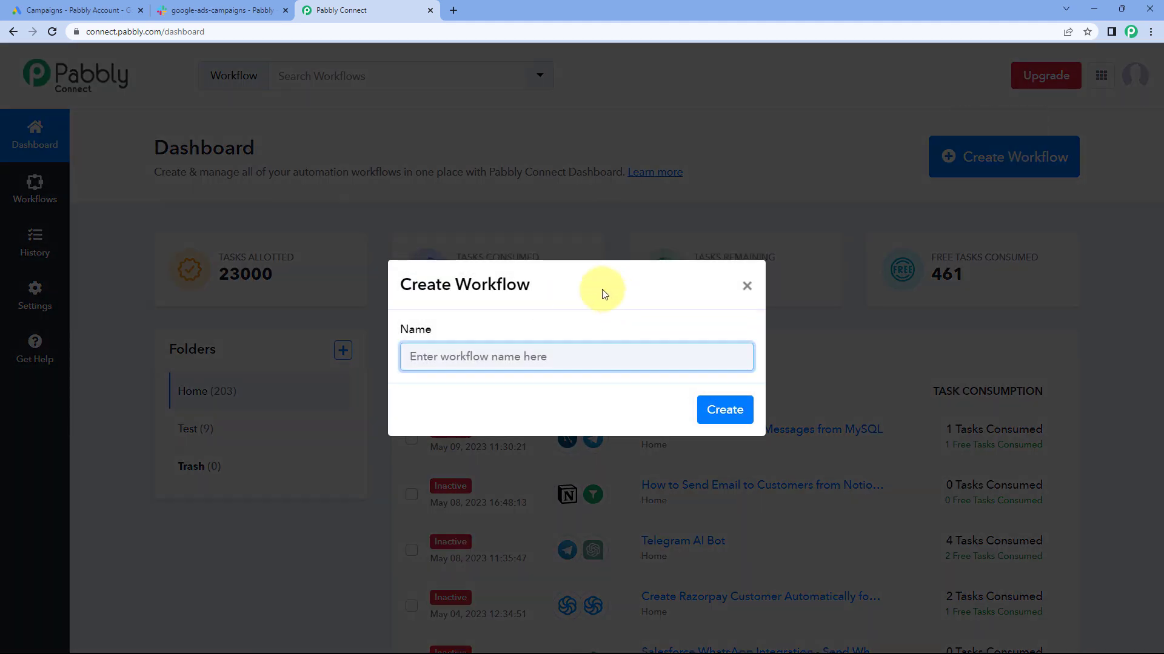
{"action": "type", "text": "Goo"}
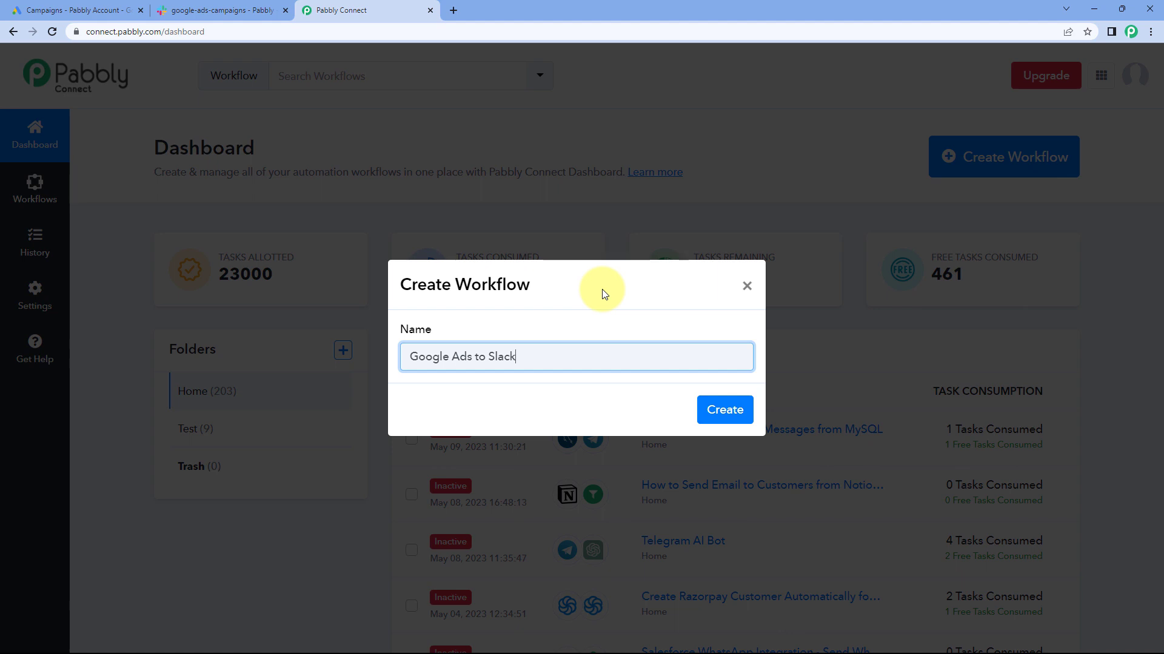
{"action": "type", "text": "gle Ads to Slack"}
{"action": "left_click", "coordinate": [714, 409]}
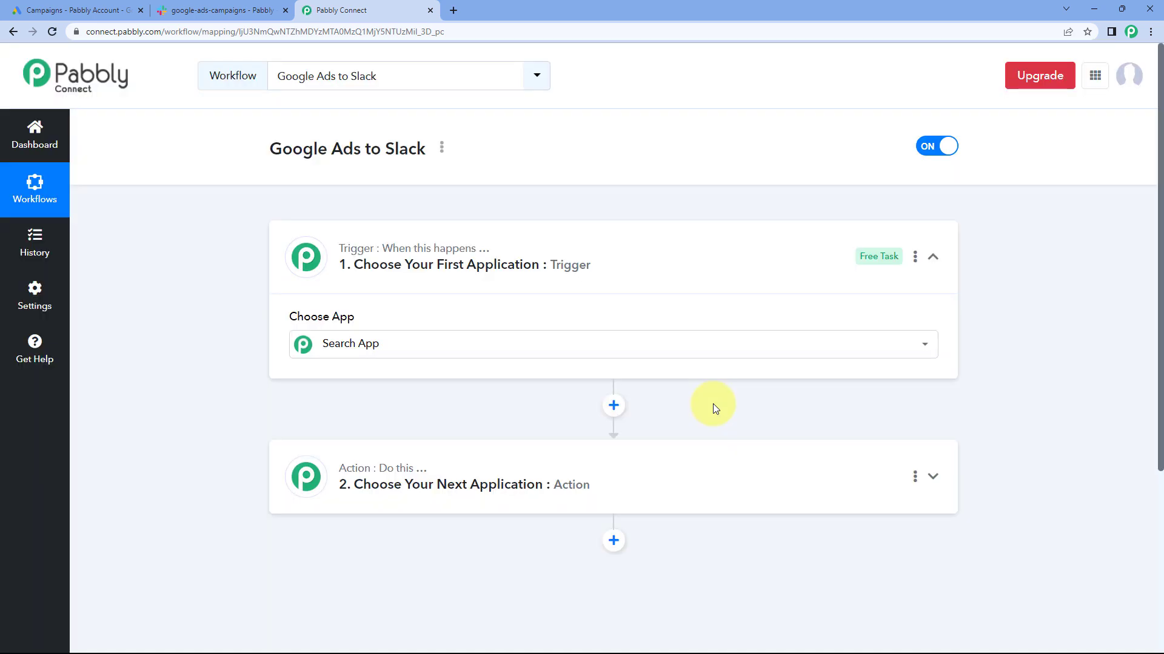
{"action": "left_click", "coordinate": [779, 332]}
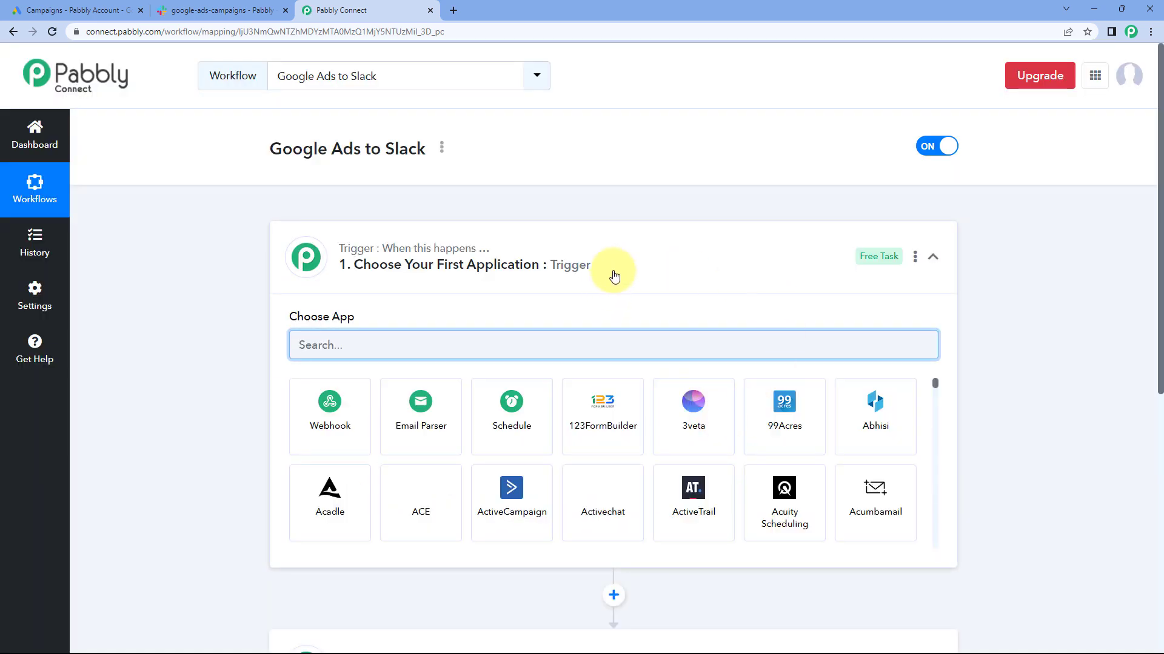
{"action": "left_click", "coordinate": [611, 268]}
{"action": "scroll", "coordinate": [246, 286], "scroll_direction": "down", "scroll_amount": 1}
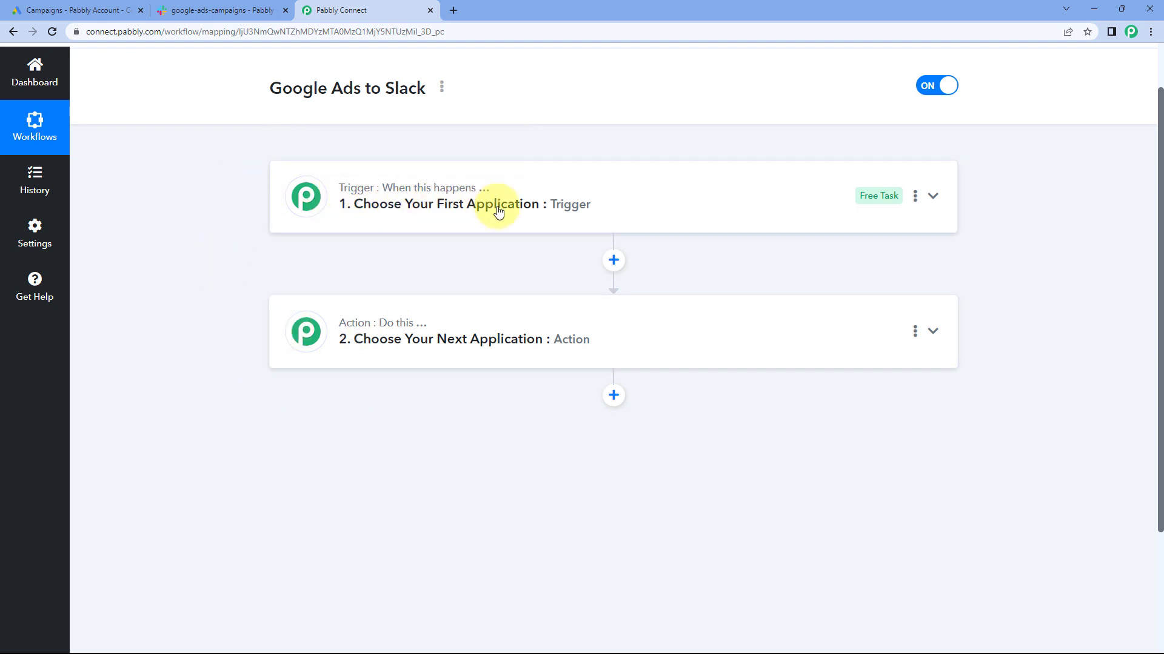
{"action": "mouse_move", "coordinate": [370, 331]}
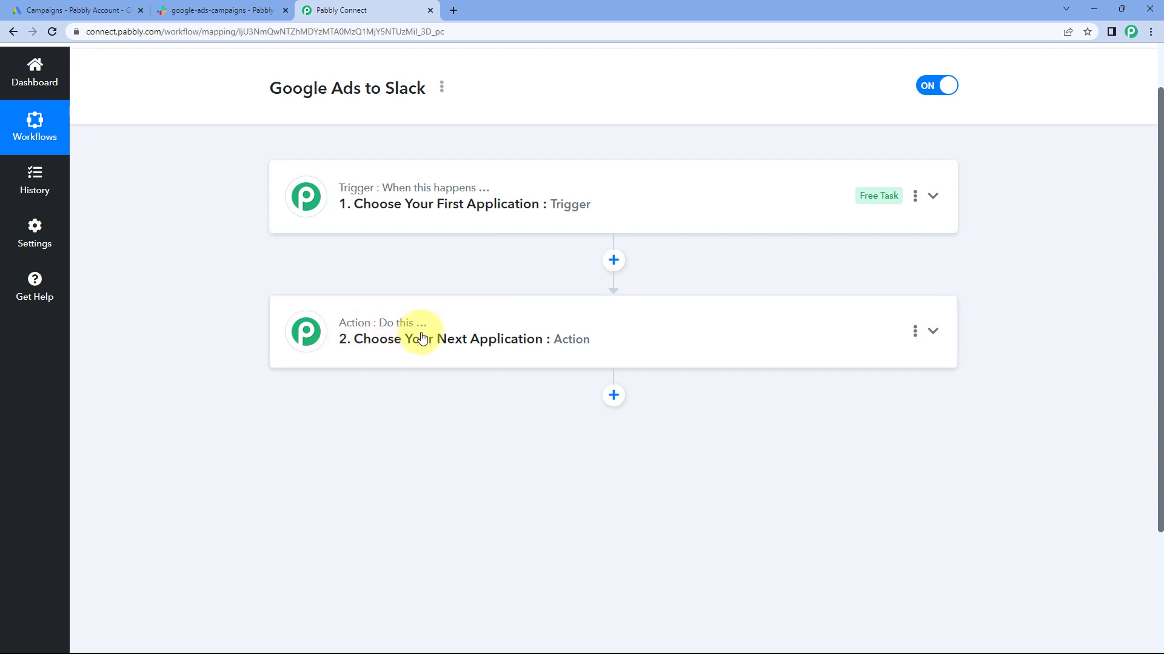
- Set the workflow's trigger app to Google Ads (Beta) with New Campaign as the trigger event
{"action": "left_click", "coordinate": [618, 198]}
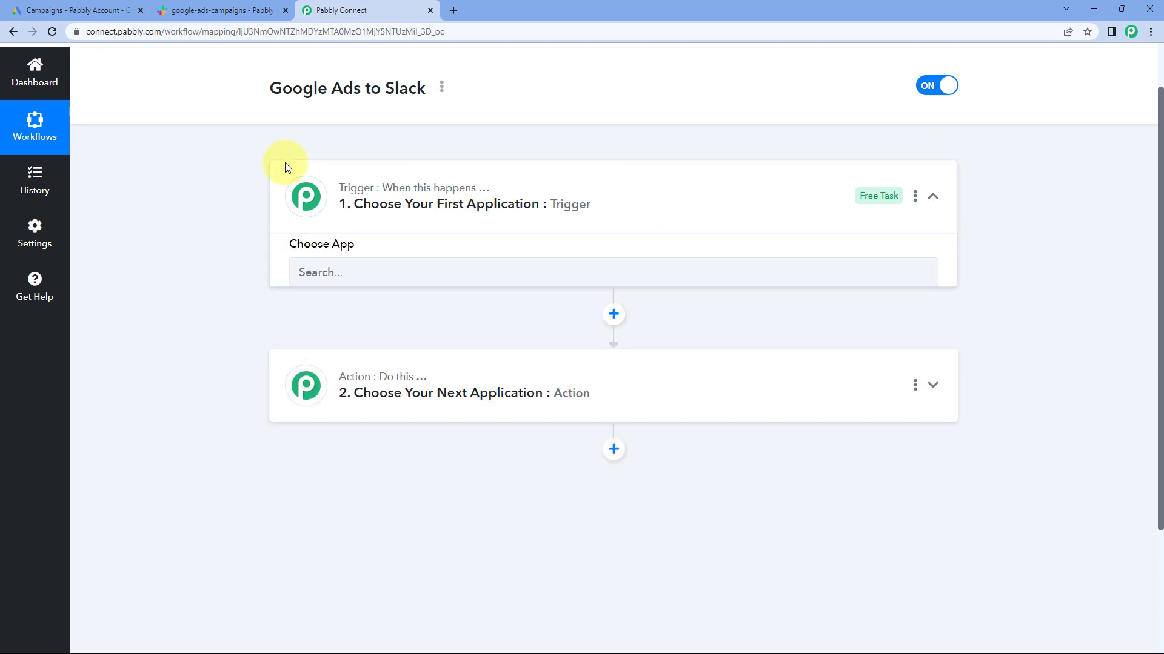
{"action": "scroll", "coordinate": [245, 253], "scroll_direction": "down", "scroll_amount": 1}
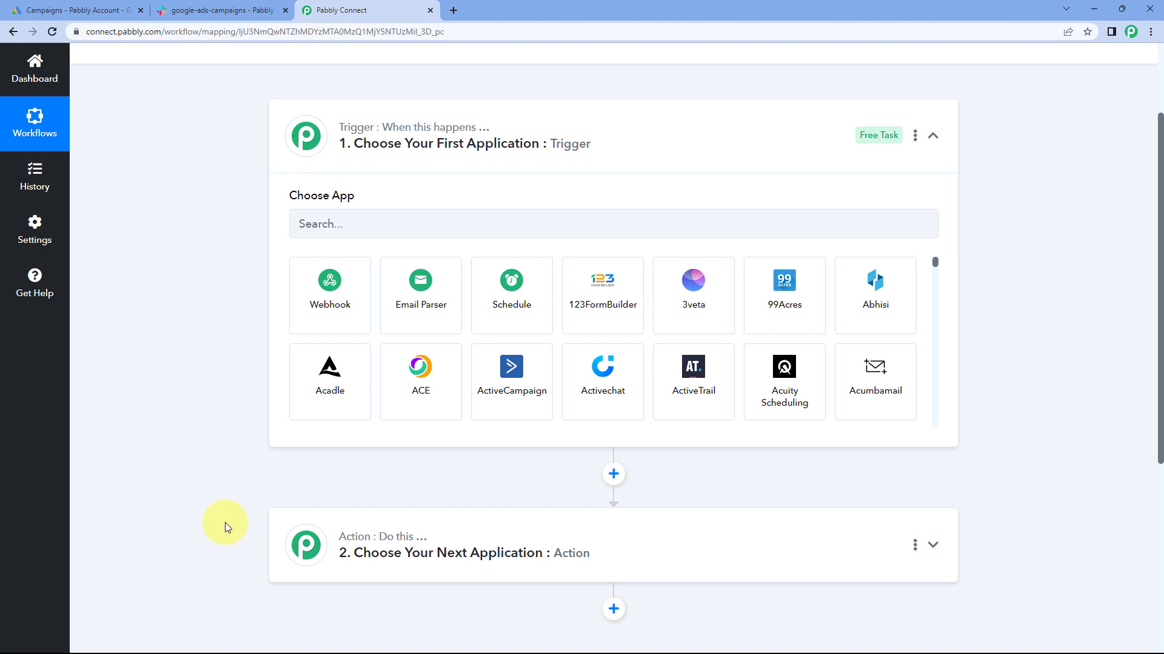
{"action": "left_click", "coordinate": [300, 223]}
{"action": "type", "text": "Google Ads"}
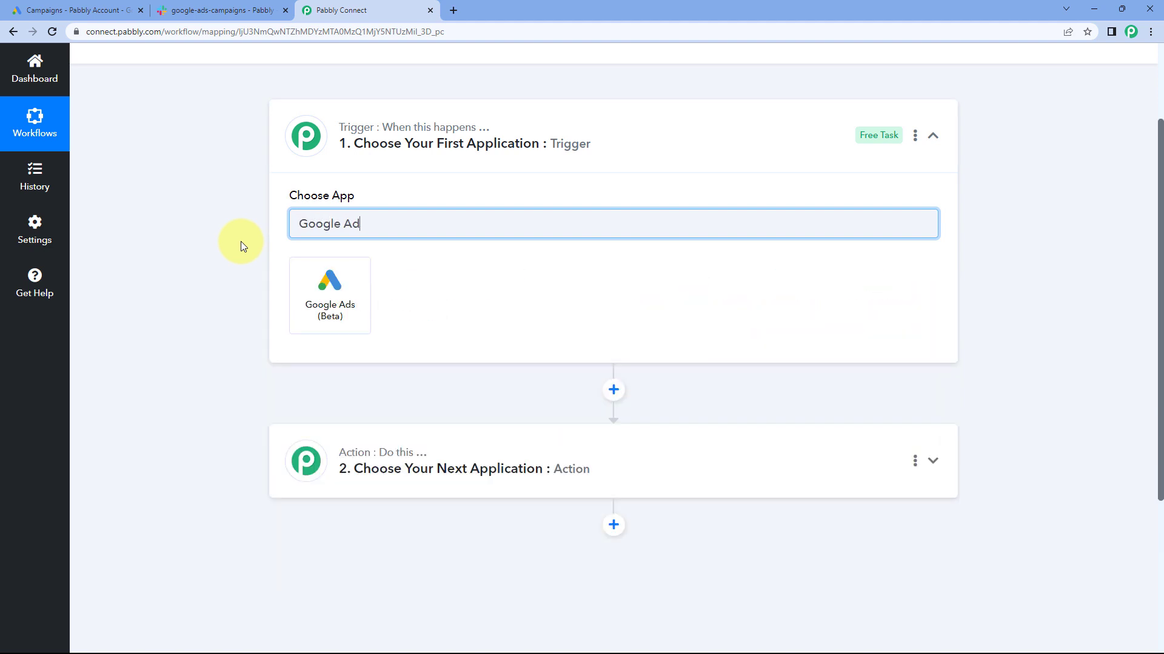
{"action": "left_click", "coordinate": [306, 294]}
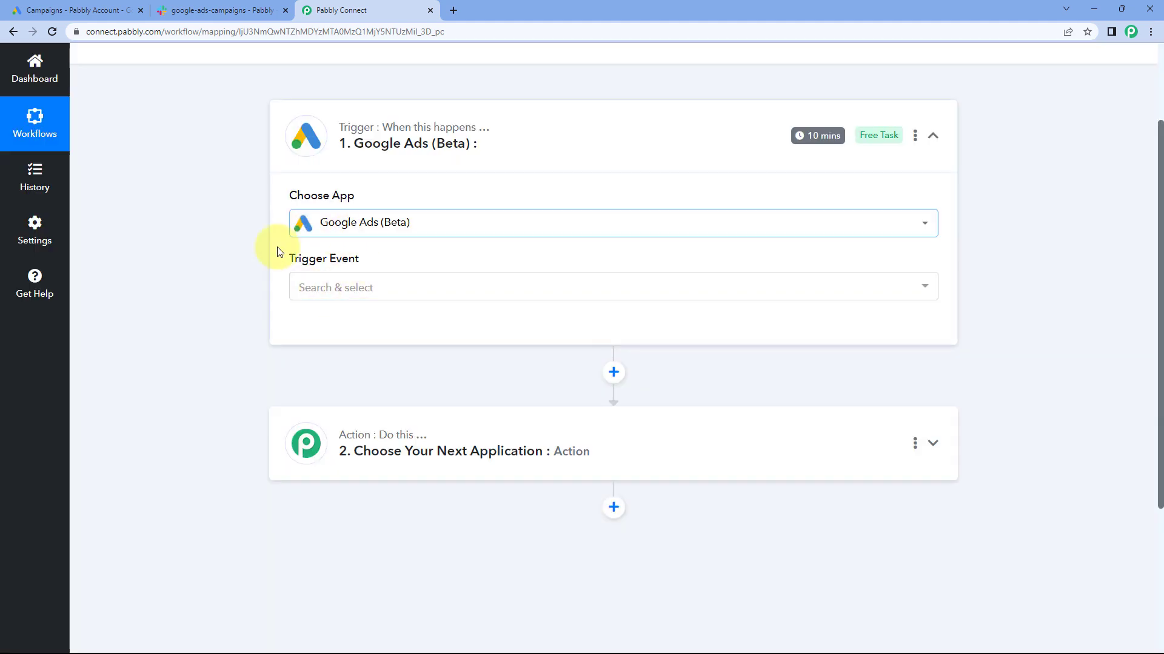
{"action": "left_click", "coordinate": [379, 289]}
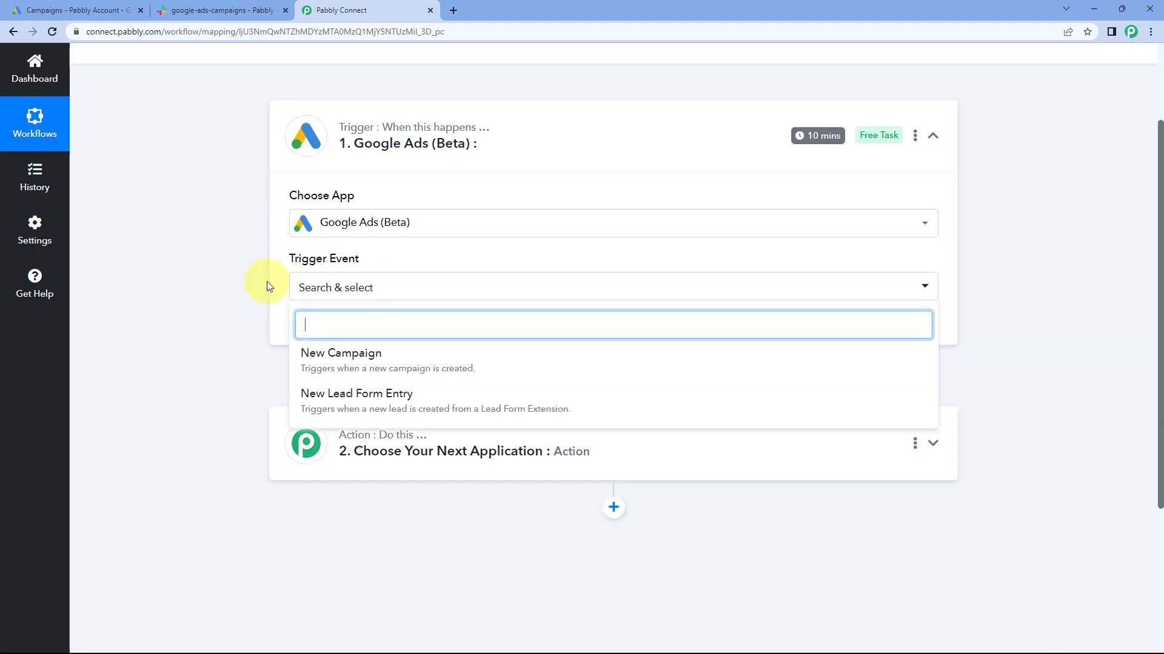
{"action": "left_click", "coordinate": [377, 354]}
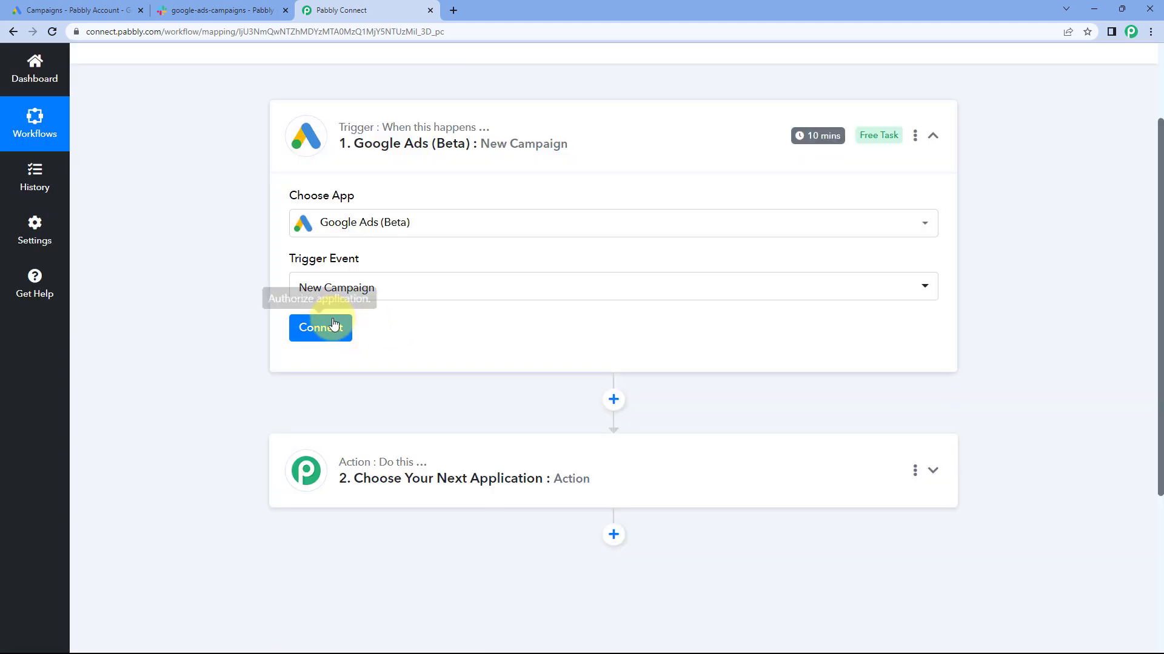
- Start adding a new Google Ads (Beta) connection for the trigger
{"action": "left_click", "coordinate": [330, 327]}
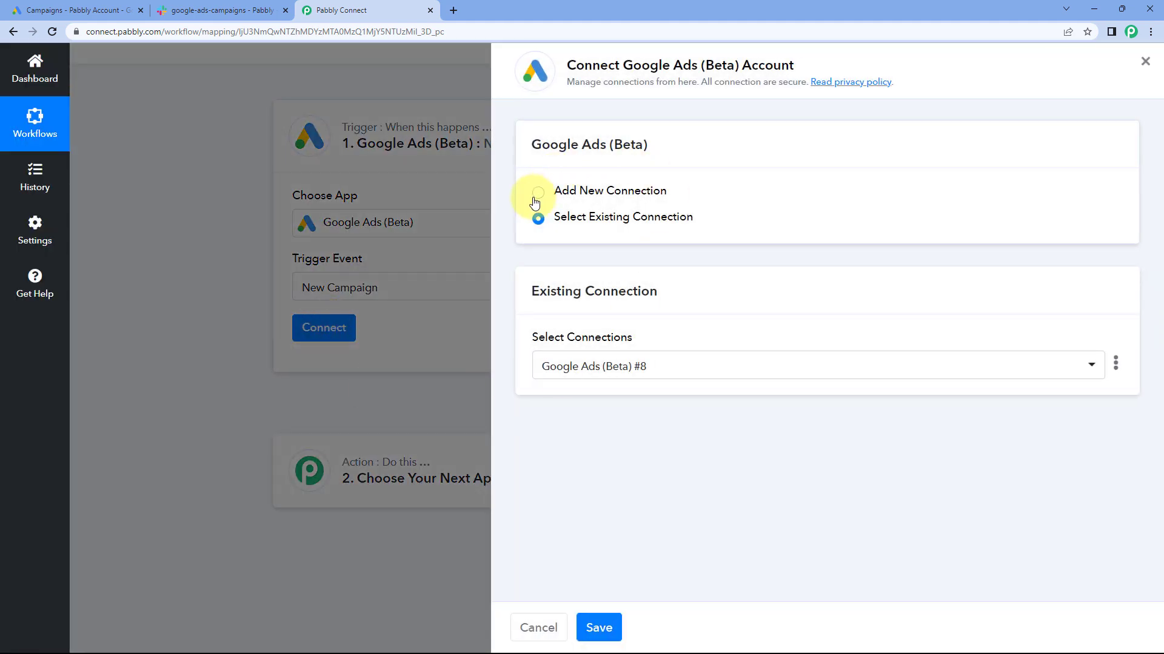
{"action": "left_click", "coordinate": [536, 194]}
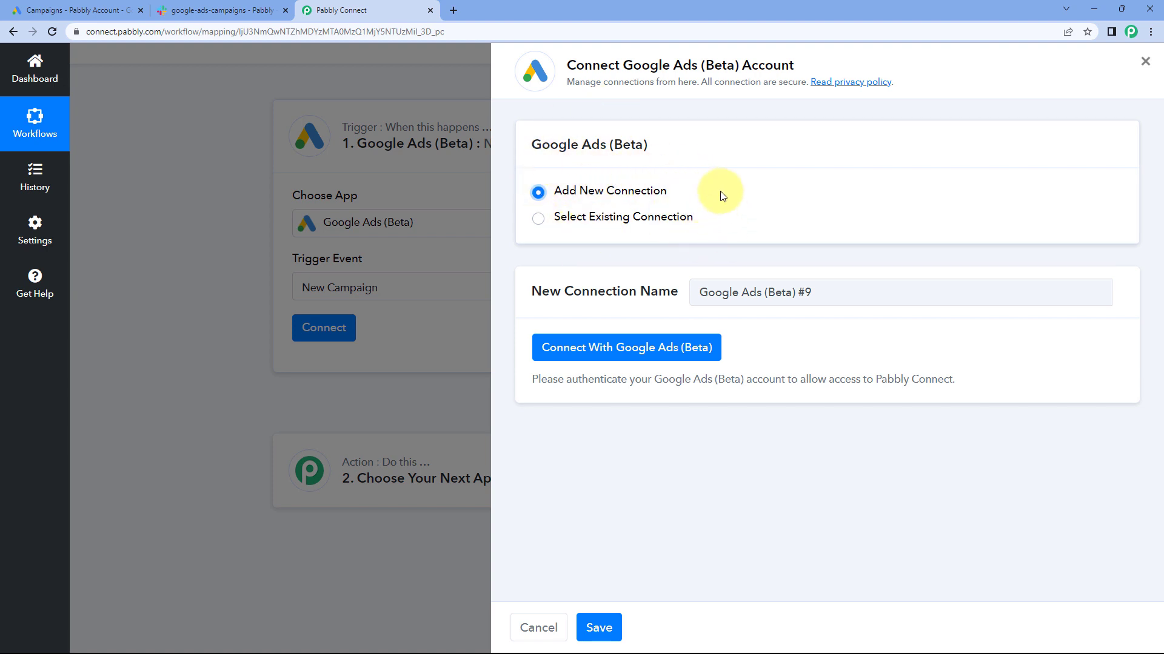
{"action": "left_click", "coordinate": [626, 352]}
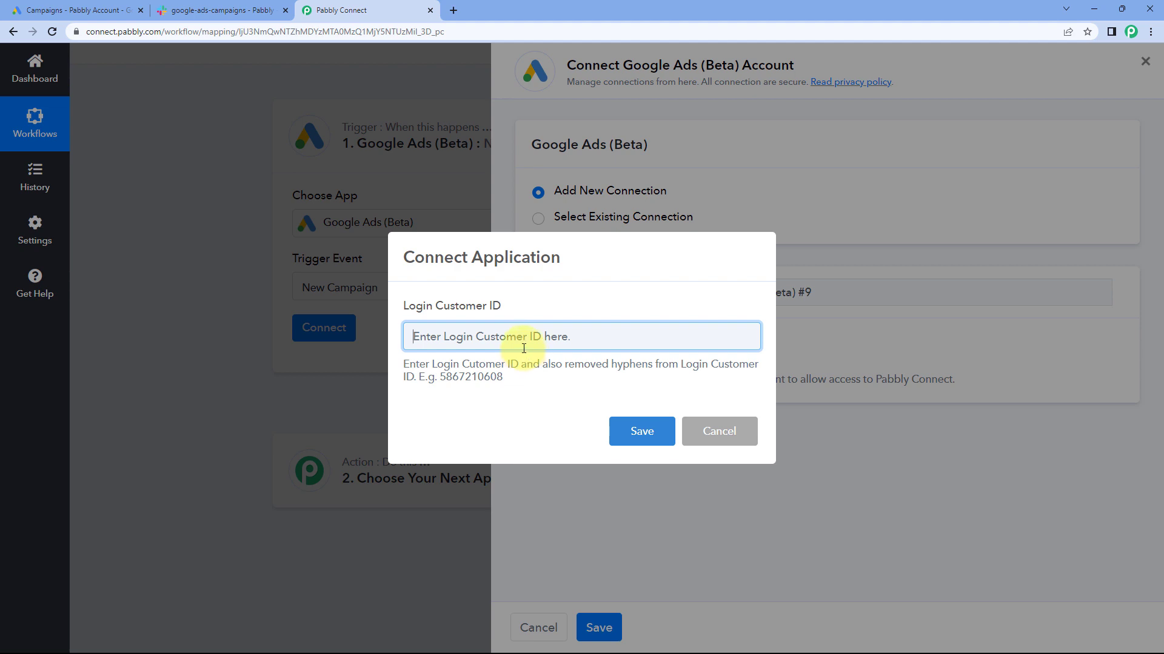
- Switch to the Google Ads campaigns page and copy the account's customer ID
{"action": "left_click", "coordinate": [97, 9]}
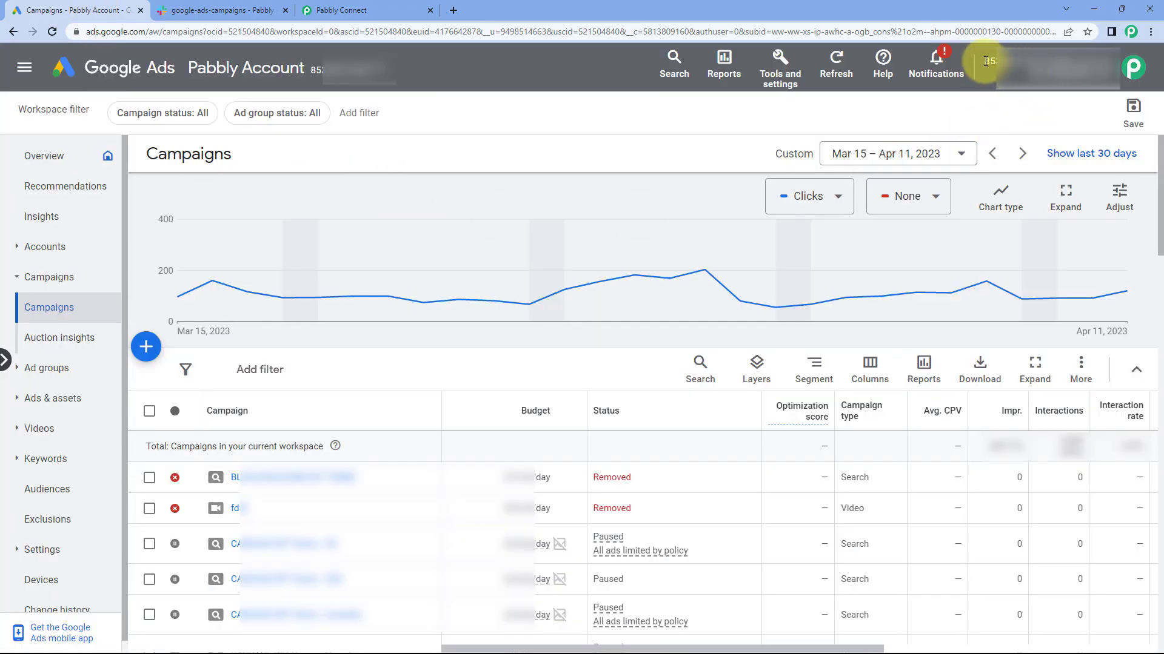
{"action": "left_click_drag", "start_coordinate": [988, 61], "coordinate": [1058, 61]}
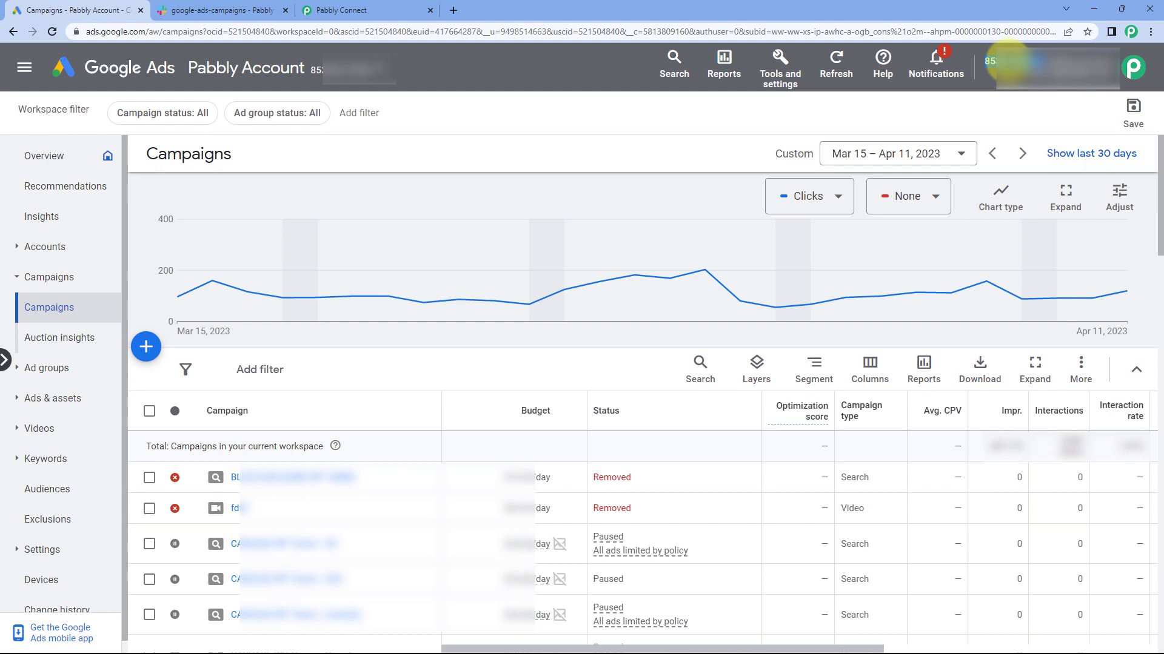
{"action": "right_click", "coordinate": [1008, 60]}
{"action": "left_click", "coordinate": [952, 74]}
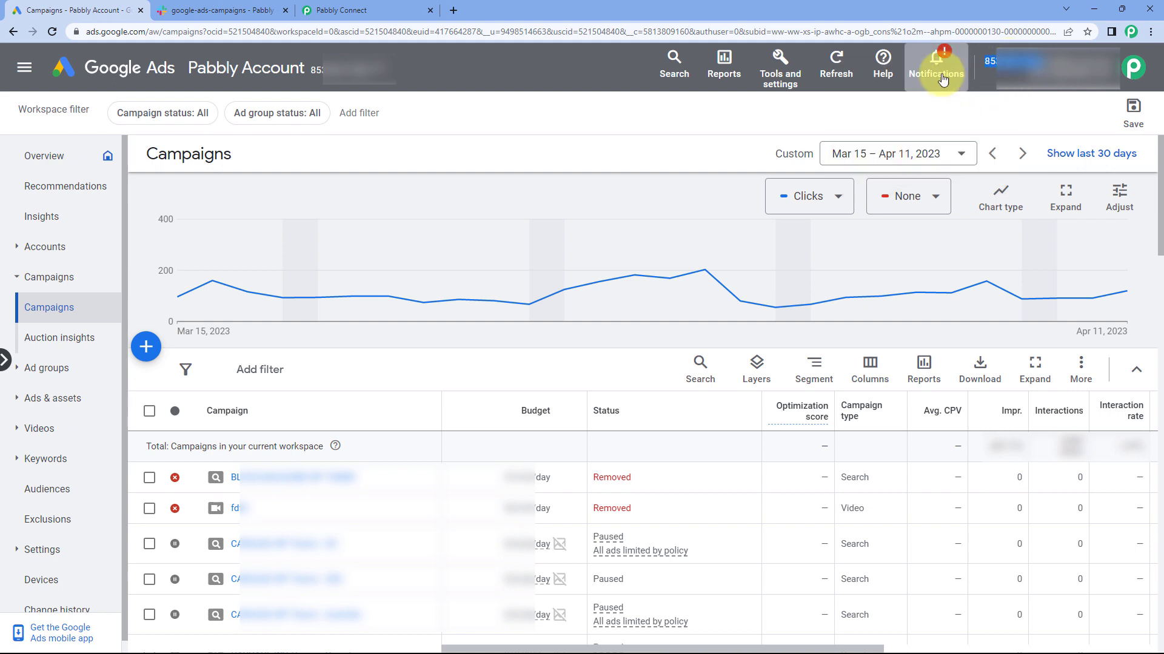
- Return to Pabbly Connect, paste the copied customer ID without hyphens as the Login Customer ID and save it
{"action": "left_click", "coordinate": [383, 11]}
{"action": "left_click", "coordinate": [494, 338]}
{"action": "right_click", "coordinate": [453, 333]}
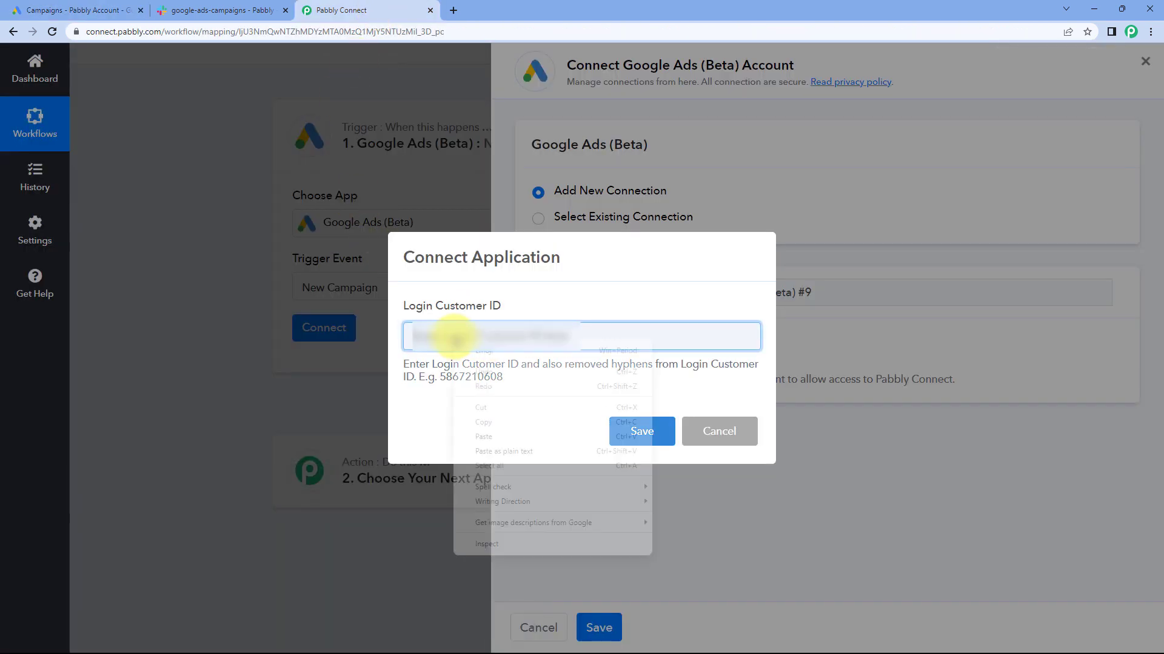
{"action": "left_click", "coordinate": [486, 435]}
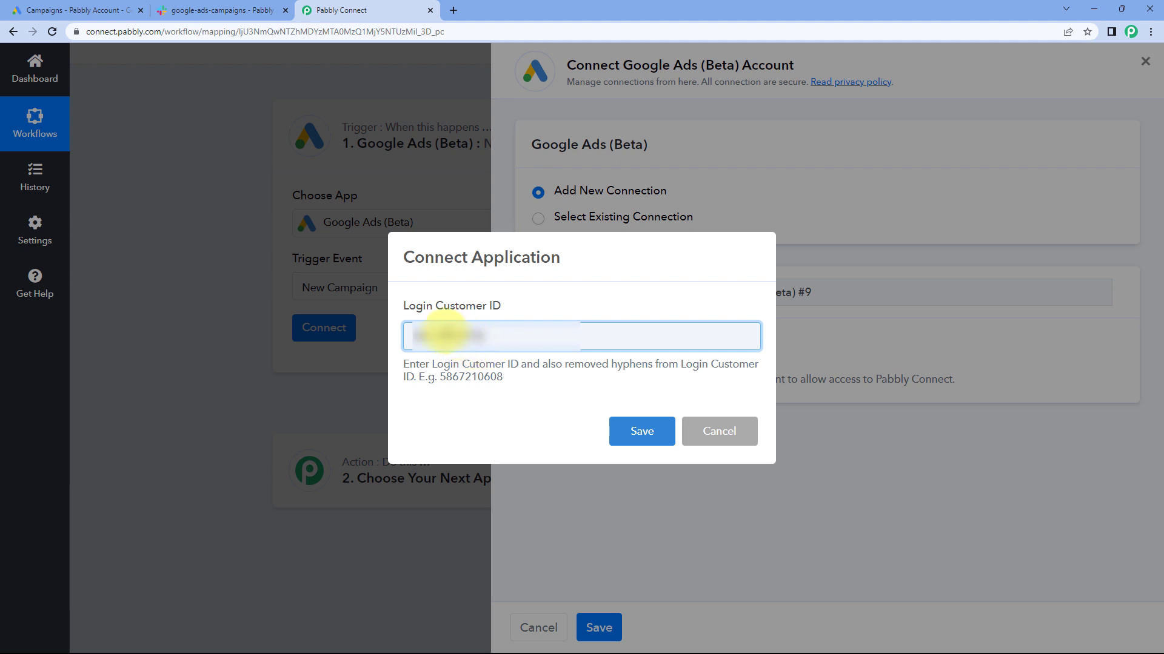
{"action": "left_click", "coordinate": [553, 403]}
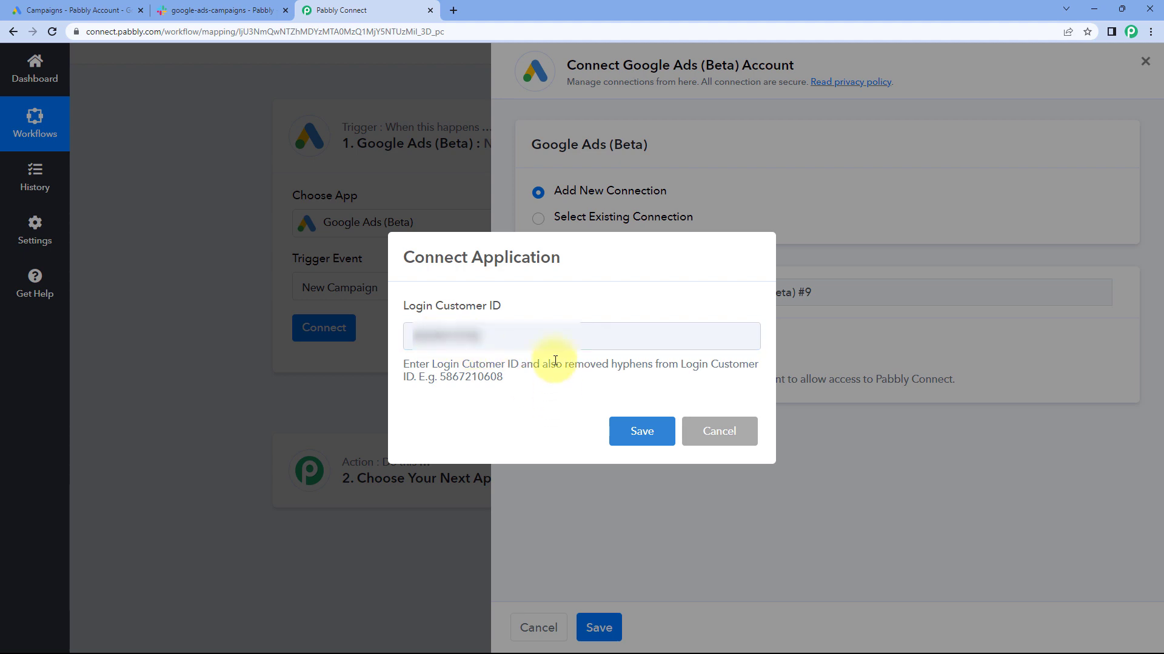
{"action": "left_click", "coordinate": [642, 430]}
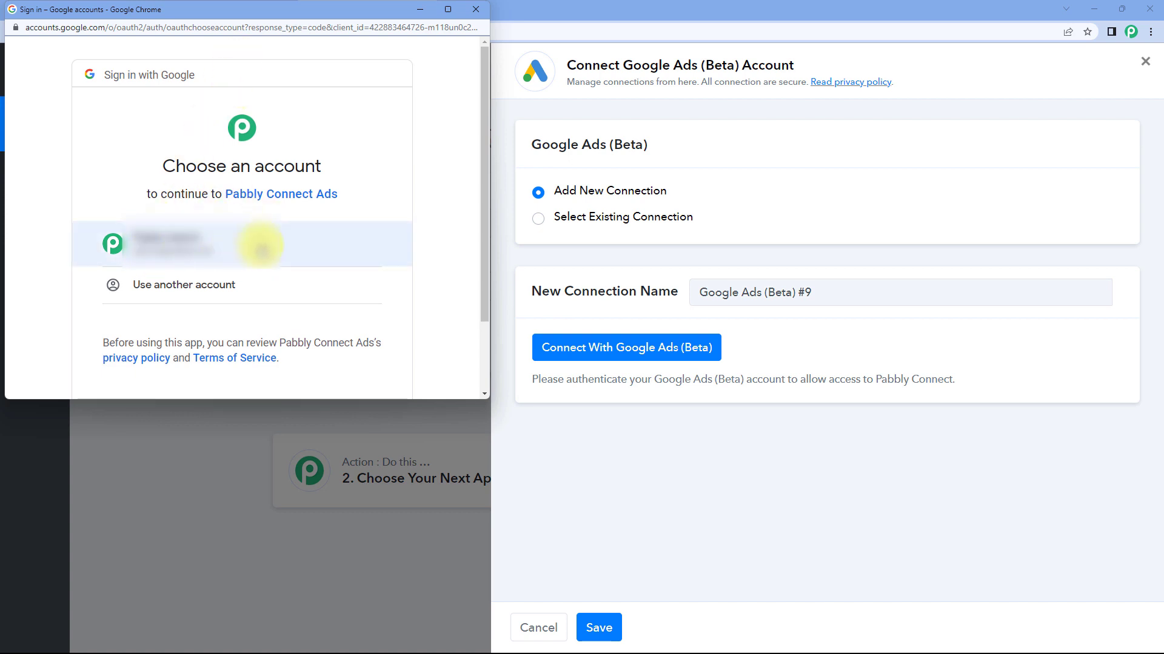
- Sign in with the listed Google account and authorize Pabbly Connect Ads to access it
{"action": "left_click", "coordinate": [261, 245]}
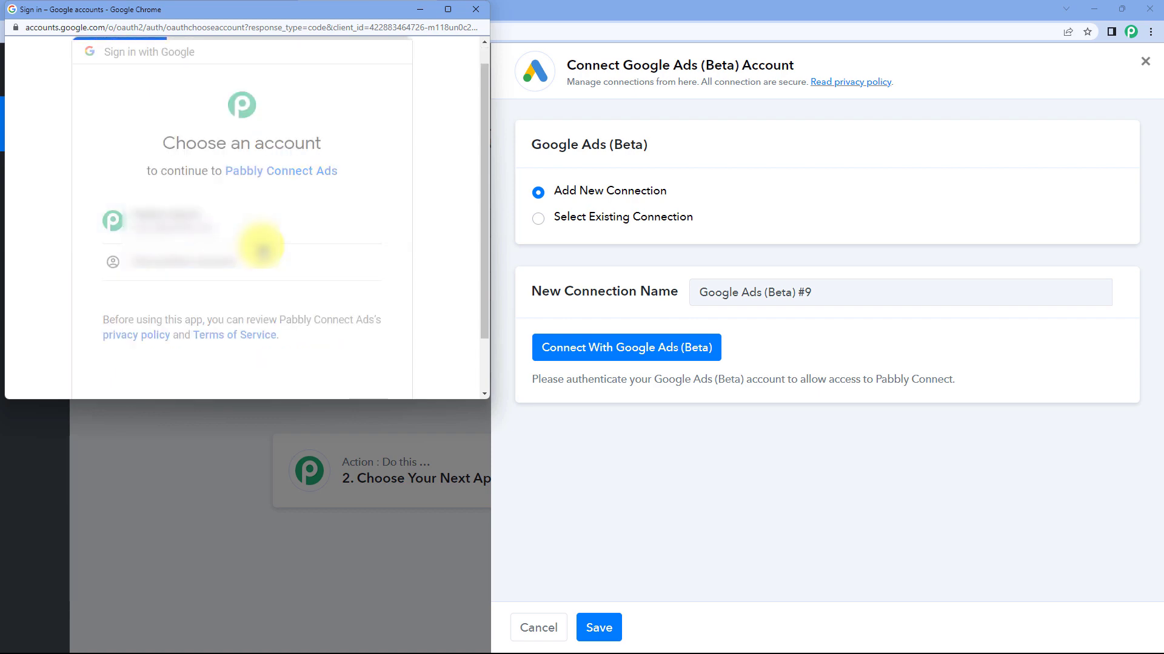
{"action": "scroll", "coordinate": [260, 245], "scroll_direction": "down", "scroll_amount": 4}
{"action": "left_click", "coordinate": [284, 297]}
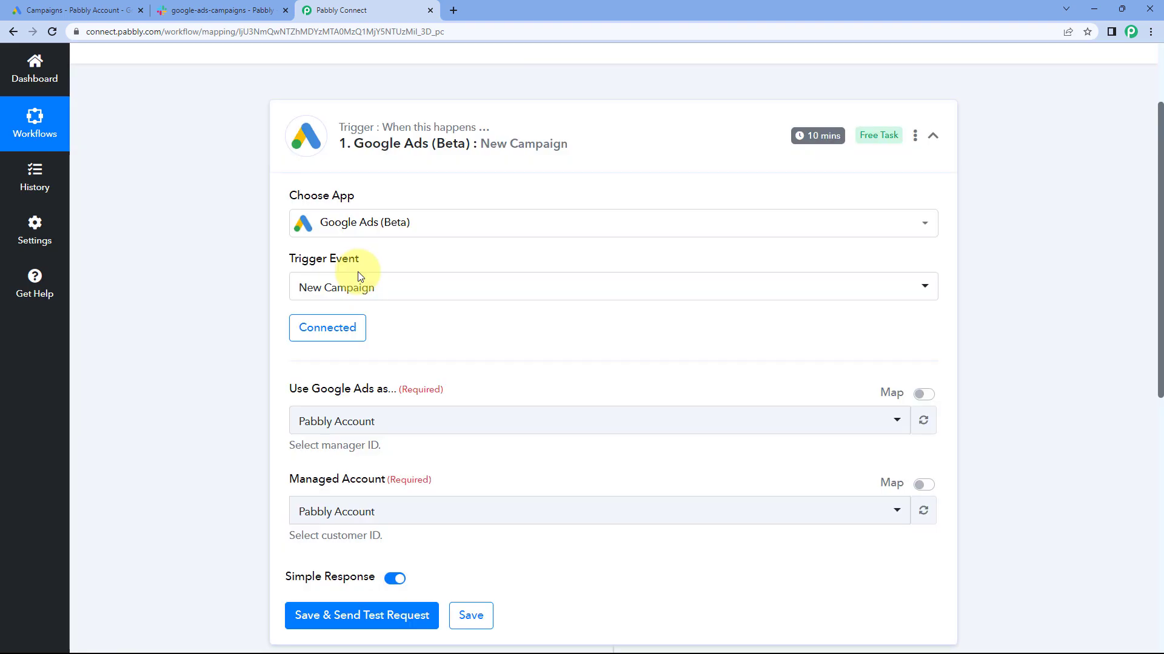
- Keep Pabbly Account as the manager account for the trigger and set Managed Account to Magnet Brain
{"action": "scroll", "coordinate": [225, 338], "scroll_direction": "down", "scroll_amount": 3}
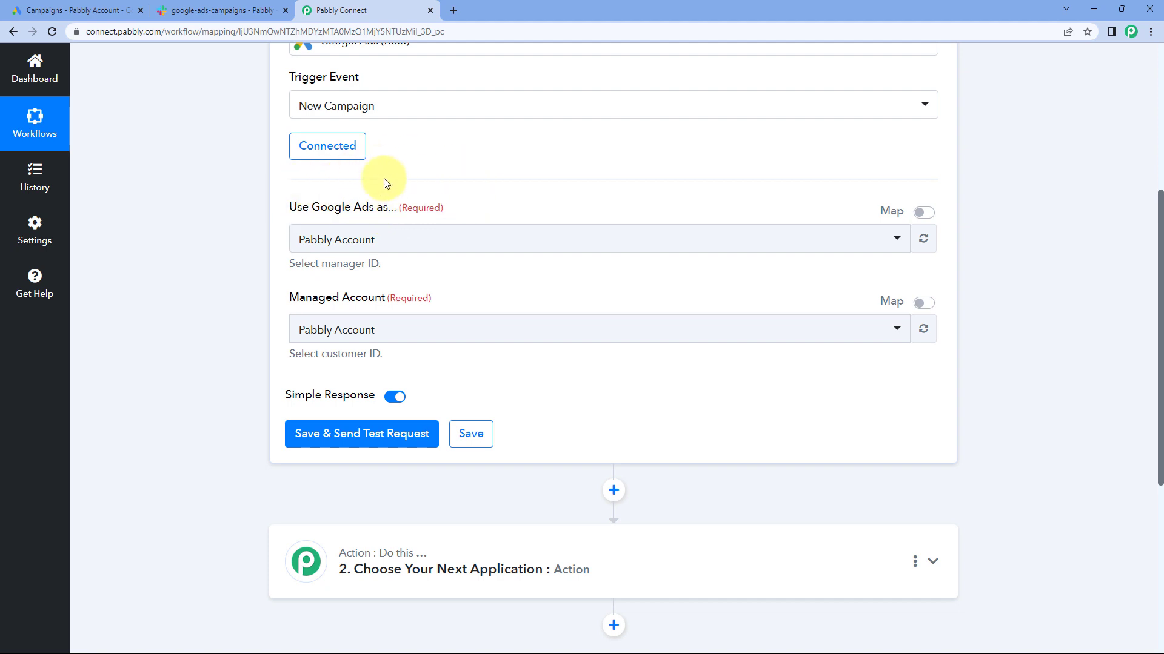
{"action": "left_click", "coordinate": [390, 238]}
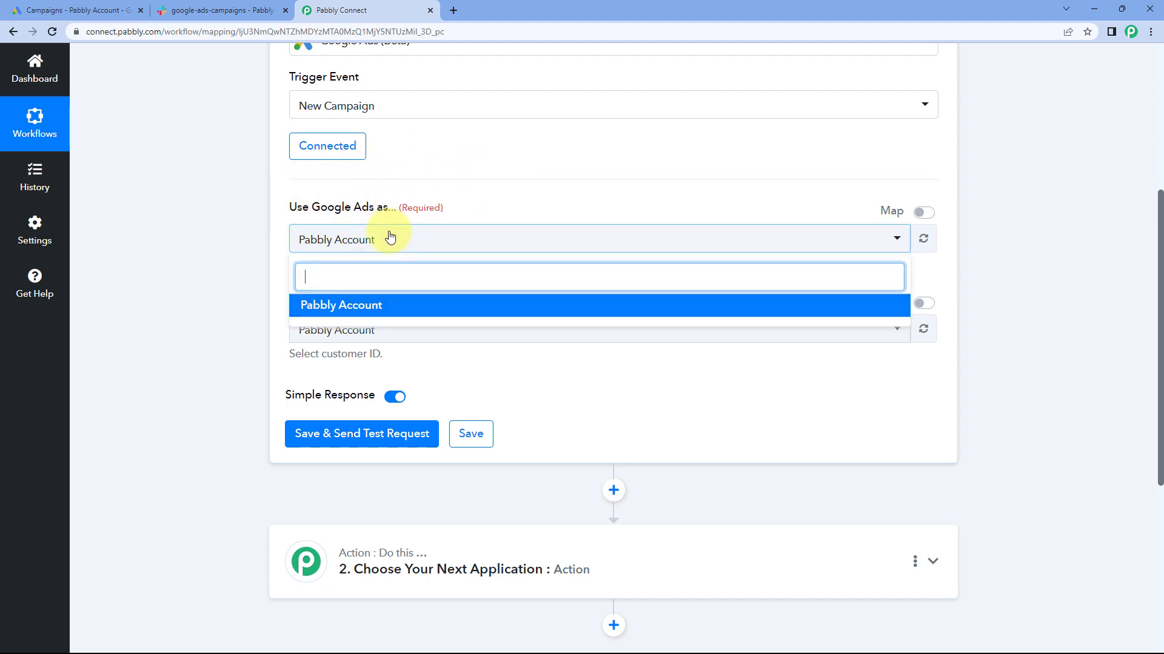
{"action": "left_click", "coordinate": [280, 241]}
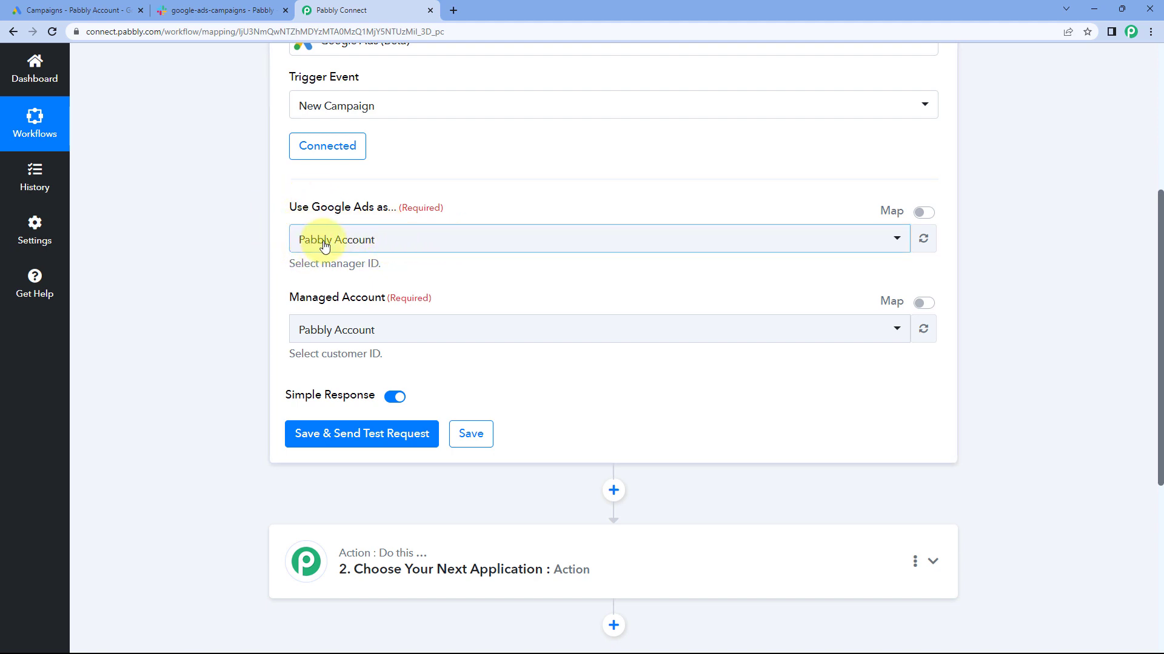
{"action": "scroll", "coordinate": [372, 247], "scroll_direction": "down", "scroll_amount": 1}
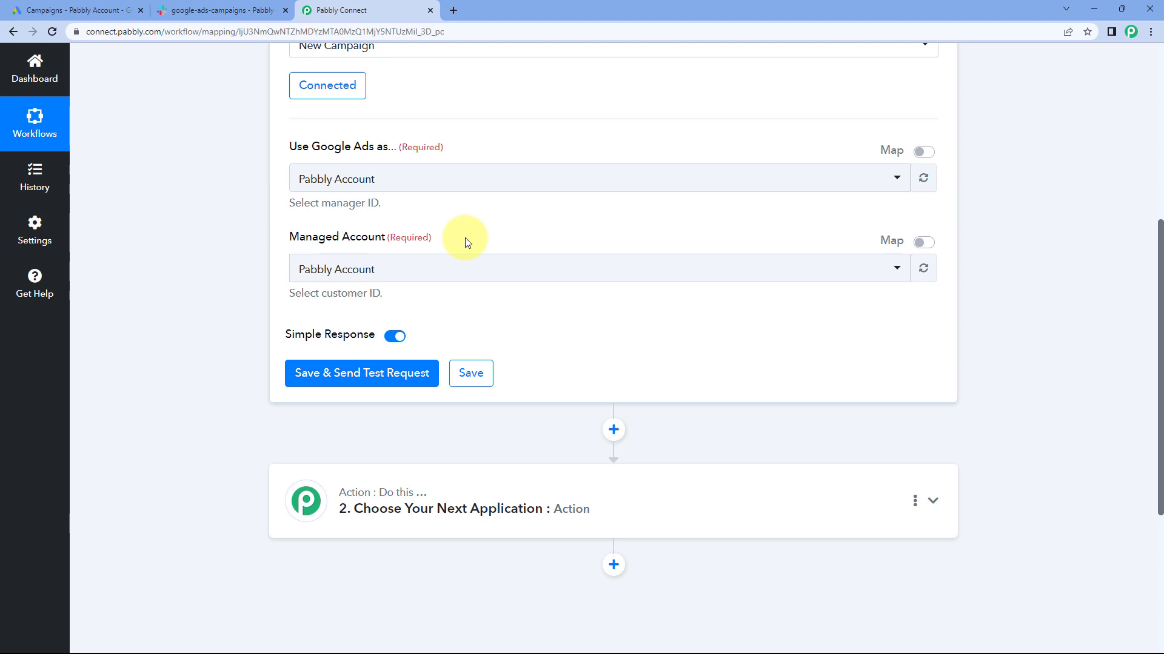
{"action": "left_click", "coordinate": [435, 264]}
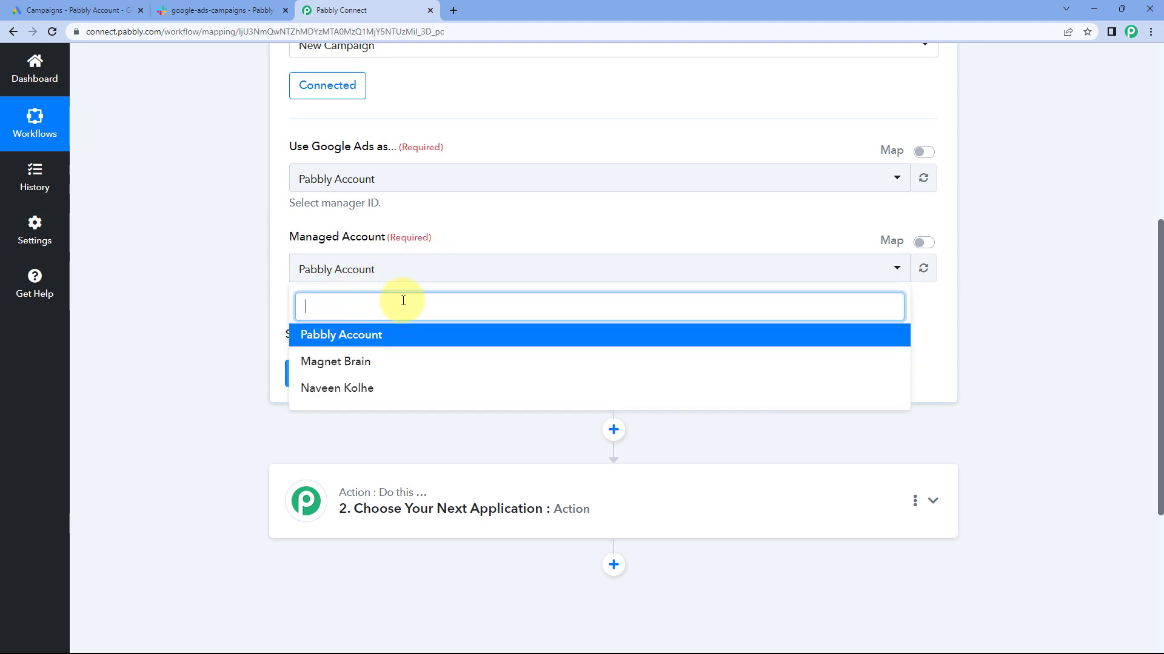
{"action": "left_click", "coordinate": [400, 262]}
{"action": "left_click", "coordinate": [300, 270]}
{"action": "left_click", "coordinate": [338, 364]}
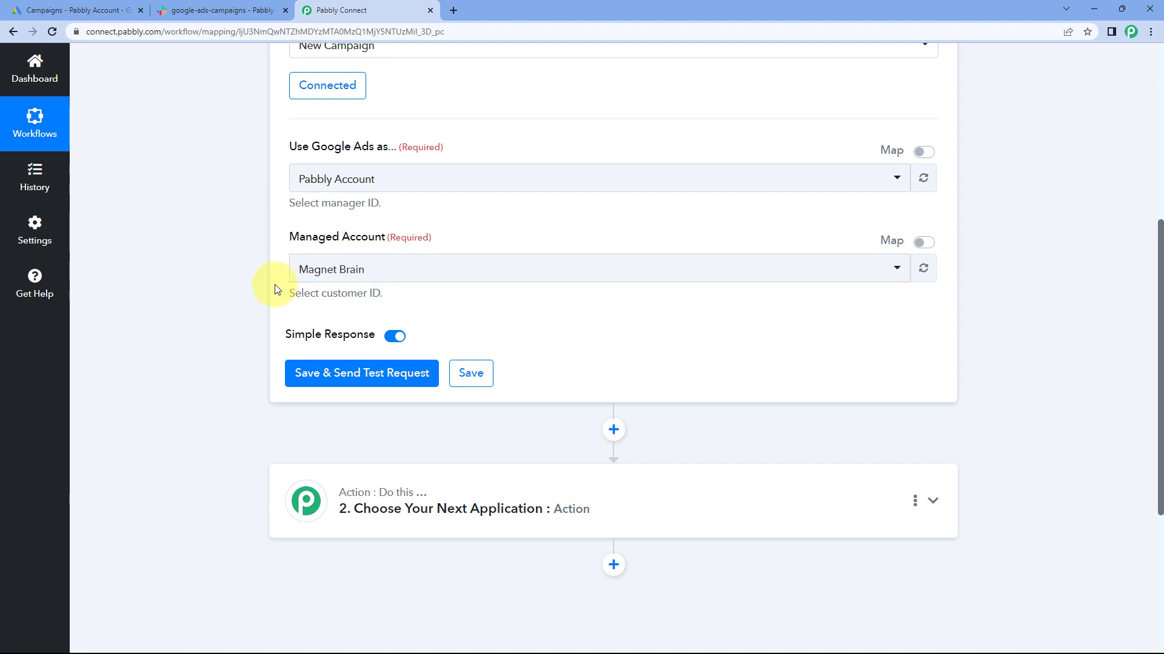
- Save the trigger with a test request and review the campaign fields in the received response
{"action": "scroll", "coordinate": [279, 287], "scroll_direction": "down", "scroll_amount": 1}
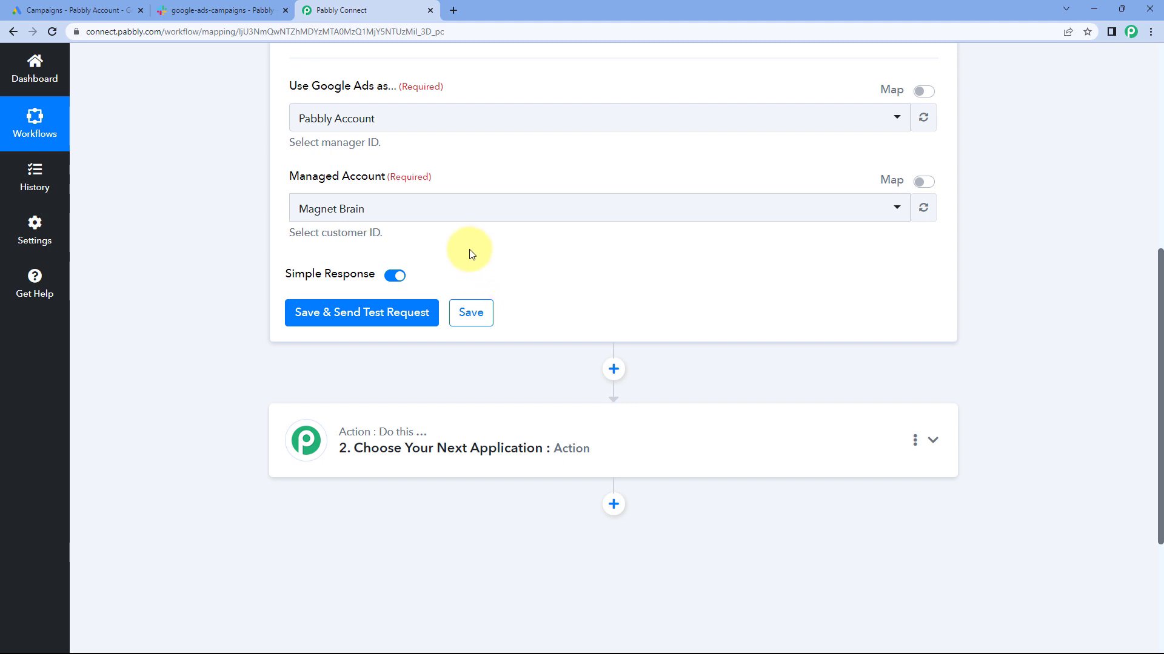
{"action": "left_click", "coordinate": [368, 314]}
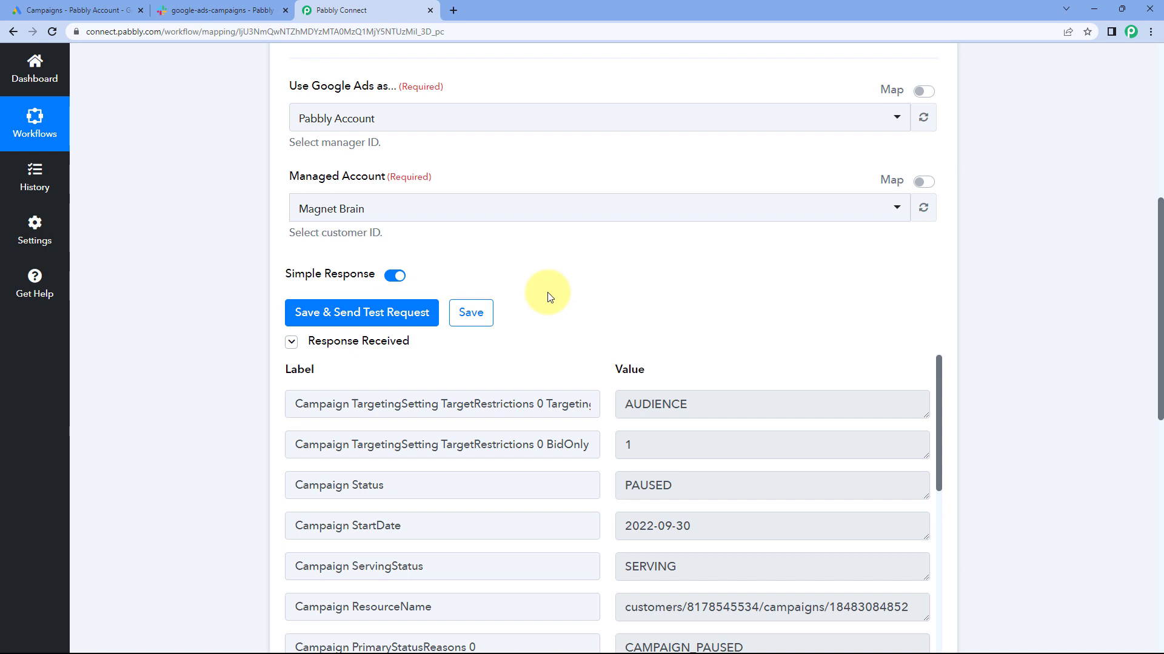
{"action": "scroll", "coordinate": [542, 300], "scroll_direction": "down", "scroll_amount": 2}
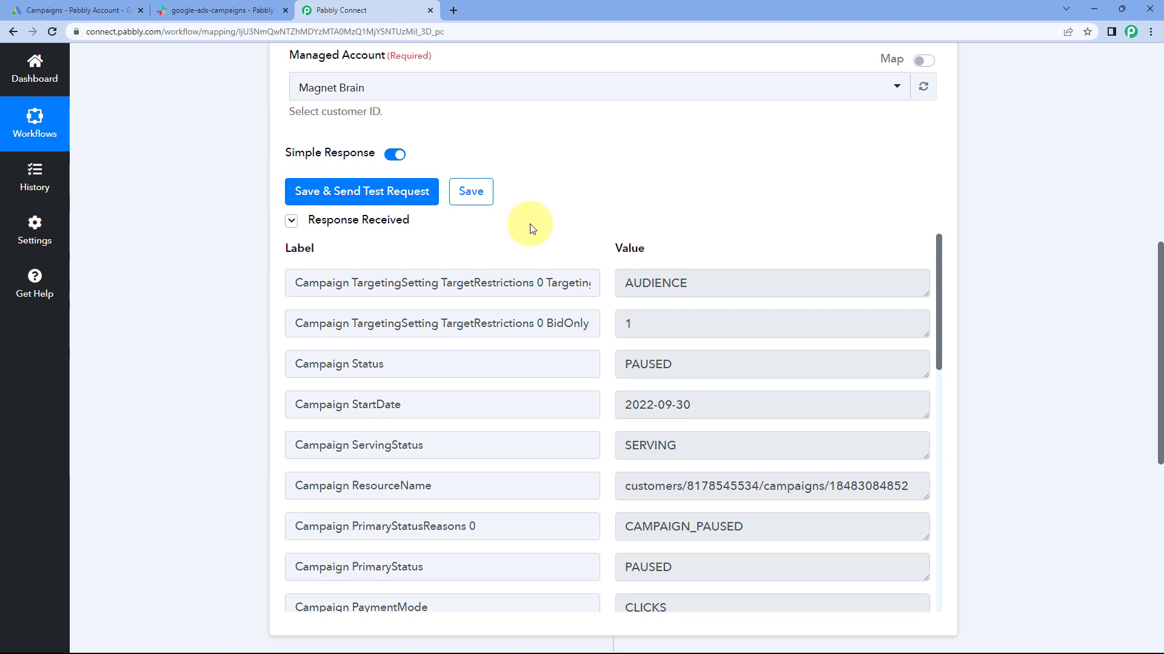
{"action": "scroll", "coordinate": [592, 261], "scroll_direction": "down", "scroll_amount": 5}
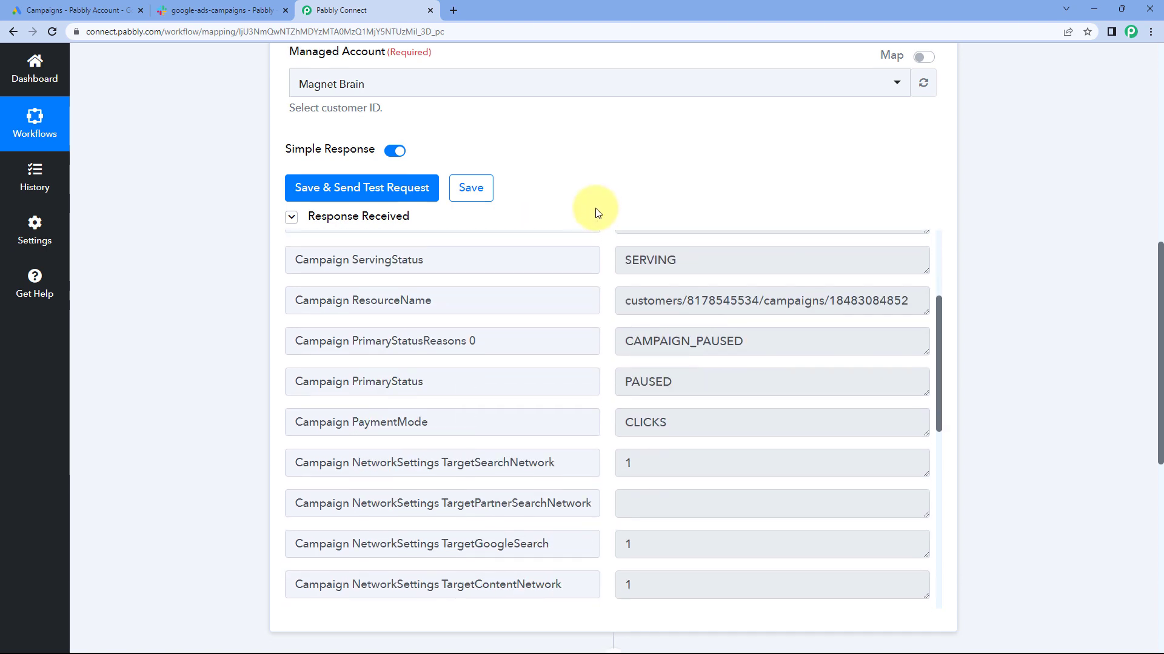
{"action": "scroll", "coordinate": [592, 240], "scroll_direction": "down", "scroll_amount": 2}
{"action": "scroll", "coordinate": [592, 239], "scroll_direction": "up", "scroll_amount": 5}
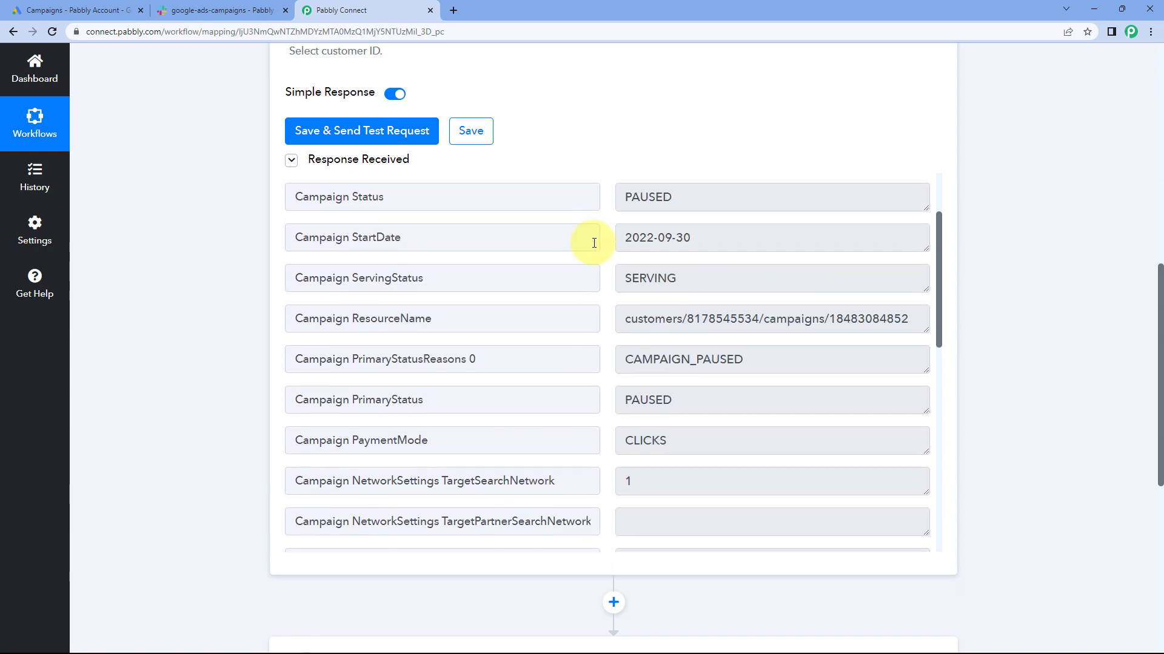
- Examine the Campaign Status and TargetingSetting TargetRestrictions fields in the trigger's received response
{"action": "left_click_drag", "start_coordinate": [676, 305], "coordinate": [592, 302]}
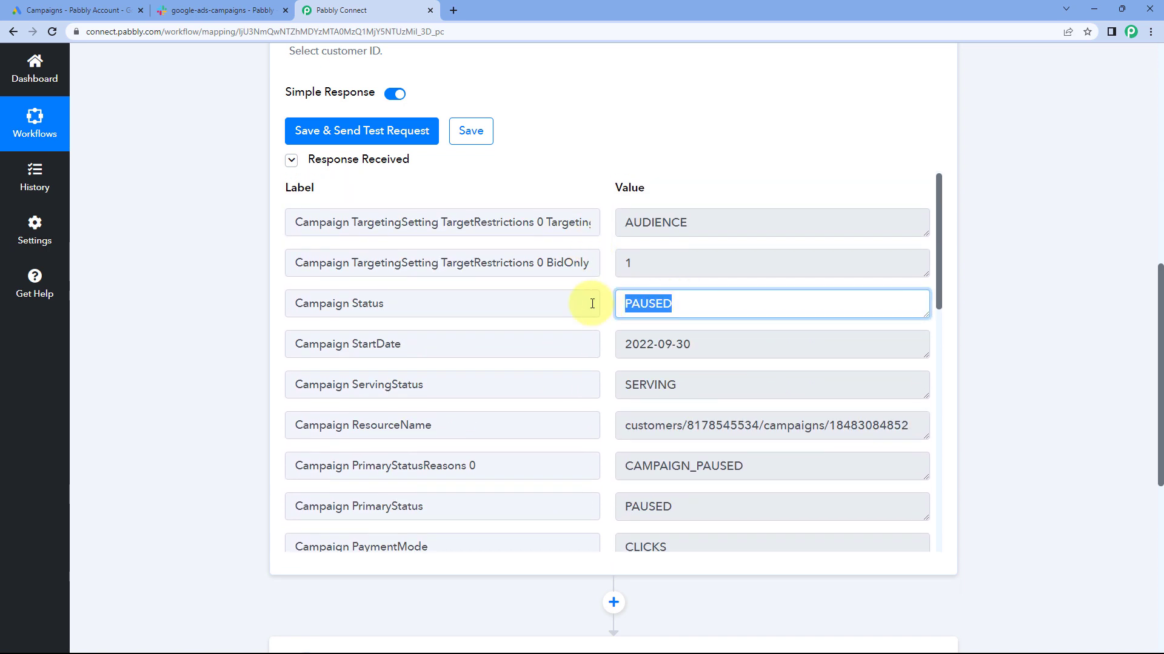
{"action": "left_click", "coordinate": [608, 303]}
{"action": "scroll", "coordinate": [608, 303], "scroll_direction": "down", "scroll_amount": 2}
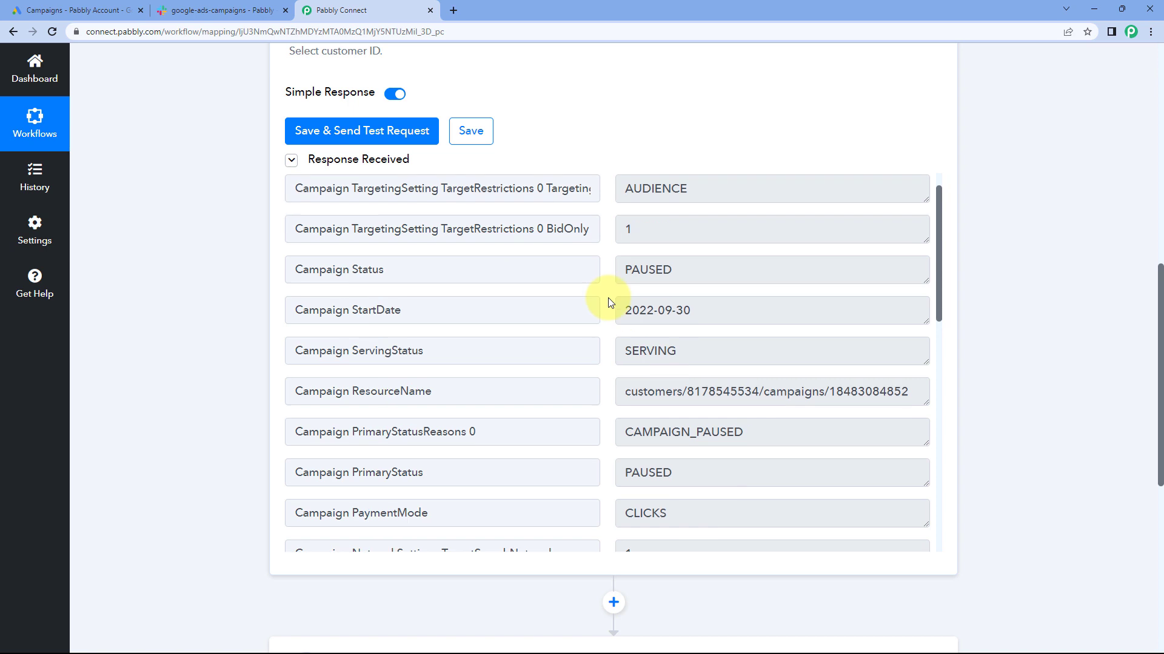
{"action": "scroll", "coordinate": [609, 297], "scroll_direction": "up", "scroll_amount": 3}
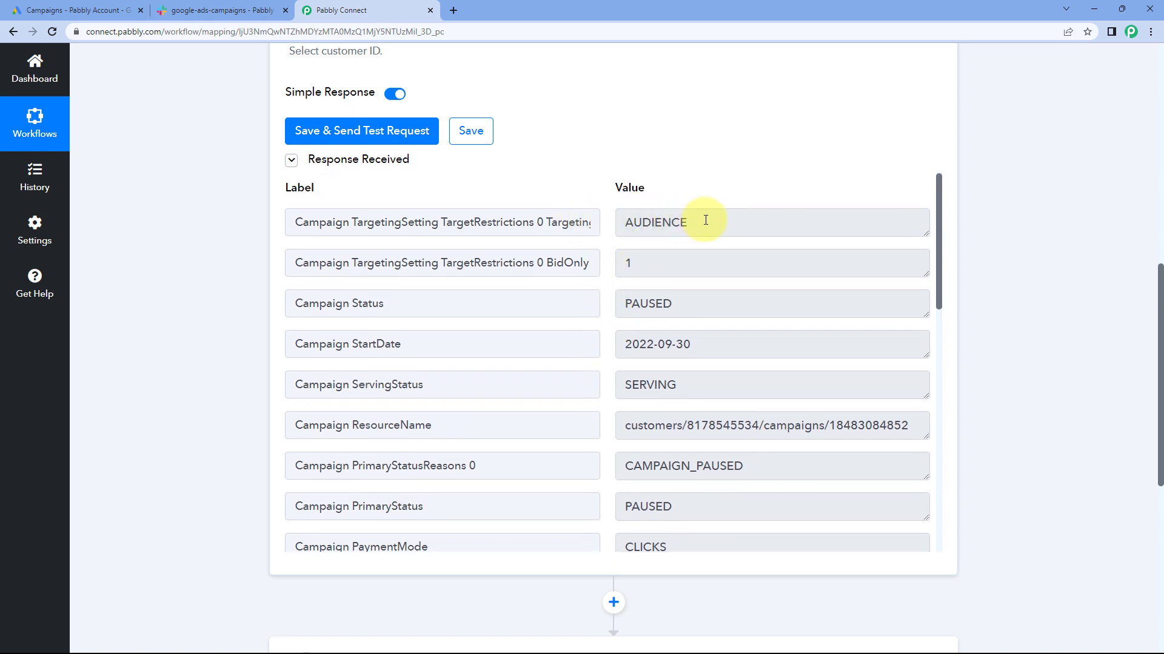
{"action": "left_click_drag", "start_coordinate": [738, 229], "coordinate": [589, 222]}
{"action": "left_click", "coordinate": [603, 258]}
{"action": "scroll", "coordinate": [611, 271], "scroll_direction": "down", "scroll_amount": 2}
{"action": "scroll", "coordinate": [611, 276], "scroll_direction": "down", "scroll_amount": 4}
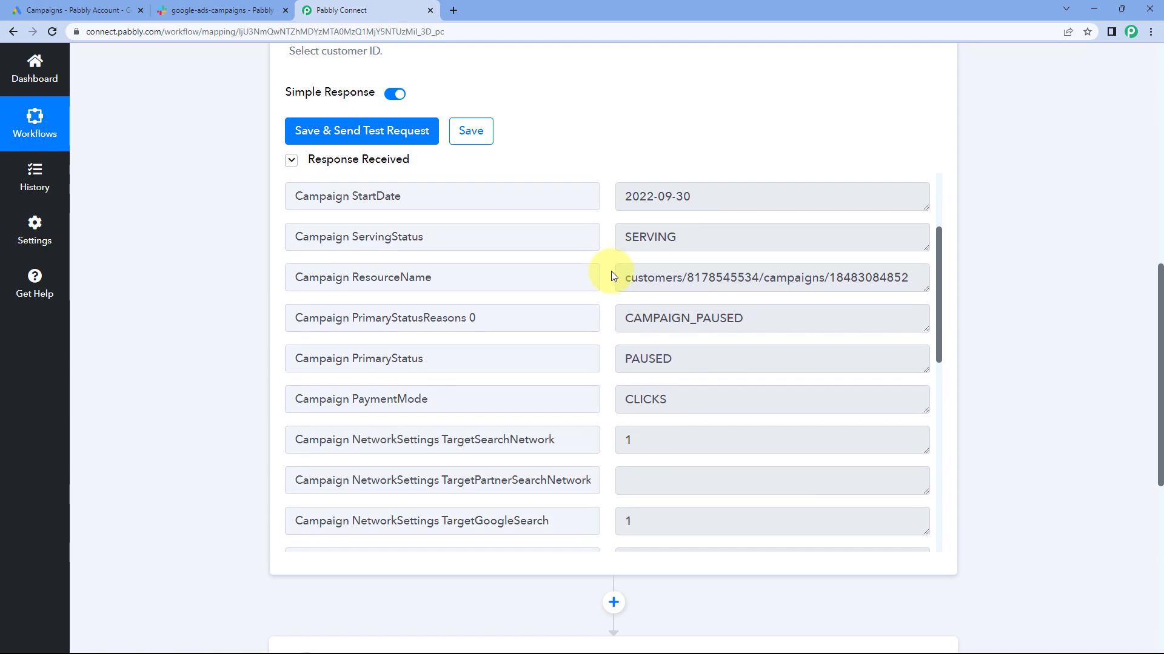
{"action": "scroll", "coordinate": [611, 275], "scroll_direction": "down", "scroll_amount": 1}
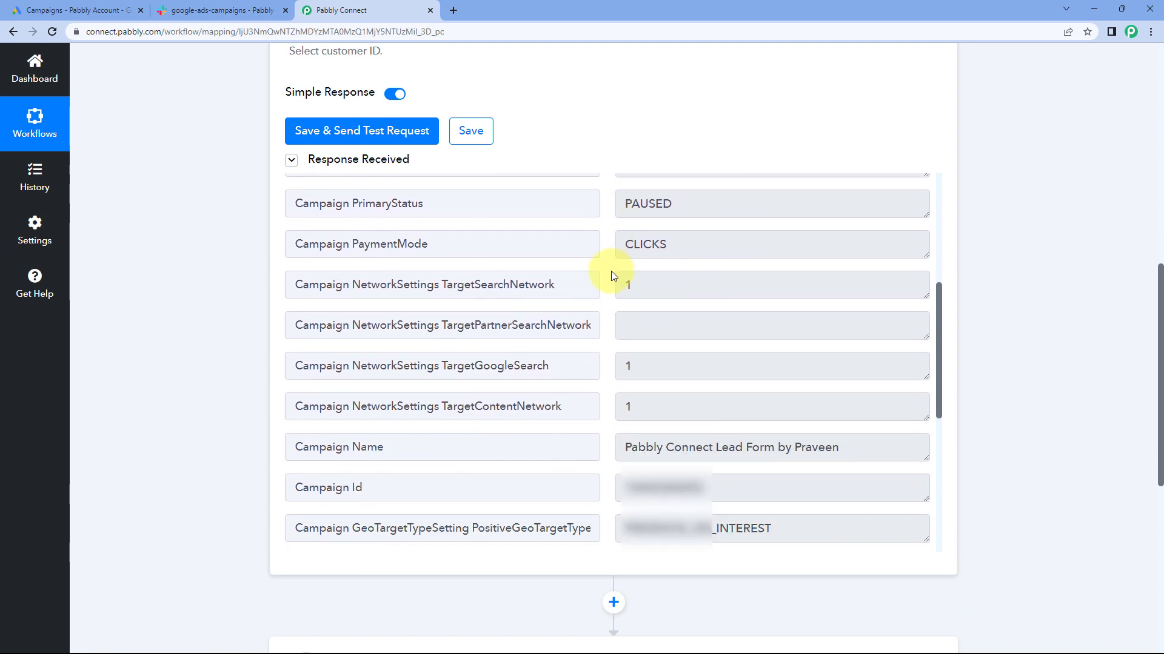
- Inspect the campaign's PaymentMode, Name and EndDate fields in the received response
{"action": "left_click", "coordinate": [671, 243]}
{"action": "left_click_drag", "start_coordinate": [671, 242], "coordinate": [606, 245]}
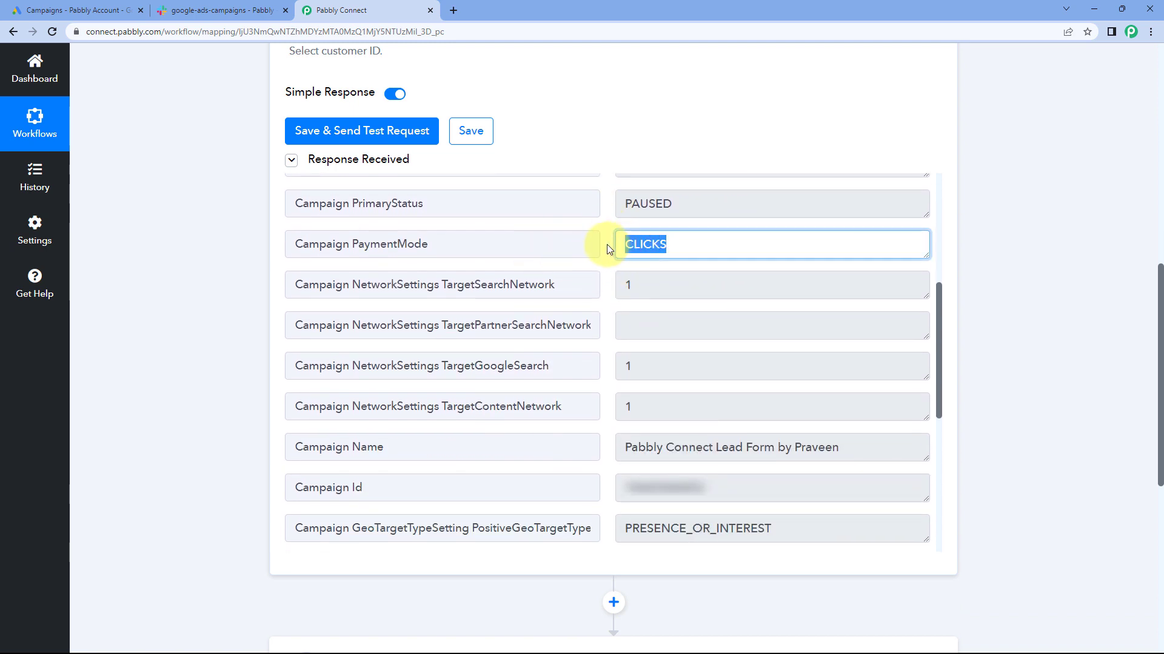
{"action": "left_click", "coordinate": [606, 245]}
{"action": "scroll", "coordinate": [606, 245], "scroll_direction": "down", "scroll_amount": 3}
{"action": "scroll", "coordinate": [603, 251], "scroll_direction": "down", "scroll_amount": 1}
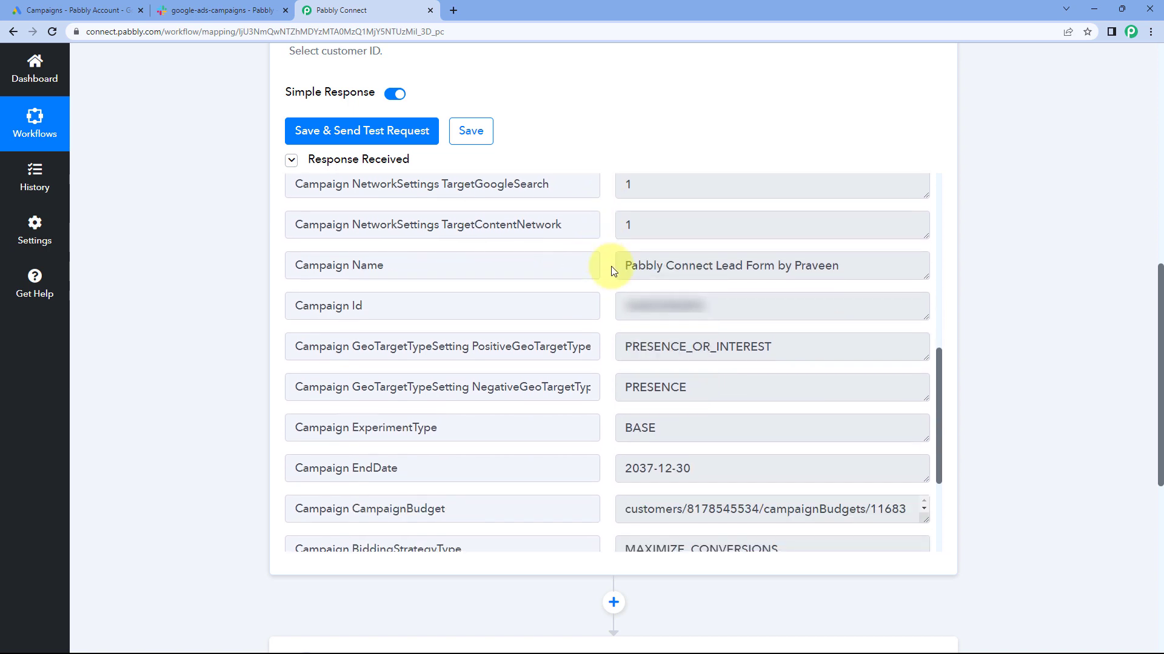
{"action": "left_click_drag", "start_coordinate": [717, 302], "coordinate": [864, 262]}
{"action": "left_click", "coordinate": [606, 274]}
{"action": "scroll", "coordinate": [609, 277], "scroll_direction": "down", "scroll_amount": 3}
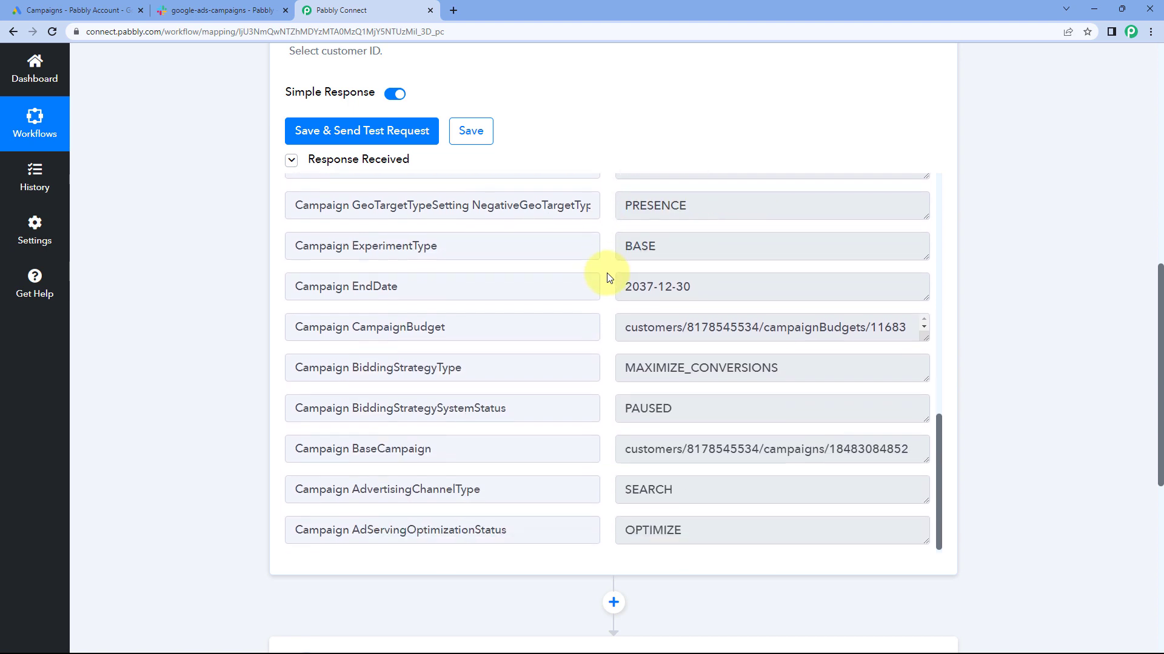
{"action": "left_click_drag", "start_coordinate": [735, 285], "coordinate": [600, 289]}
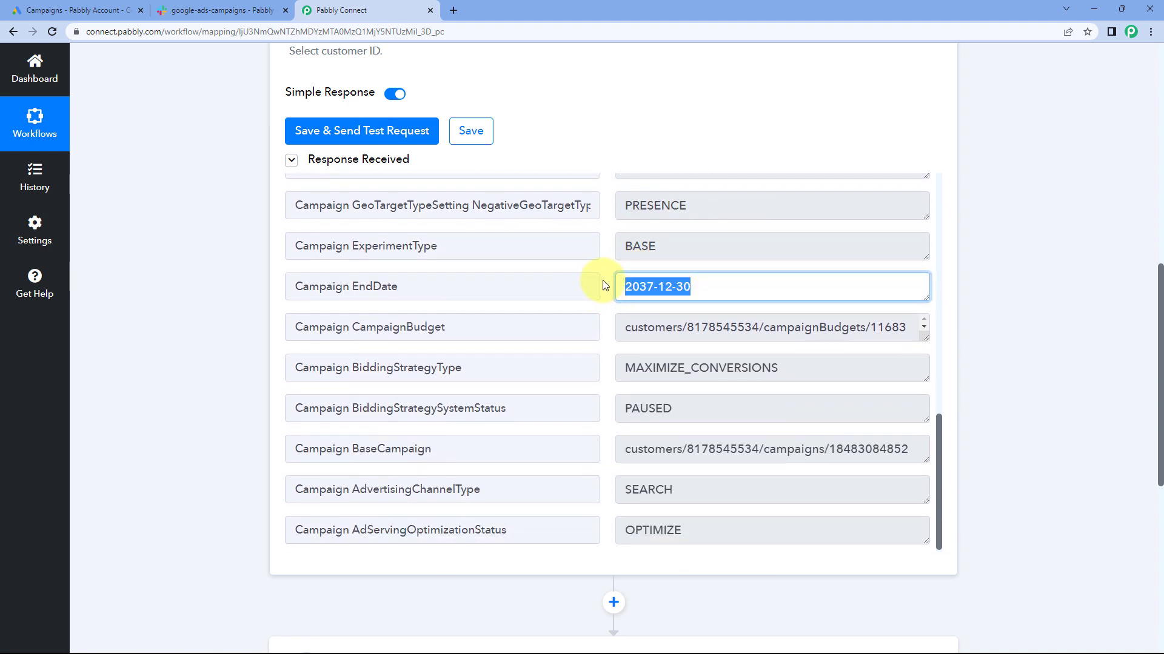
- Check the campaign's PrimaryStatus and AdServingOptimizationStatus fields among the remaining response data
{"action": "scroll", "coordinate": [603, 285], "scroll_direction": "up", "scroll_amount": 10}
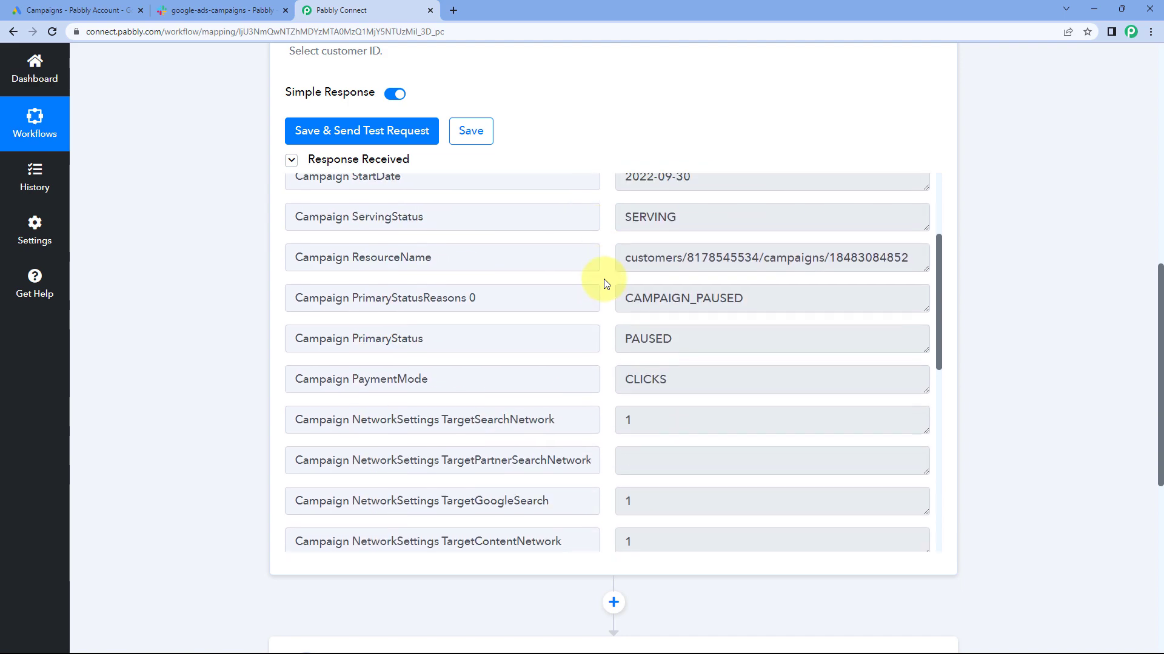
{"action": "left_click_drag", "start_coordinate": [690, 345], "coordinate": [606, 339]}
{"action": "scroll", "coordinate": [606, 339], "scroll_direction": "down", "scroll_amount": 6}
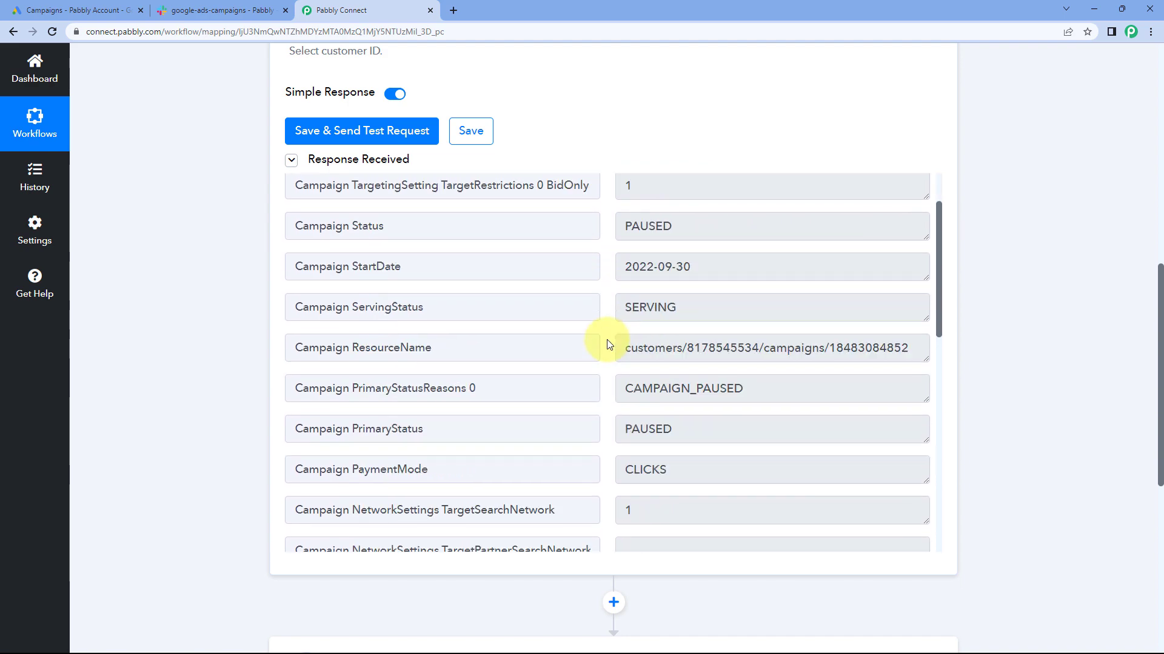
{"action": "scroll", "coordinate": [609, 344], "scroll_direction": "down", "scroll_amount": 2}
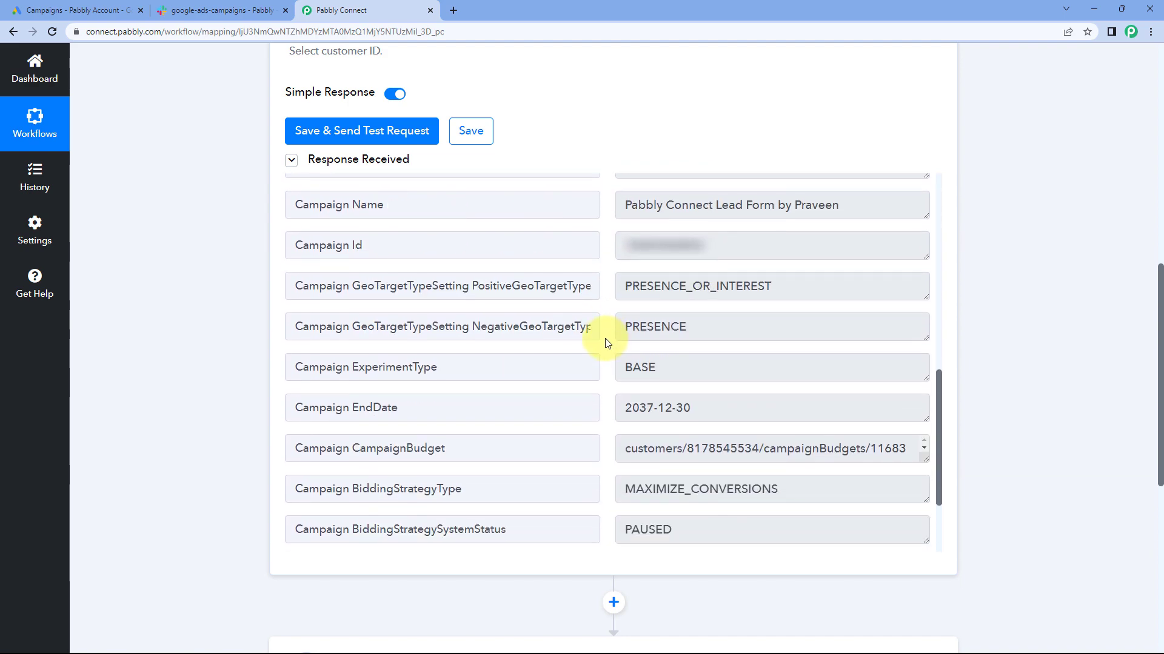
{"action": "scroll", "coordinate": [605, 339], "scroll_direction": "down", "scroll_amount": 2}
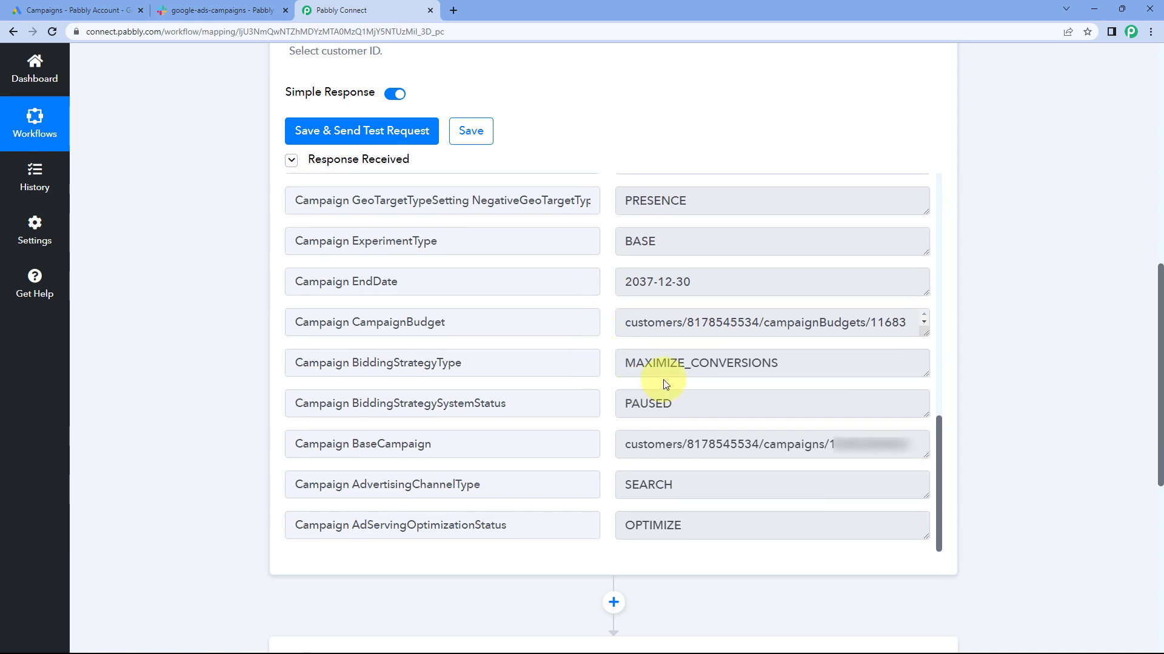
{"action": "left_click", "coordinate": [685, 530]}
{"action": "key", "text": "ctrl+a"}
{"action": "left_click", "coordinate": [599, 470]}
{"action": "scroll", "coordinate": [600, 376], "scroll_direction": "up", "scroll_amount": 10}
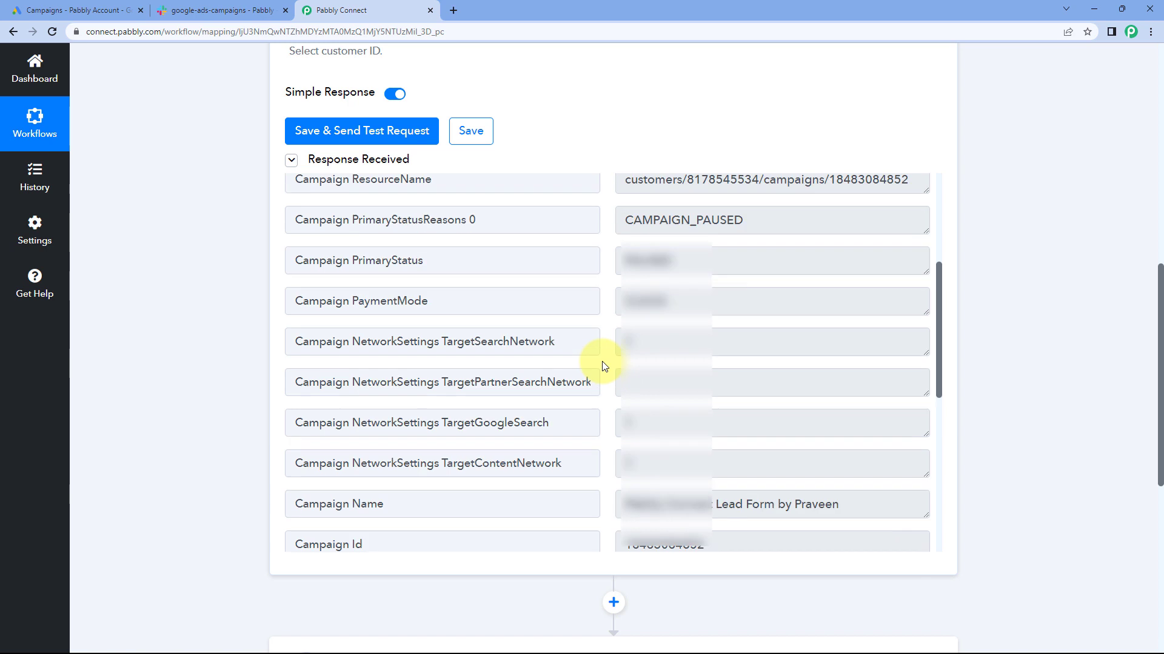
{"action": "scroll", "coordinate": [603, 366], "scroll_direction": "up", "scroll_amount": 2}
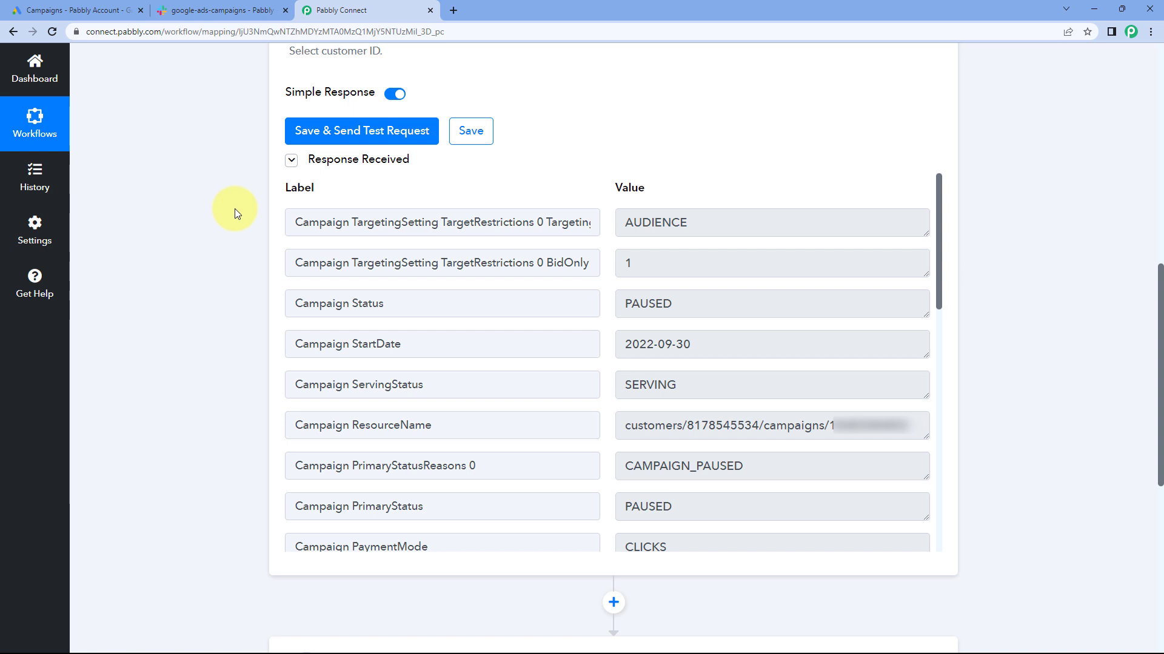
- Choose Slack as the action application with Send Channel Message as its action event
{"action": "scroll", "coordinate": [235, 212], "scroll_direction": "down", "scroll_amount": 3}
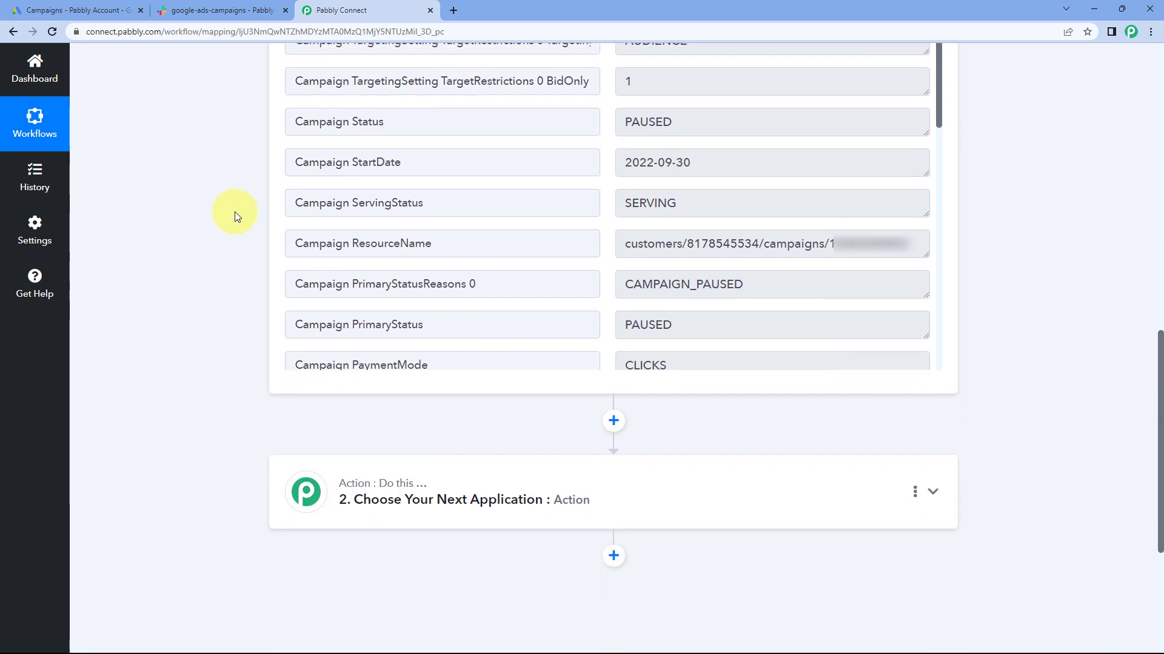
{"action": "scroll", "coordinate": [234, 212], "scroll_direction": "up", "scroll_amount": 1}
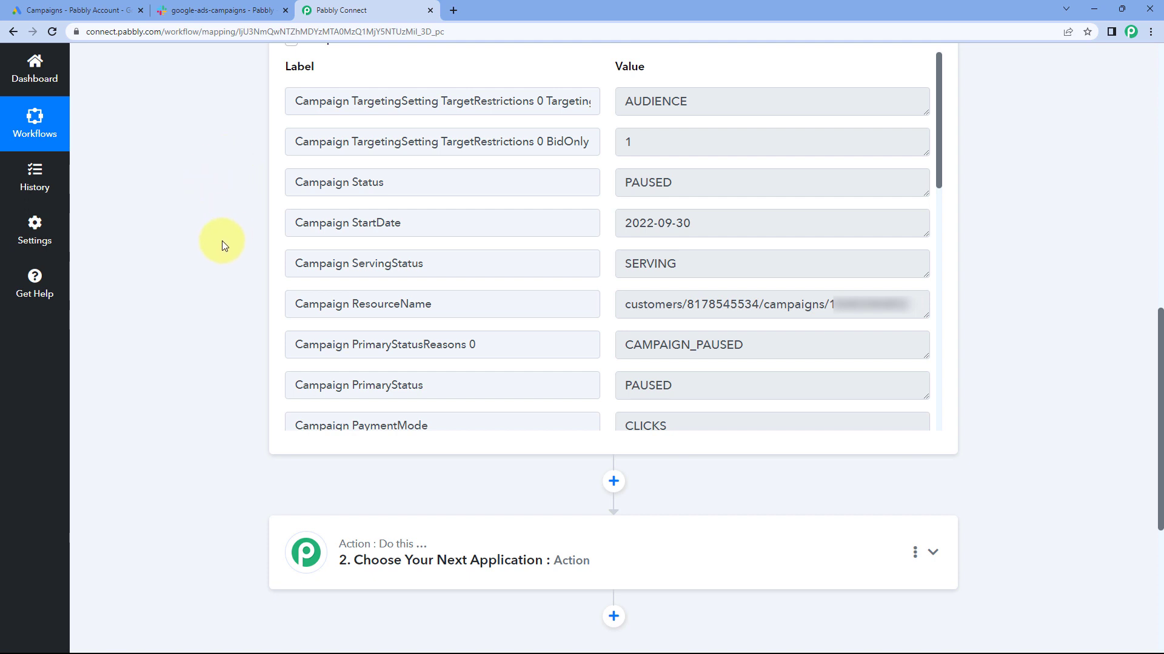
{"action": "scroll", "coordinate": [222, 241], "scroll_direction": "down", "scroll_amount": 5}
{"action": "left_click", "coordinate": [622, 223]}
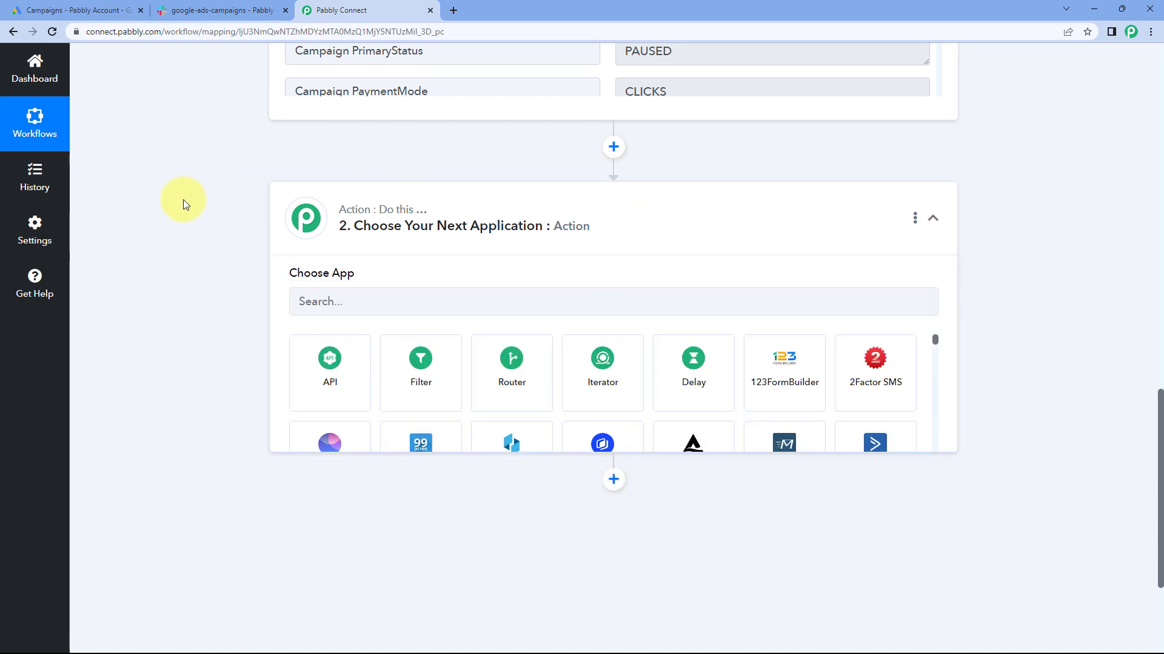
{"action": "type", "text": "Slack"}
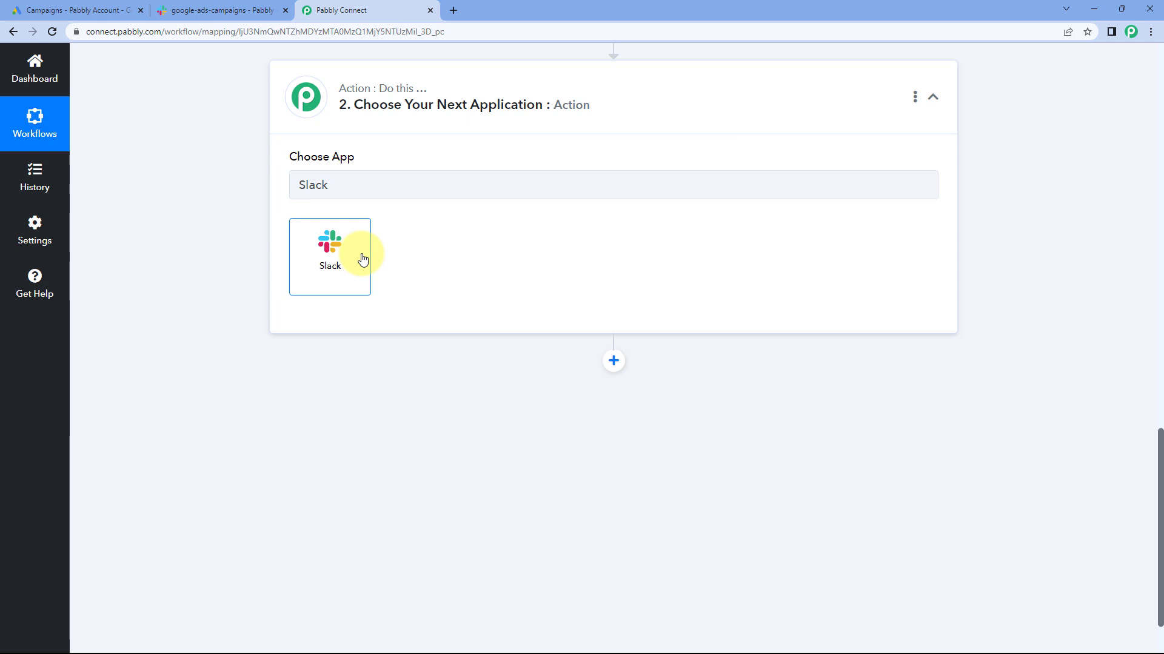
{"action": "left_click", "coordinate": [362, 258]}
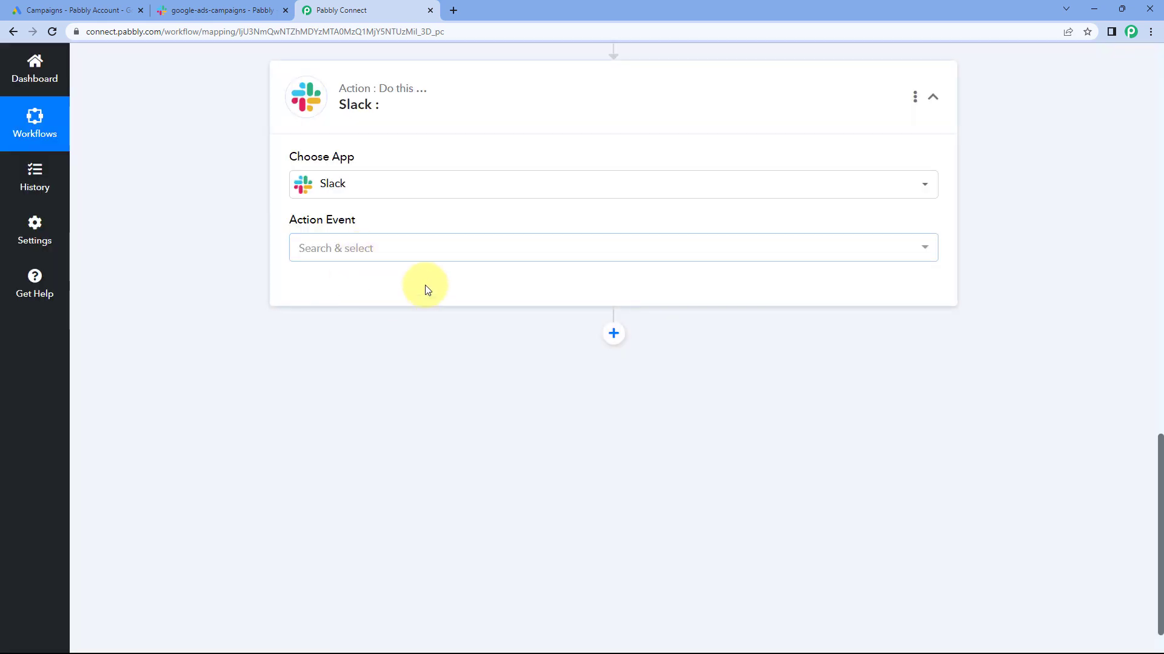
{"action": "left_click", "coordinate": [384, 248]}
{"action": "scroll", "coordinate": [264, 250], "scroll_direction": "down", "scroll_amount": 1}
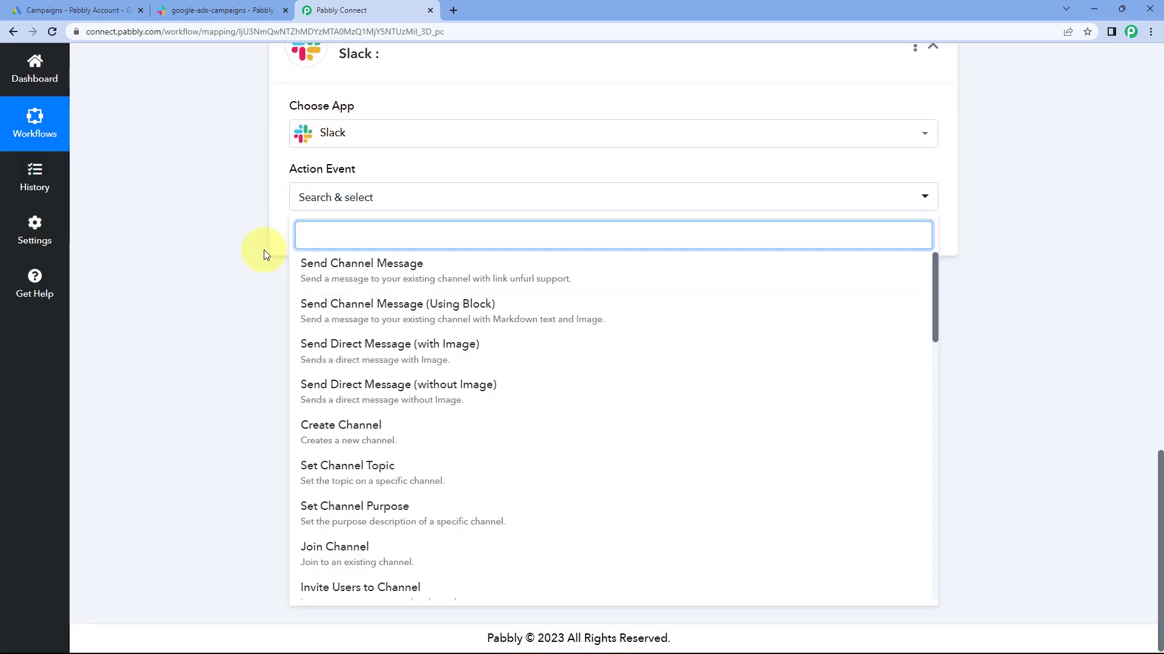
{"action": "left_click", "coordinate": [375, 263]}
- Choose to add a new connection for the Slack action and start connecting with Slack
{"action": "left_click", "coordinate": [341, 241]}
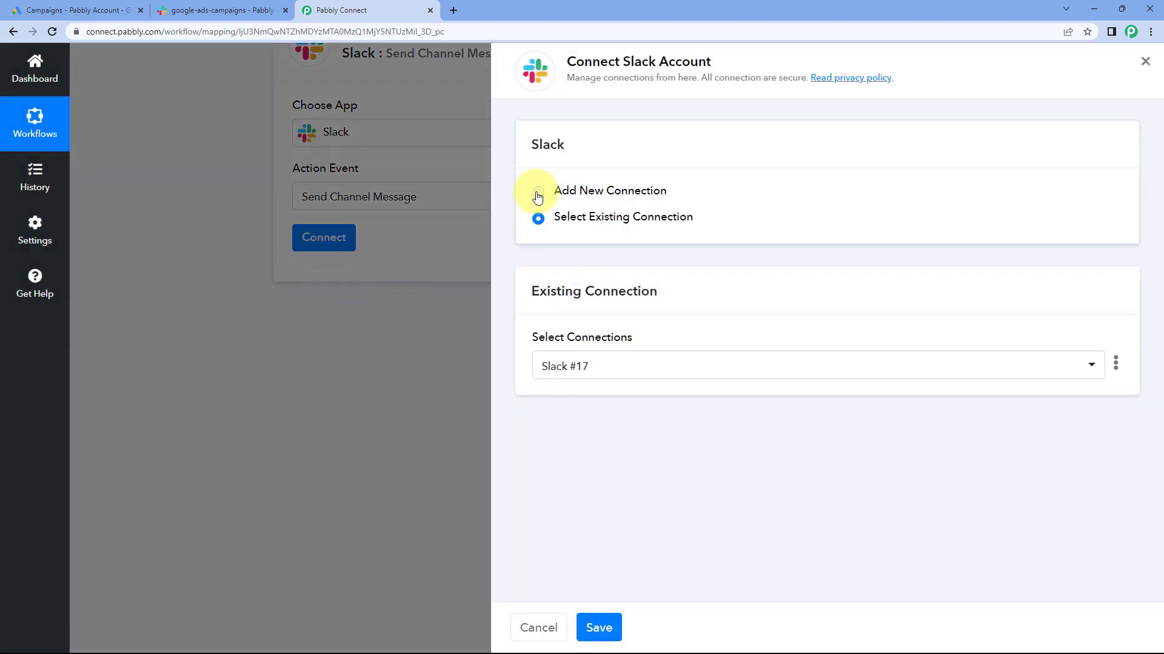
{"action": "left_click", "coordinate": [537, 195]}
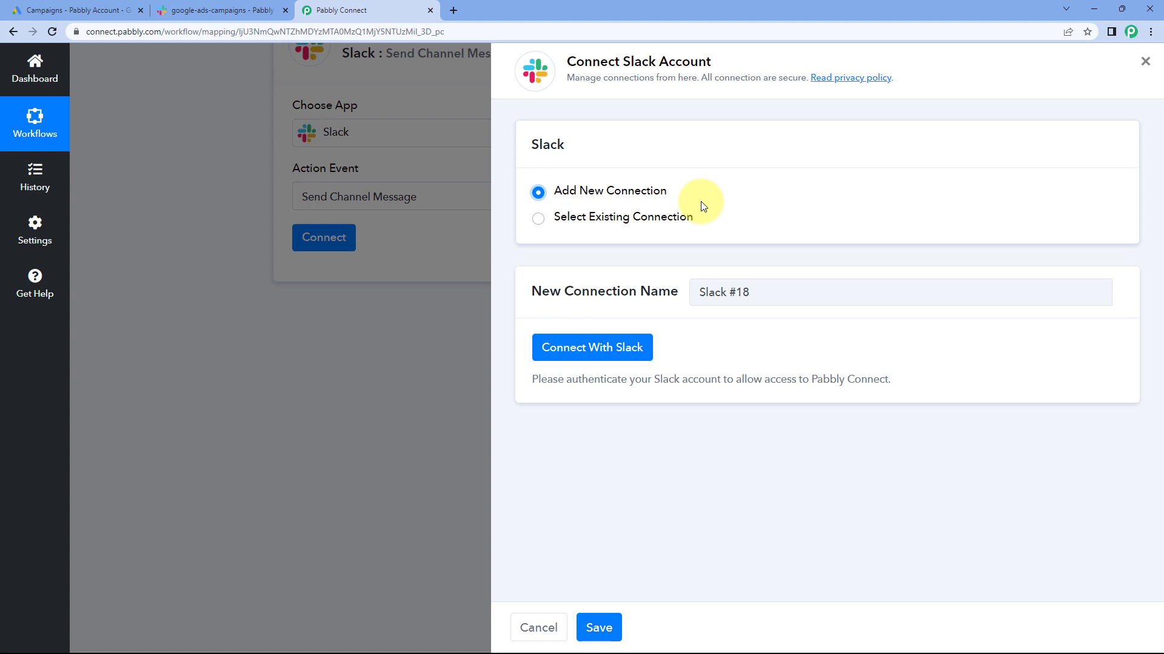
{"action": "left_click", "coordinate": [587, 351]}
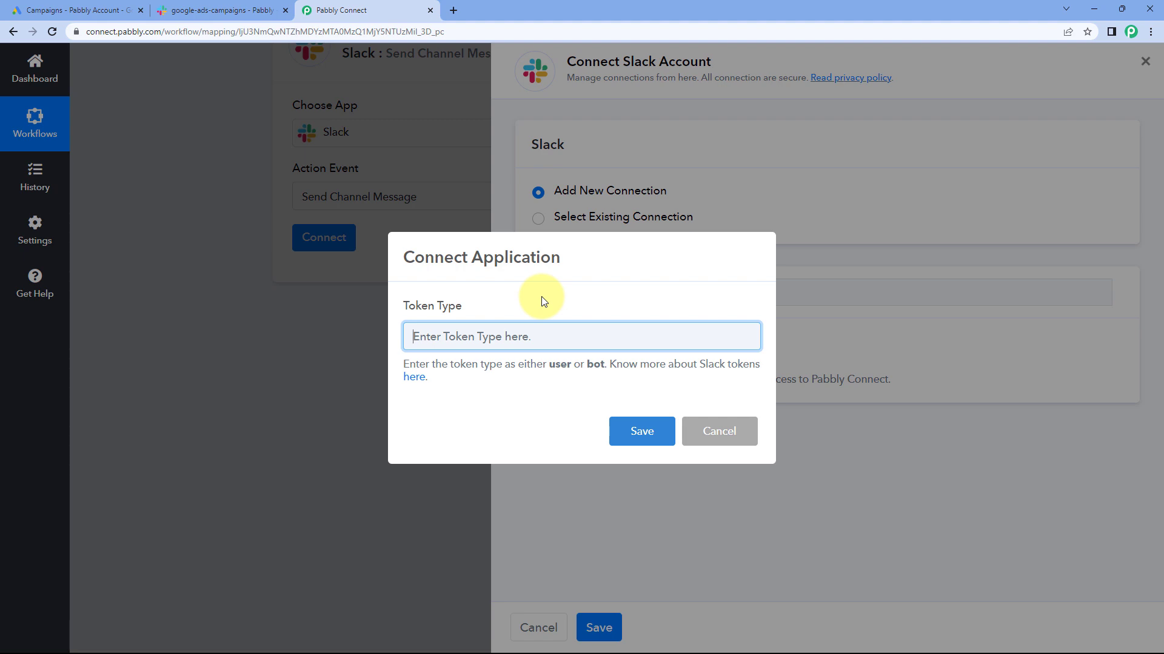
- Open the Slack token help page and read the permissions for the user and bot token types
{"action": "left_click", "coordinate": [415, 386]}
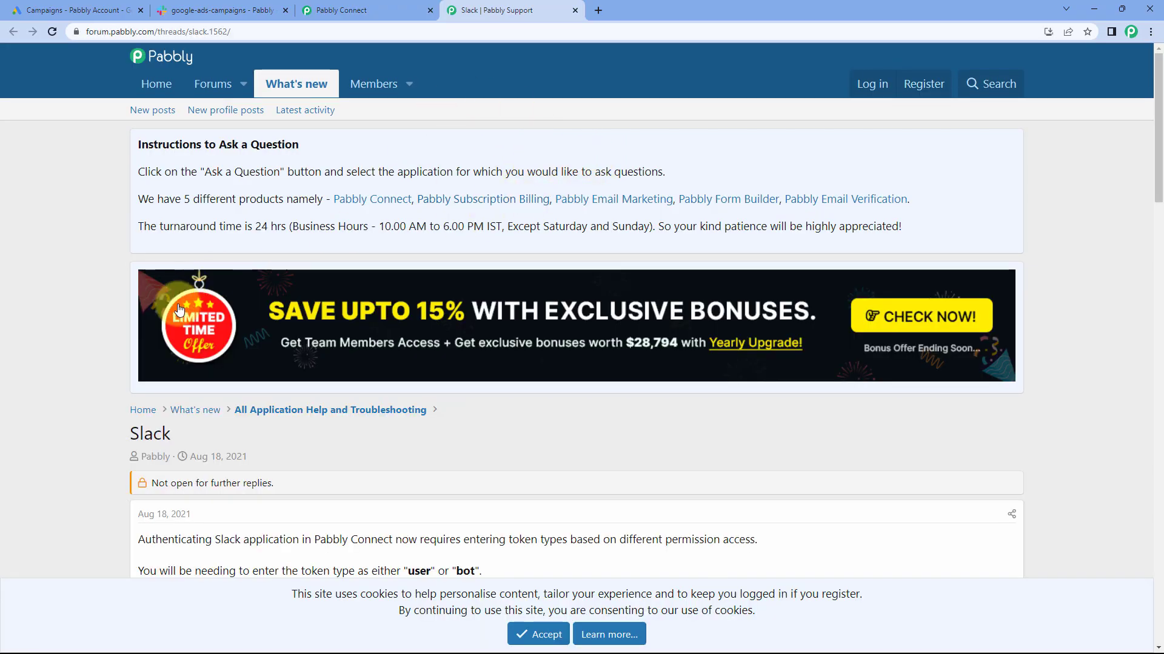
{"action": "scroll", "coordinate": [111, 264], "scroll_direction": "down", "scroll_amount": 10}
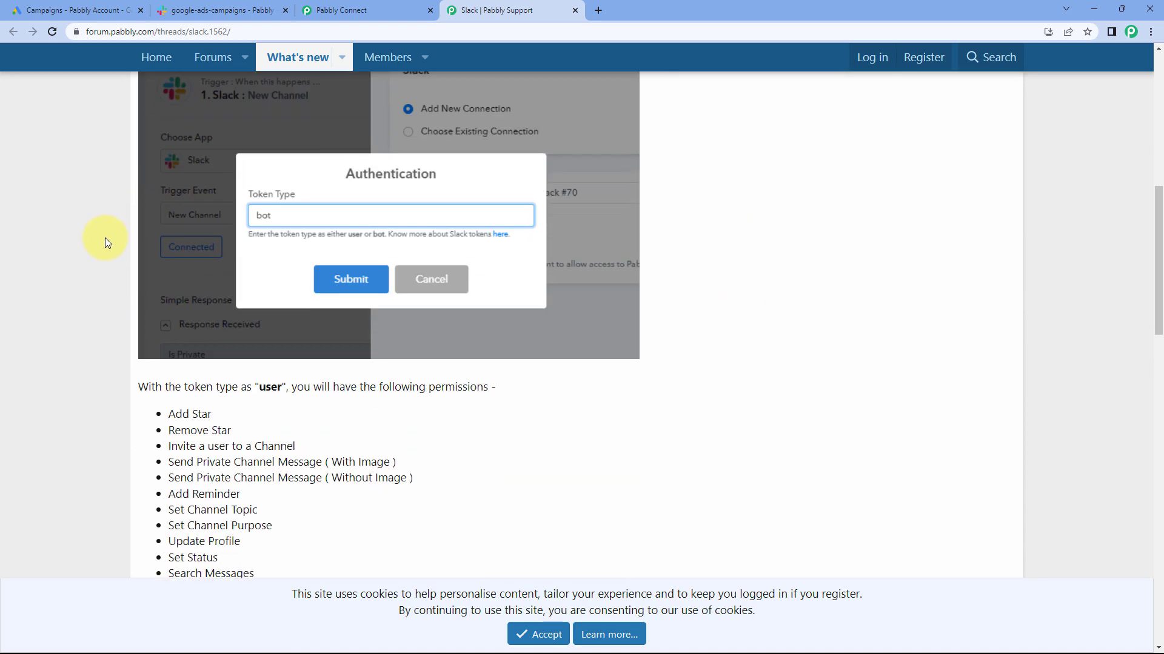
{"action": "scroll", "coordinate": [104, 238], "scroll_direction": "down", "scroll_amount": 10}
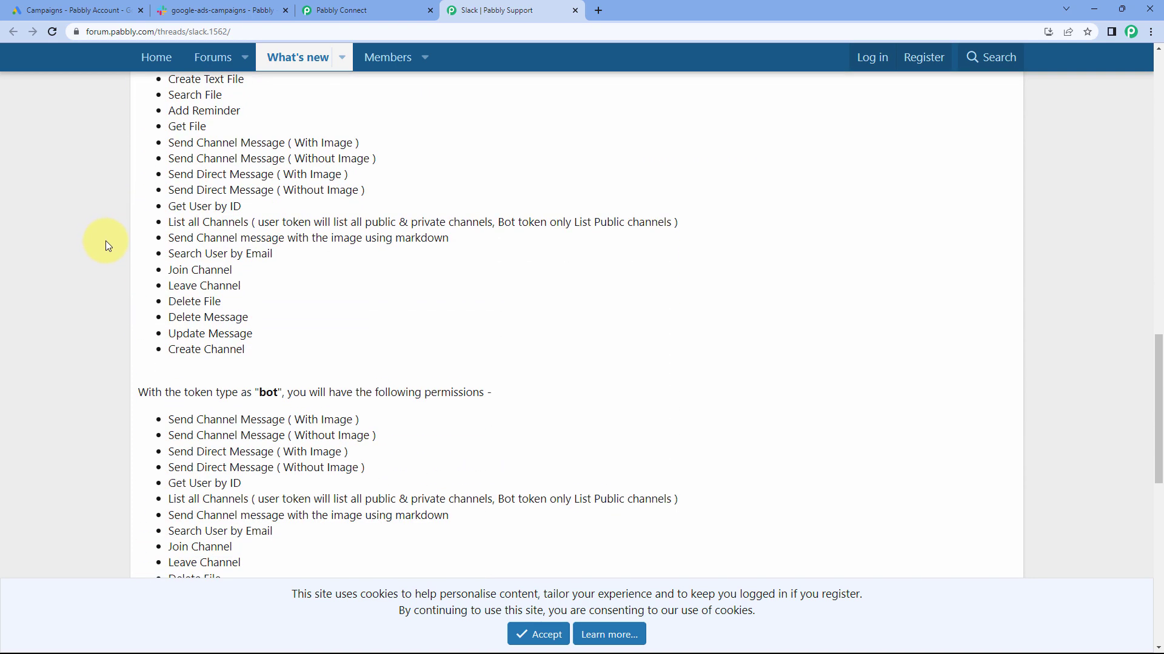
{"action": "scroll", "coordinate": [105, 241], "scroll_direction": "down", "scroll_amount": 4}
- Return to the Pabbly Connect workflow, set the Slack connection's Token Type to user and save it
{"action": "left_click", "coordinate": [351, 10]}
{"action": "left_click", "coordinate": [482, 337]}
{"action": "type", "text": "user"}
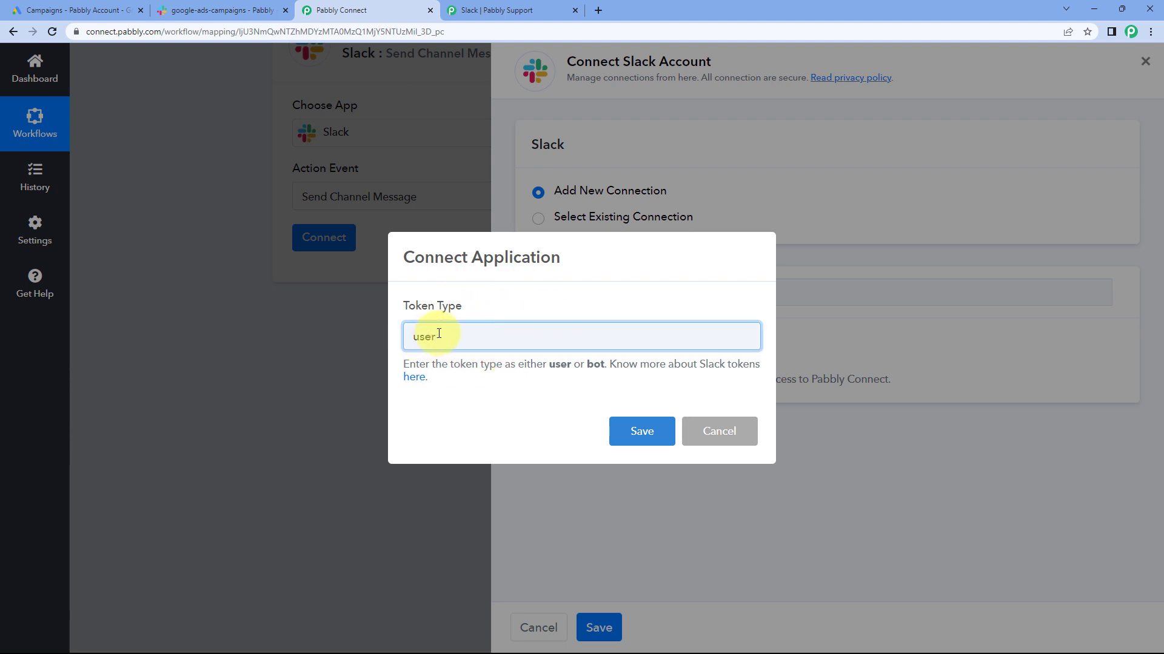
{"action": "left_click", "coordinate": [645, 428]}
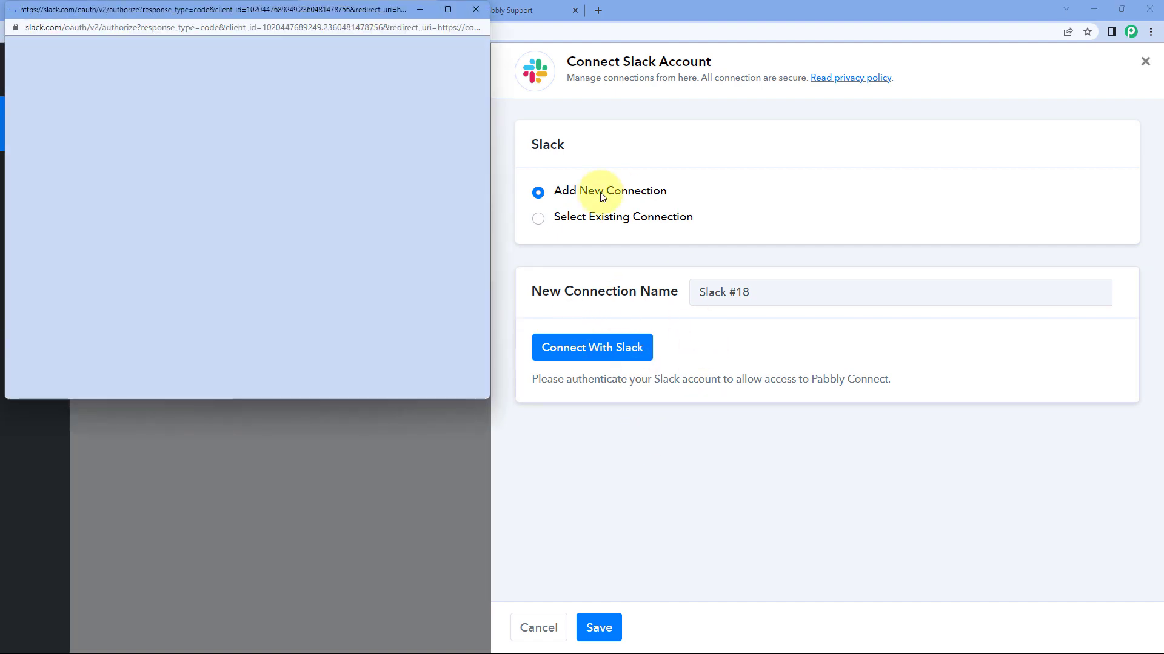
- Check the workspace that holds the google-ads-campaigns channel in Slack, and allow Pabbly Connect to access the Pabbly workspace
{"action": "left_click_drag", "start_coordinate": [271, 11], "coordinate": [273, 59]}
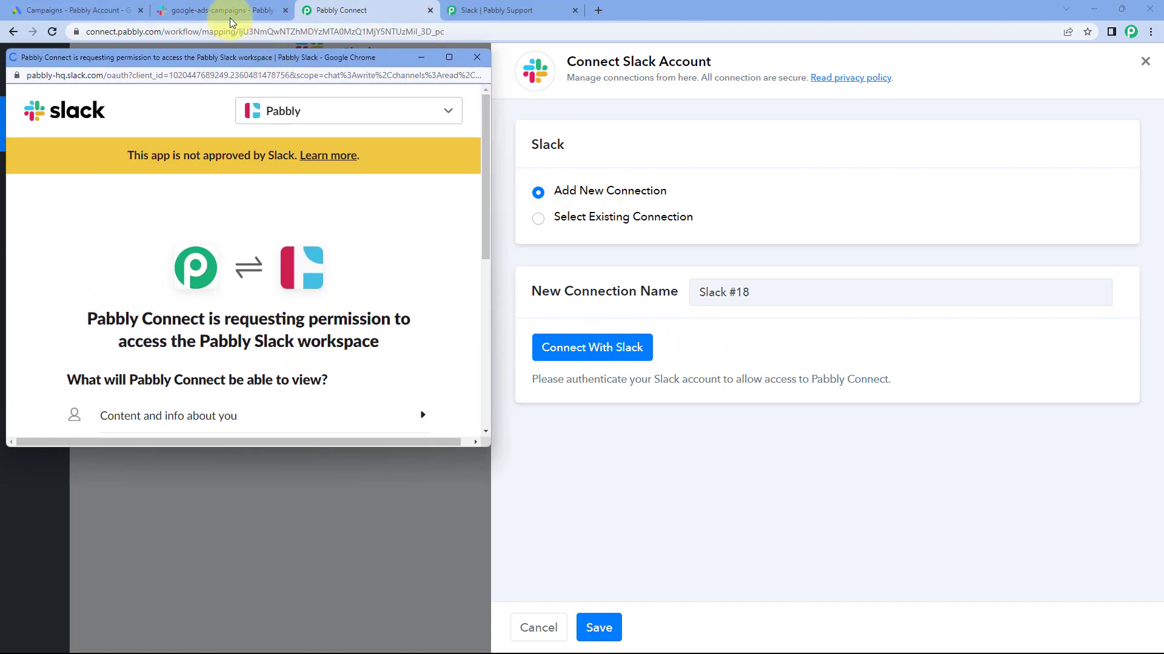
{"action": "left_click", "coordinate": [230, 13]}
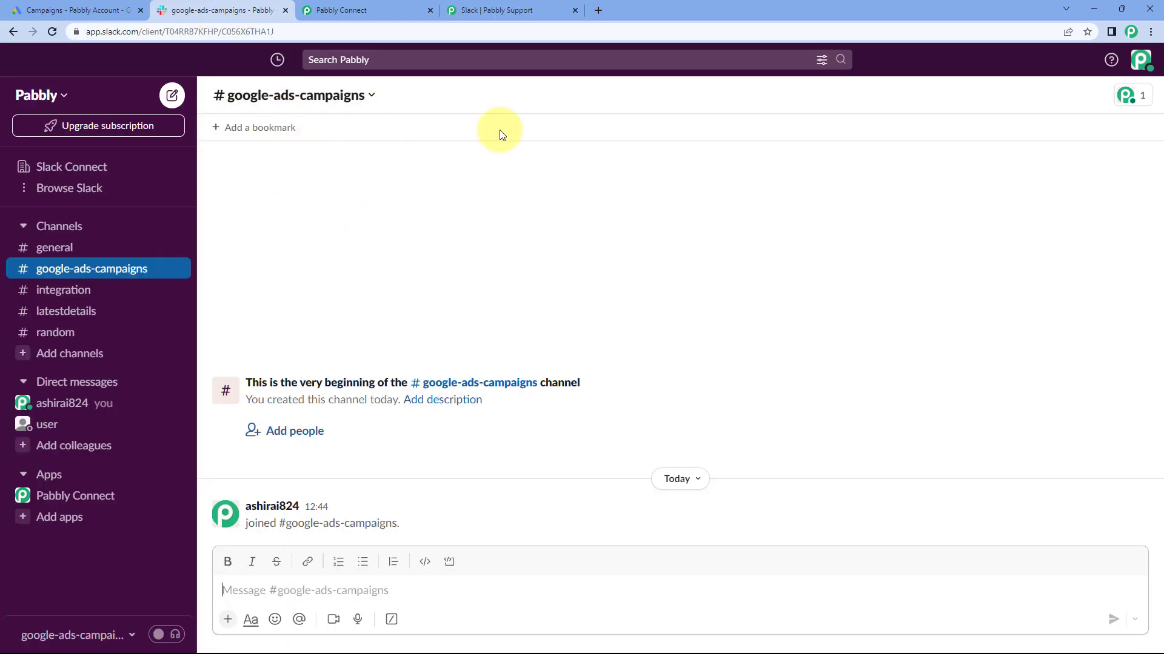
{"action": "left_click", "coordinate": [392, 9]}
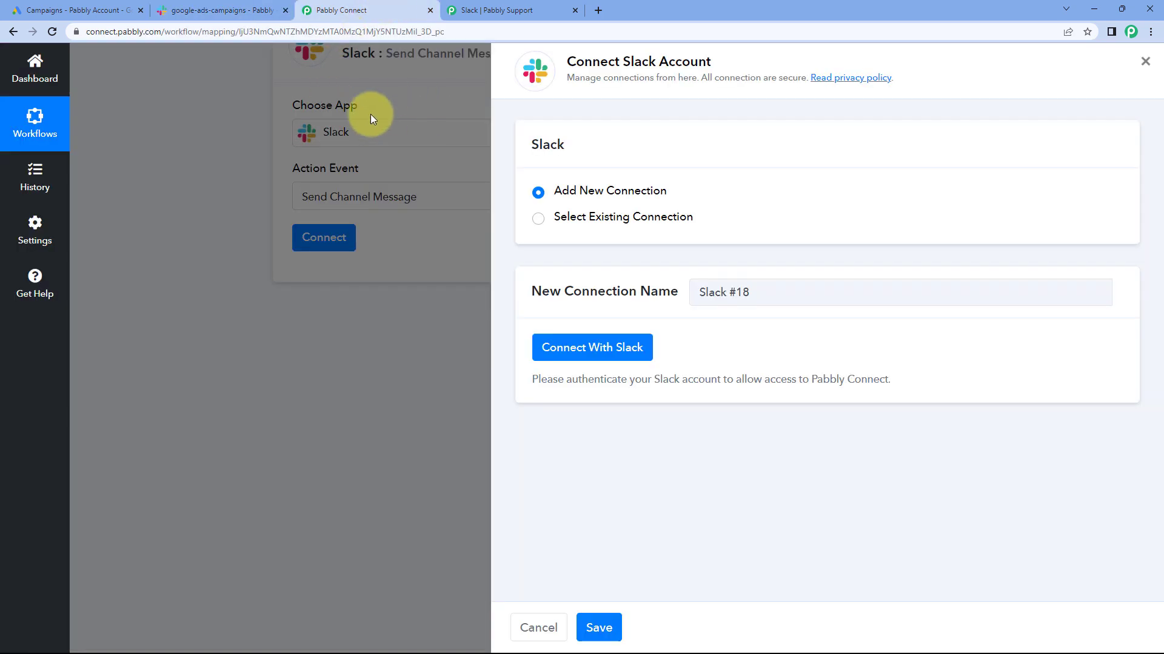
{"action": "scroll", "coordinate": [281, 247], "scroll_direction": "down", "scroll_amount": 3}
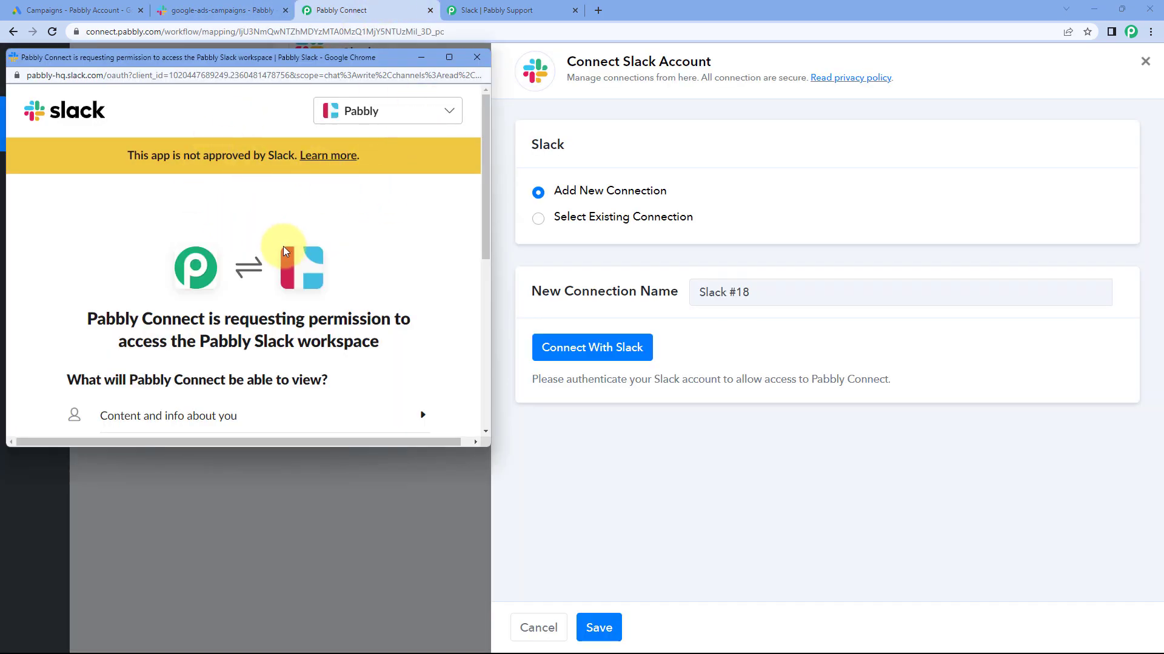
{"action": "scroll", "coordinate": [366, 253], "scroll_direction": "down", "scroll_amount": 4}
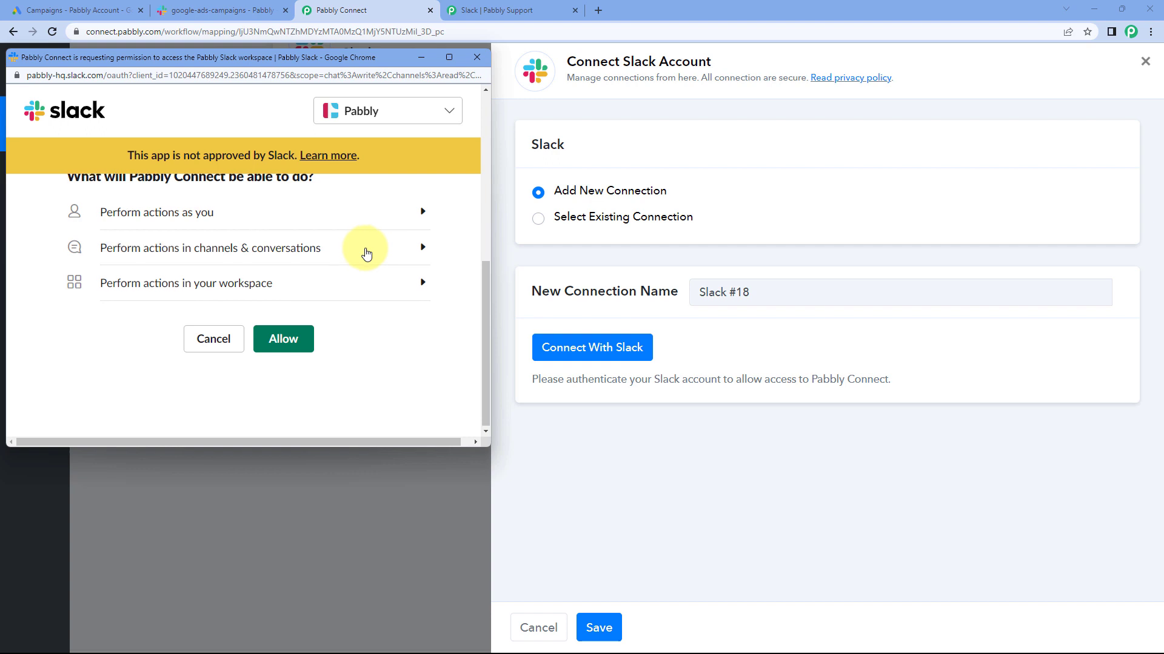
{"action": "left_click", "coordinate": [309, 340]}
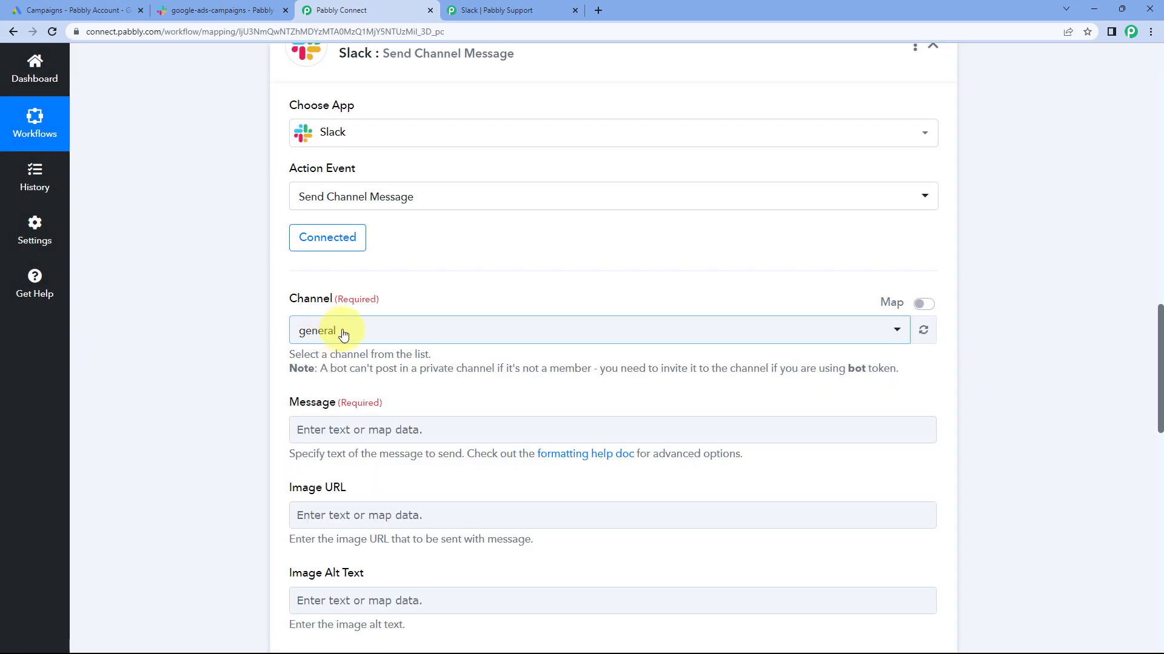
- Set the Slack message's channel to google-ads-campaigns and check that channel in the Slack workspace
{"action": "left_click", "coordinate": [343, 334]}
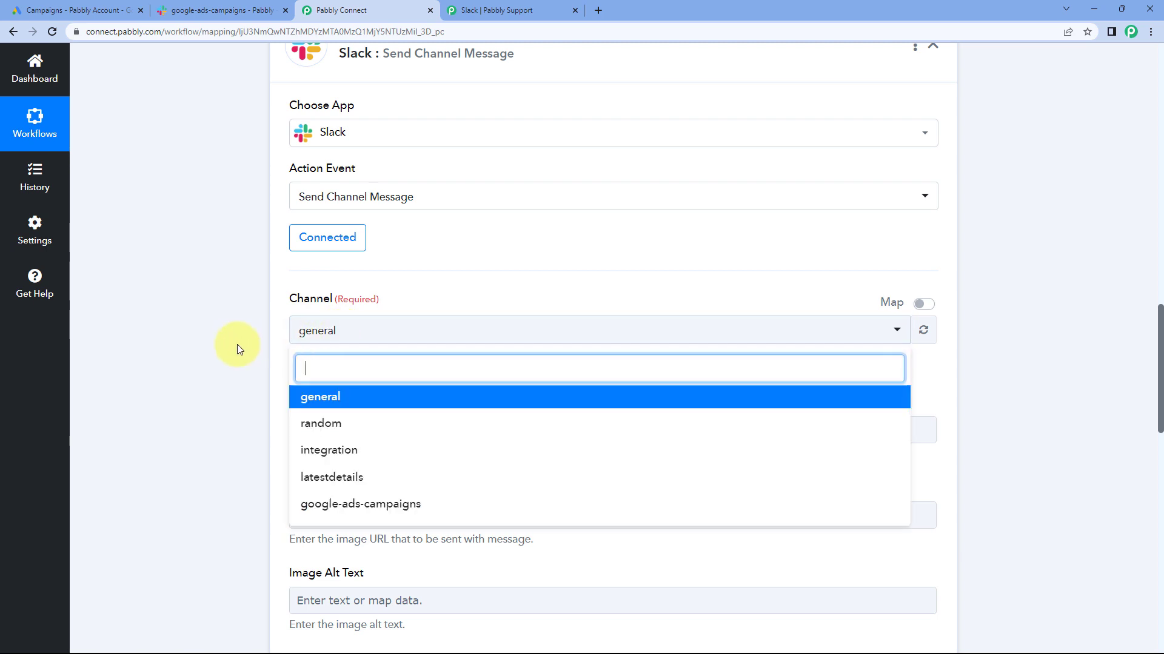
{"action": "scroll", "coordinate": [242, 334], "scroll_direction": "down", "scroll_amount": 1}
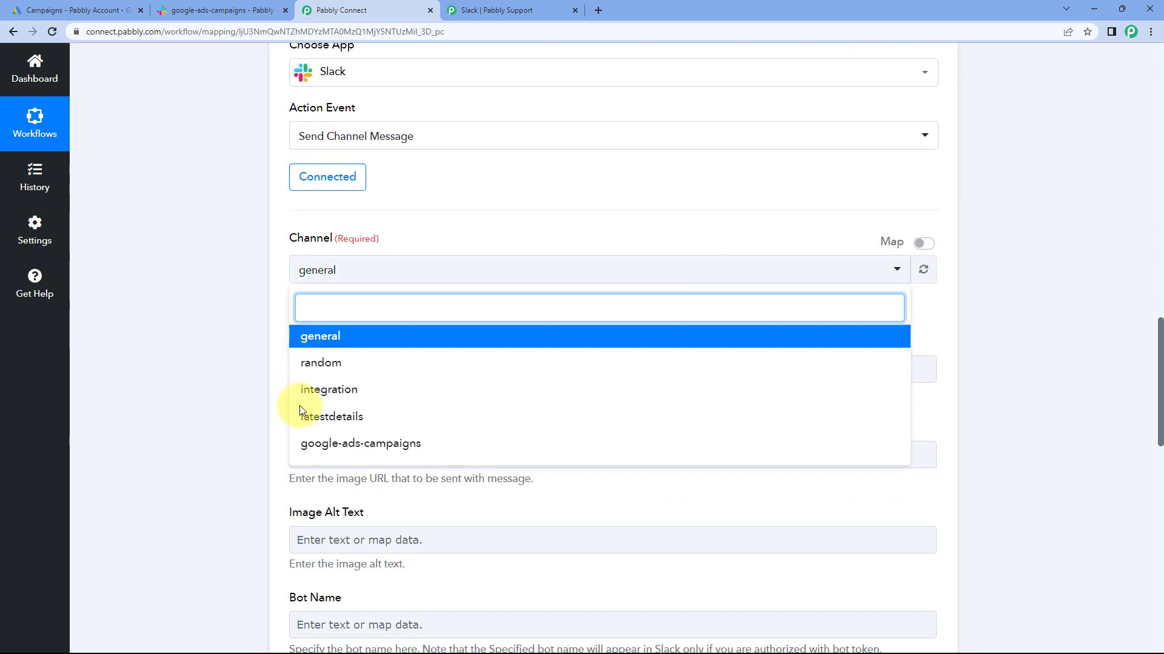
{"action": "left_click", "coordinate": [200, 10]}
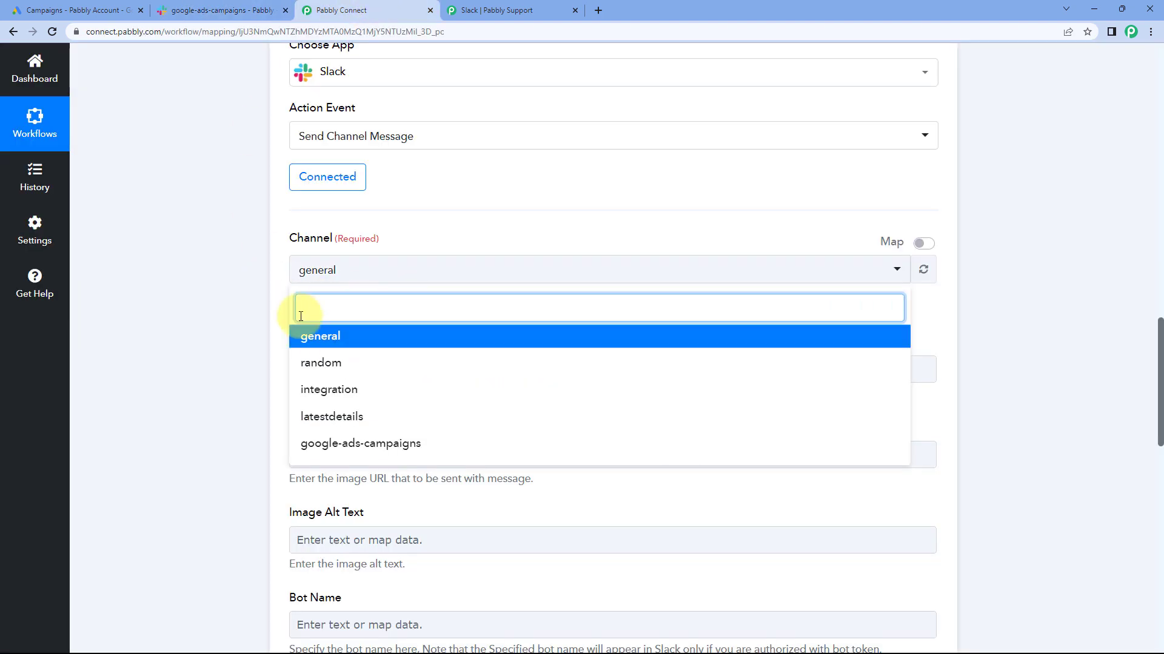
{"action": "left_click", "coordinate": [376, 445]}
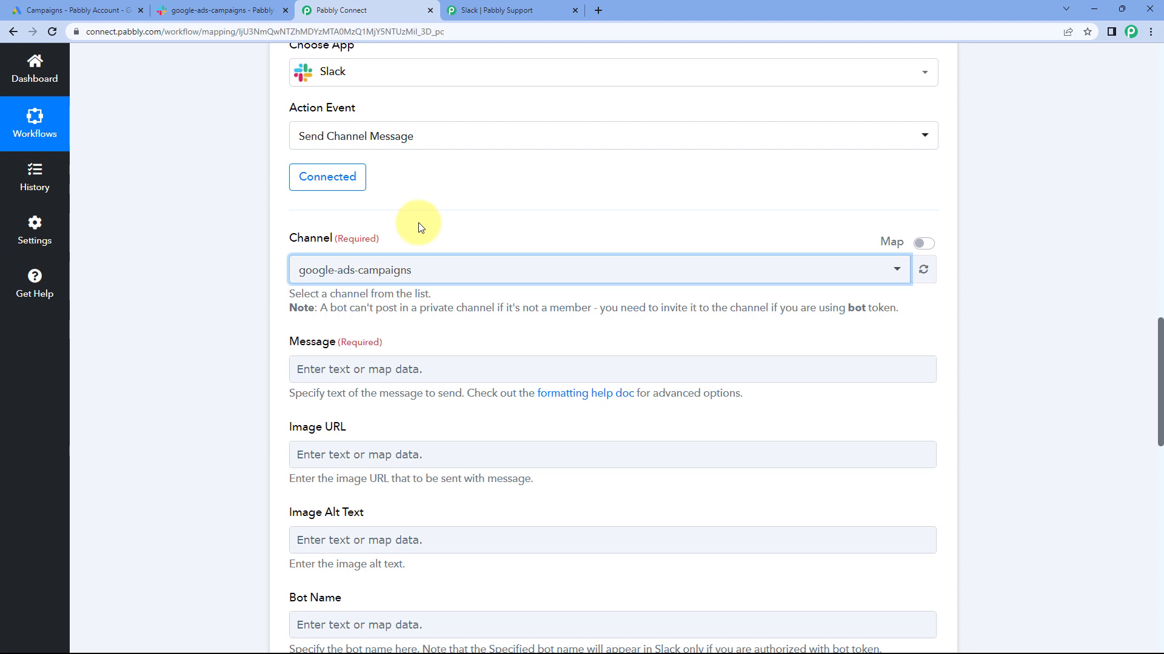
{"action": "left_click", "coordinate": [219, 11]}
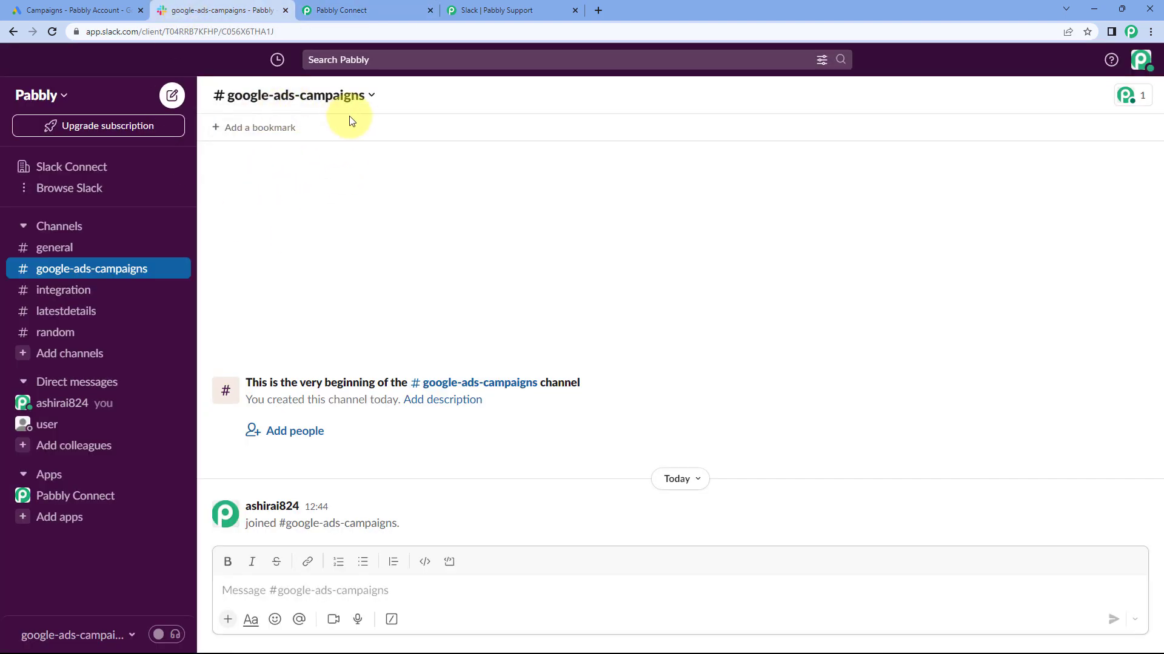
{"action": "left_click", "coordinate": [369, 8]}
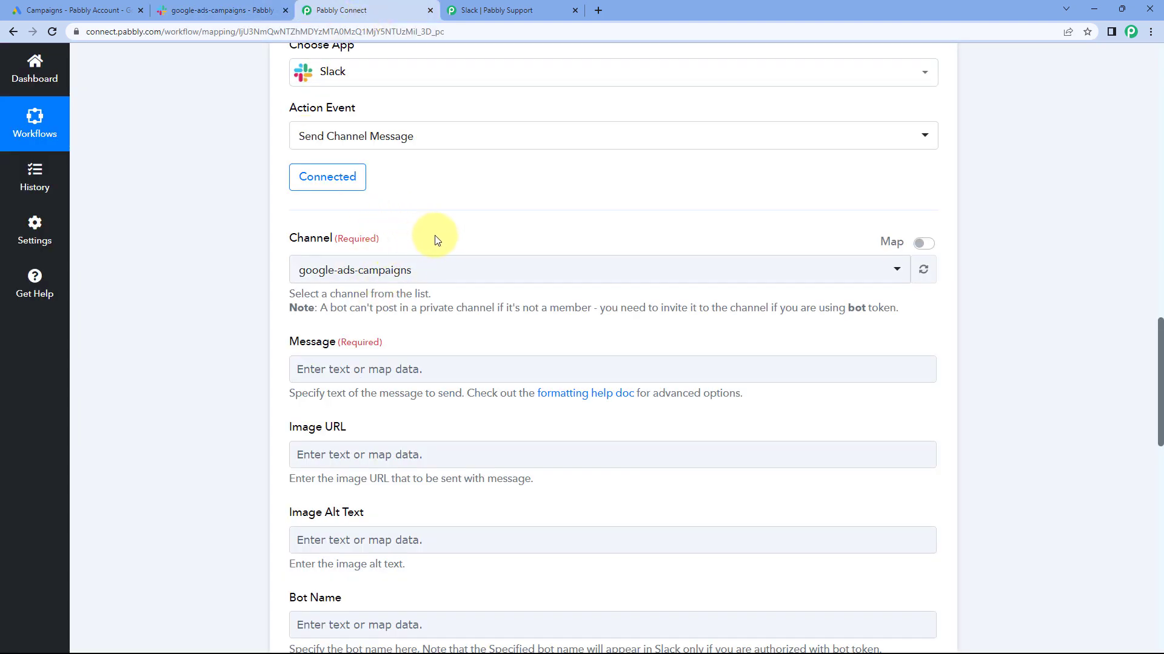
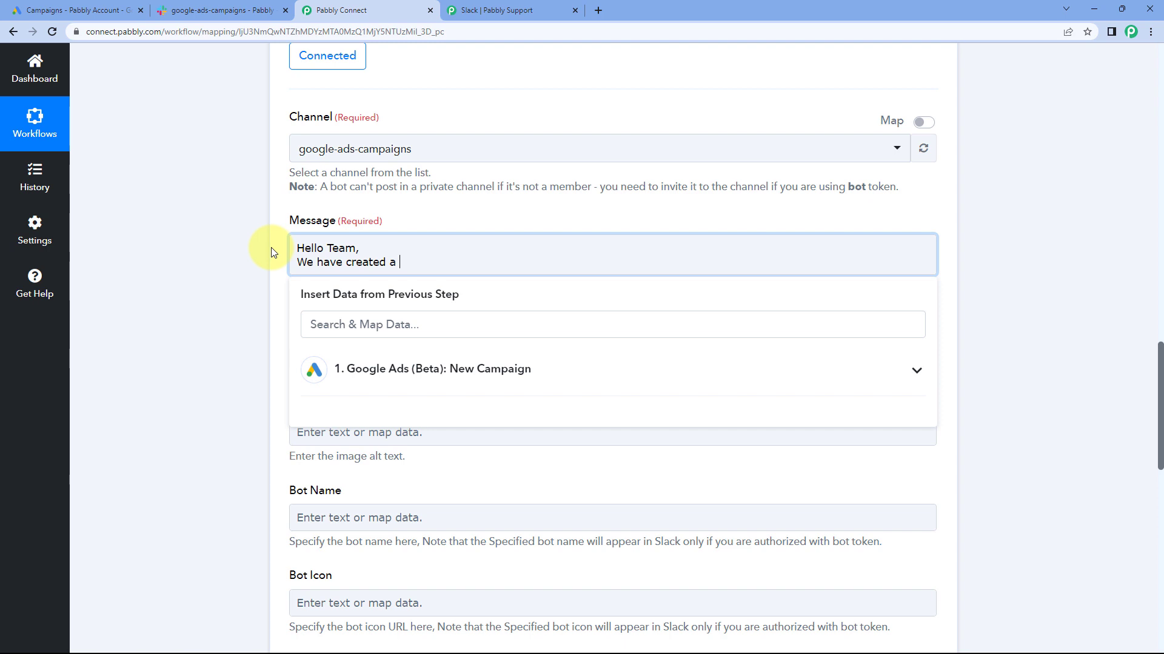
- Write the message opening "Hello Team," and "We have created a new campaign in Google Ads:", followed by a blank line
{"action": "type", "text": "paig"}
{"action": "type", "text": "n in Googl"}
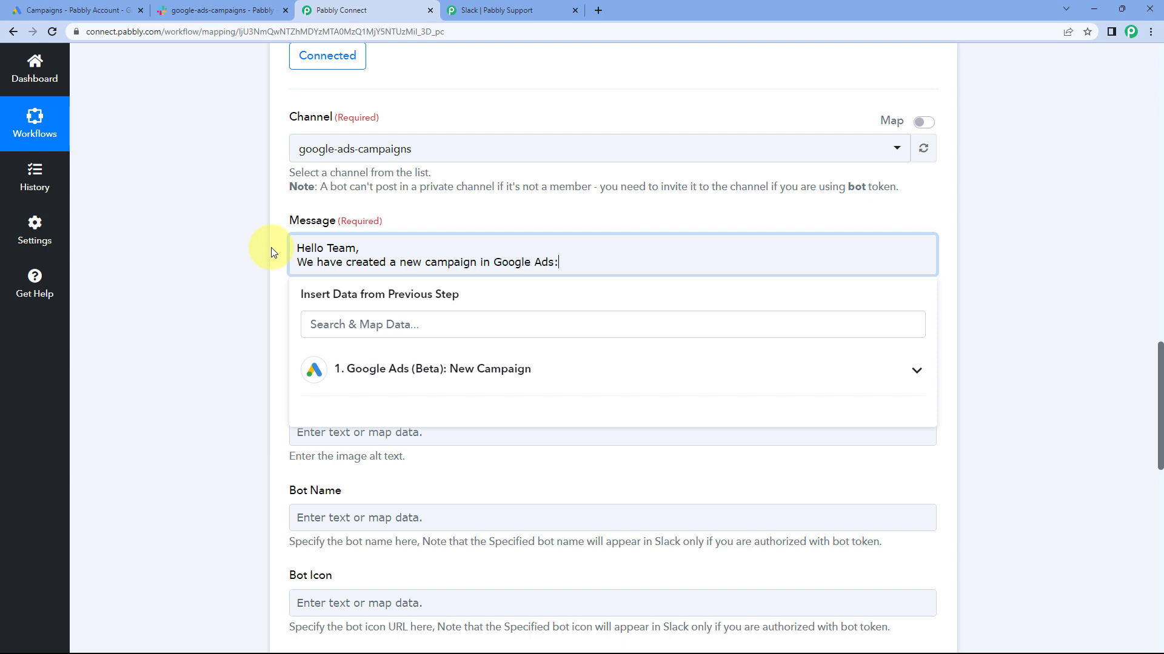
{"action": "type", "text": "e Ads:"}
{"action": "key", "text": "Return"}
{"action": "key", "text": "Return"}
- Add separate message lines for "Campaign Name:", "Start Date:", "End Date:", "Campaign Status:" and "Optimization Status:"
{"action": "type", "text": "Campai"}
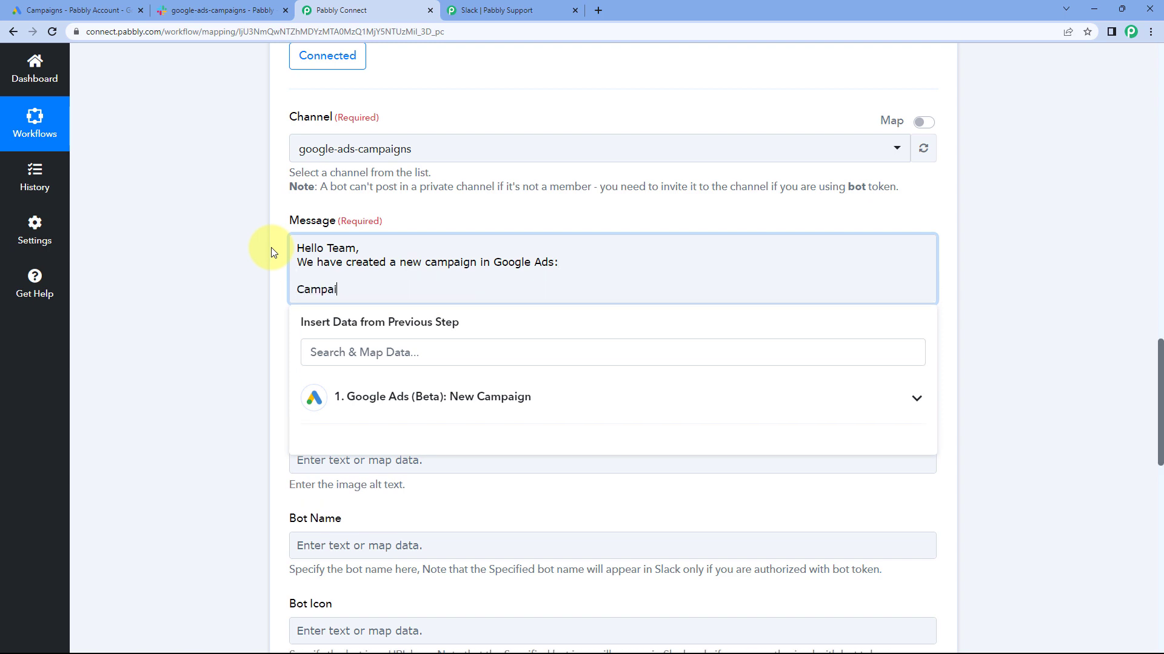
{"action": "type", "text": "gn Name:"}
{"action": "key", "text": "Return"}
{"action": "type", "text": "Start"}
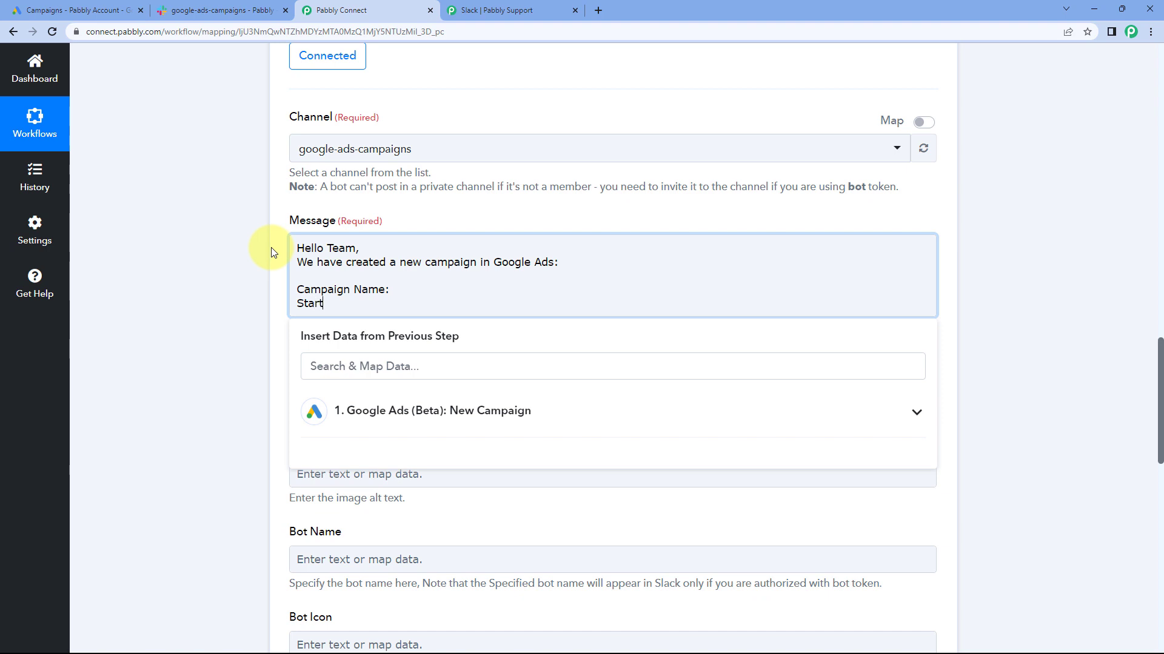
{"action": "type", "text": " Date:"}
{"action": "key", "text": "Return"}
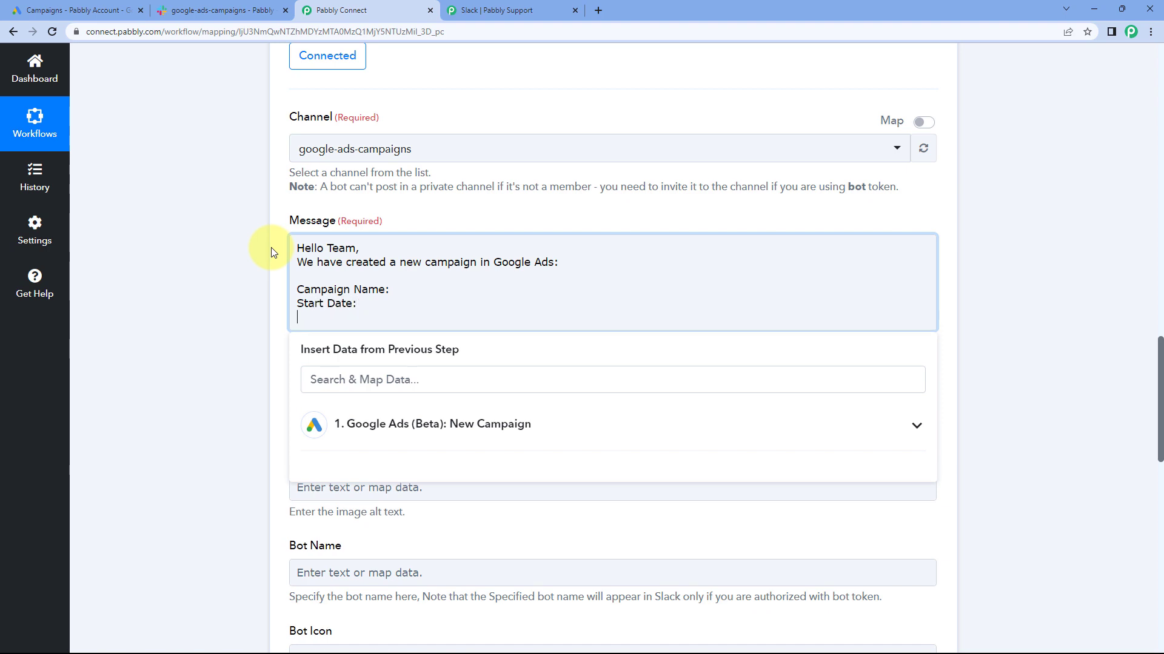
{"action": "type", "text": "End Date:"}
{"action": "key", "text": "Return"}
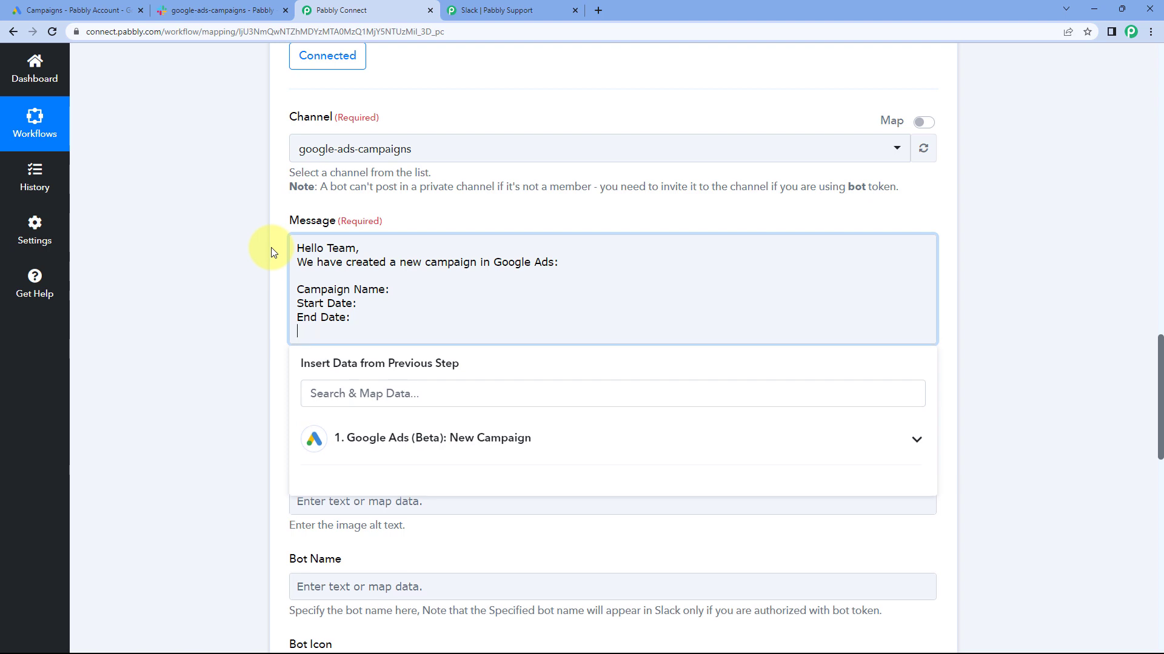
{"action": "type", "text": "Campaigh Status:"}
{"action": "key", "text": "Return"}
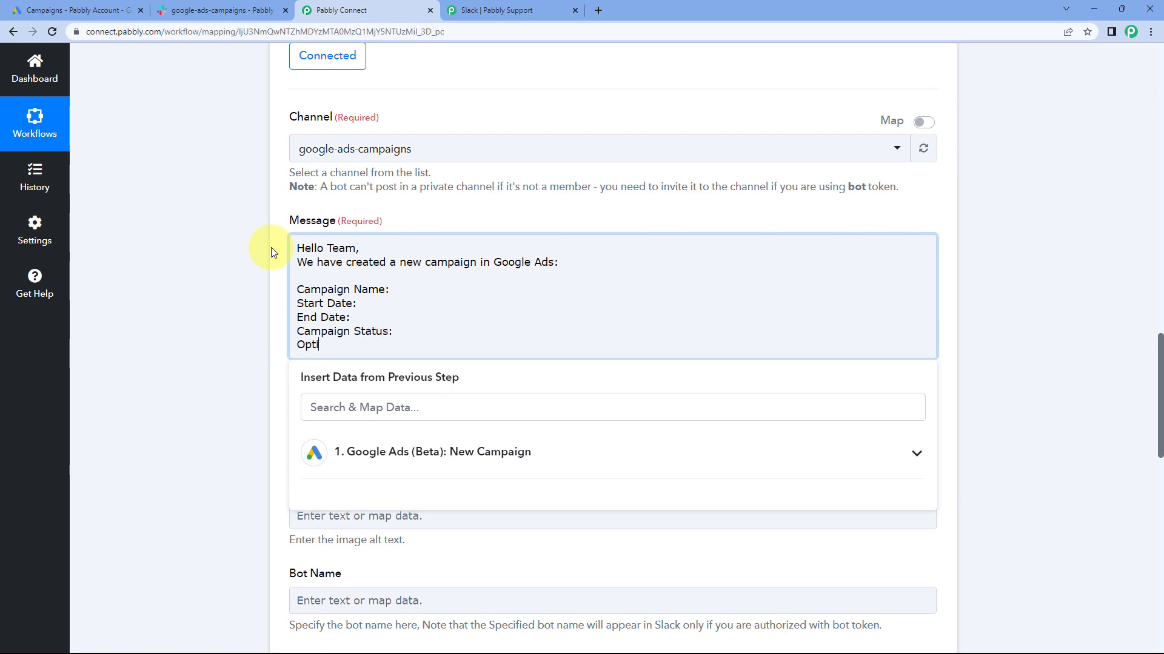
{"action": "type", "text": "Optimization Status:"}
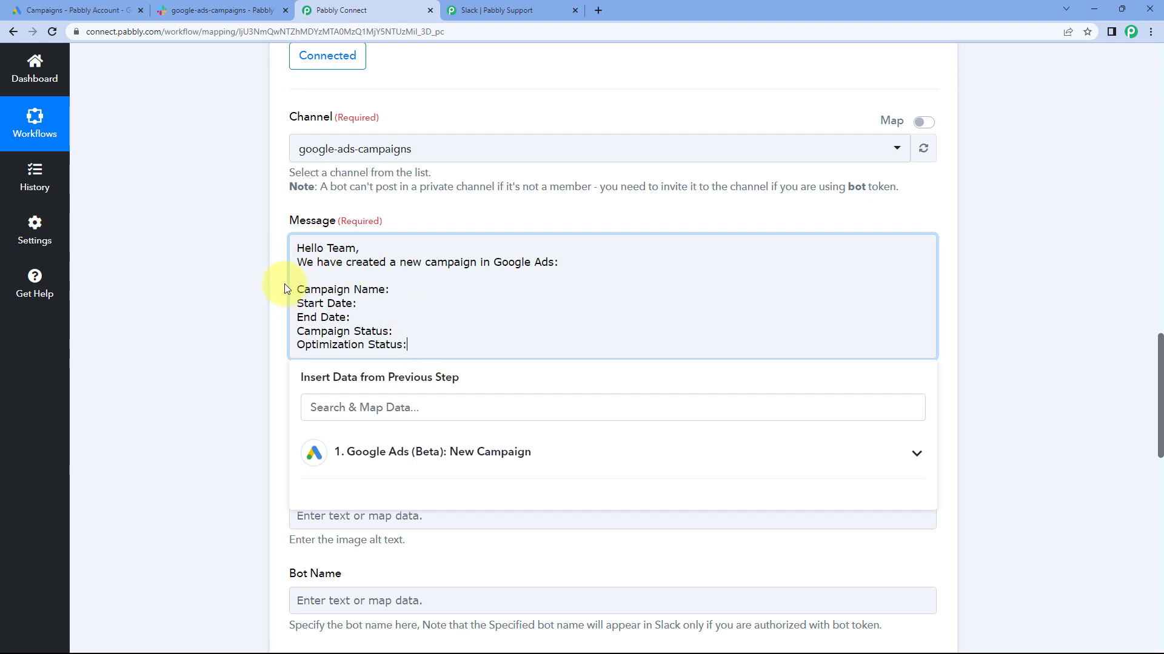
{"action": "left_click", "coordinate": [264, 285]}
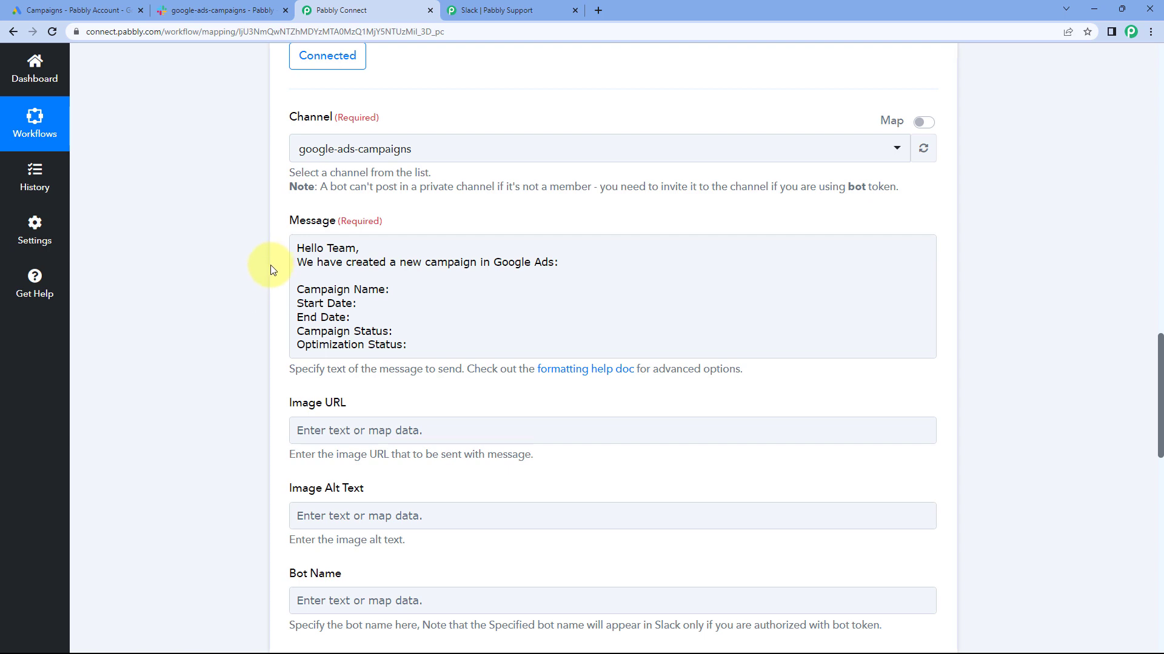
{"action": "scroll", "coordinate": [271, 269], "scroll_direction": "down", "scroll_amount": 1}
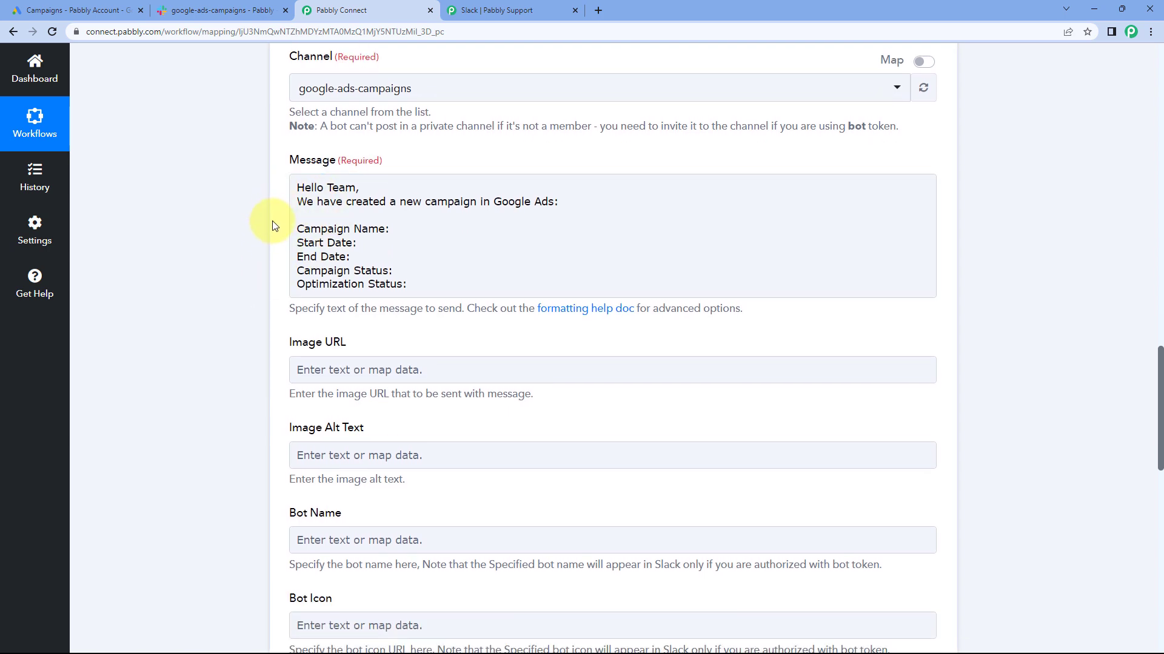
- Examine the Google Ads trigger's received response for the fields that match the message labels, especially the Campaign Name label and value
{"action": "left_click", "coordinate": [440, 239]}
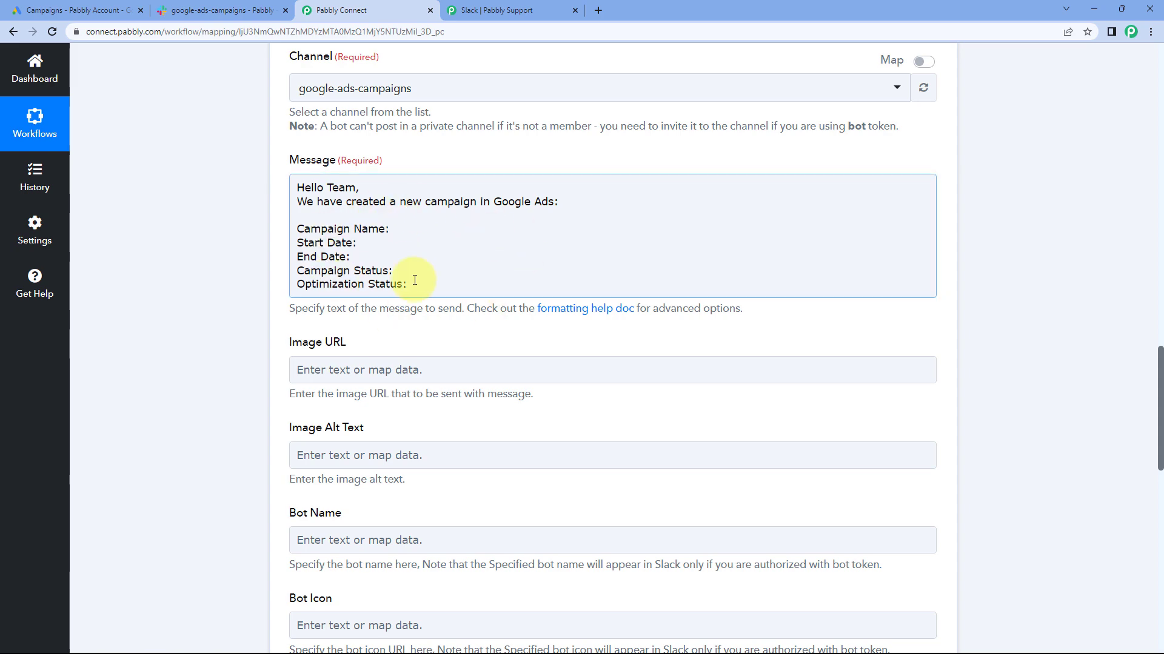
{"action": "scroll", "coordinate": [268, 227], "scroll_direction": "up", "scroll_amount": 10}
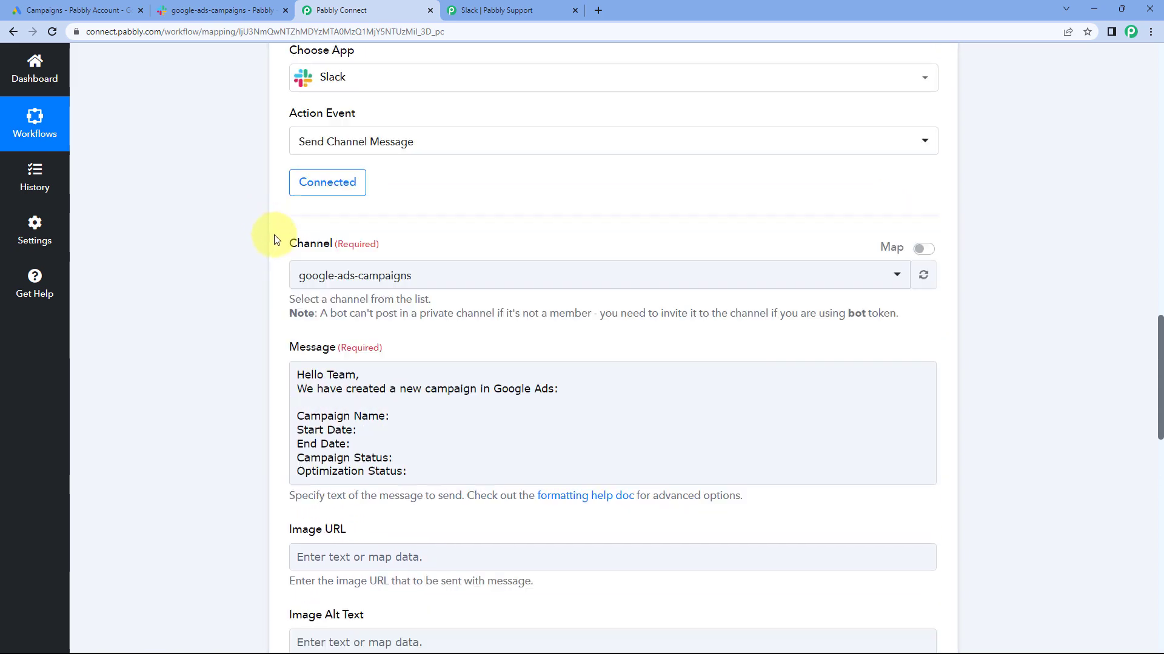
{"action": "scroll", "coordinate": [243, 286], "scroll_direction": "up", "scroll_amount": 5}
{"action": "scroll", "coordinate": [563, 203], "scroll_direction": "down", "scroll_amount": 2}
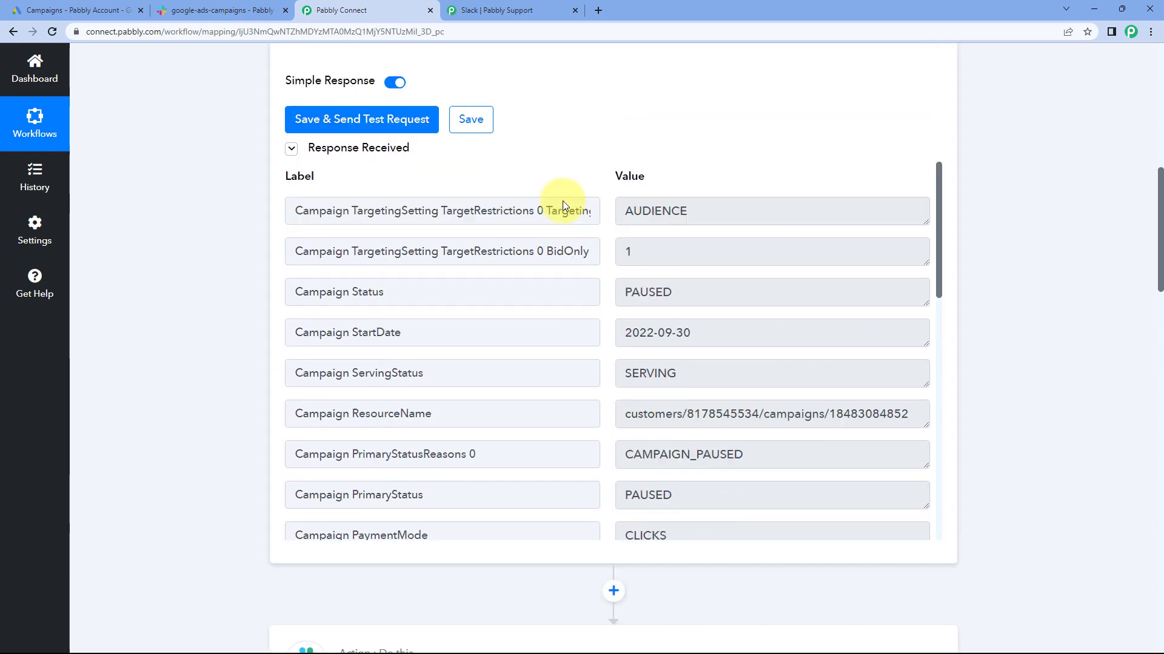
{"action": "scroll", "coordinate": [602, 182], "scroll_direction": "up", "scroll_amount": 9}
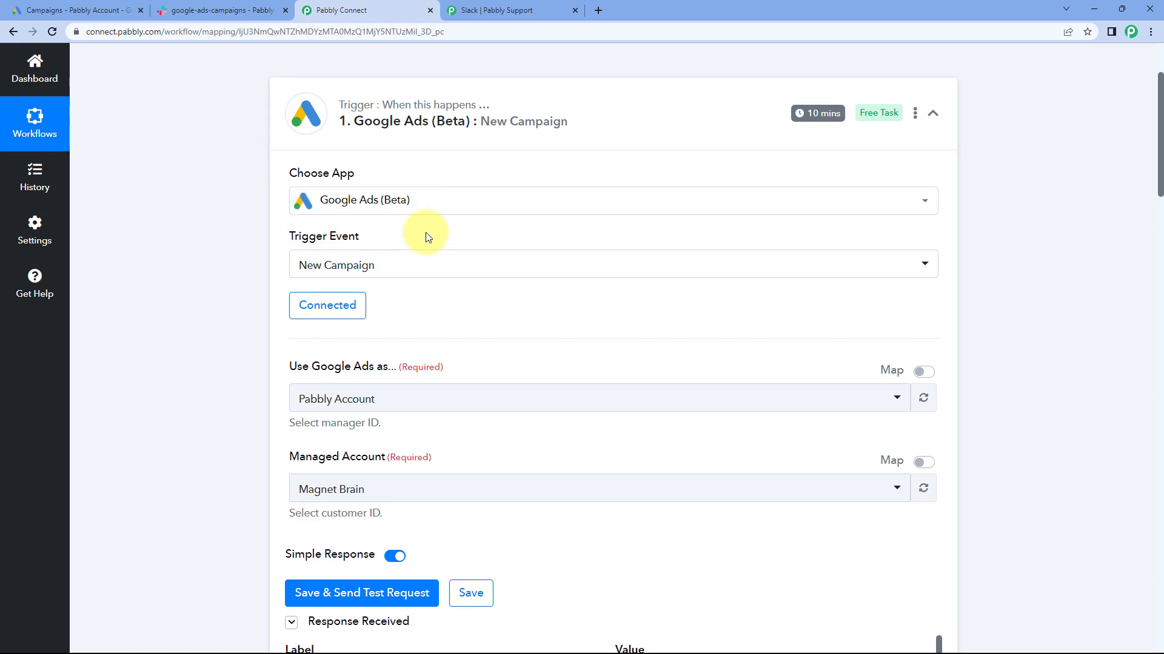
{"action": "scroll", "coordinate": [527, 317], "scroll_direction": "down", "scroll_amount": 7}
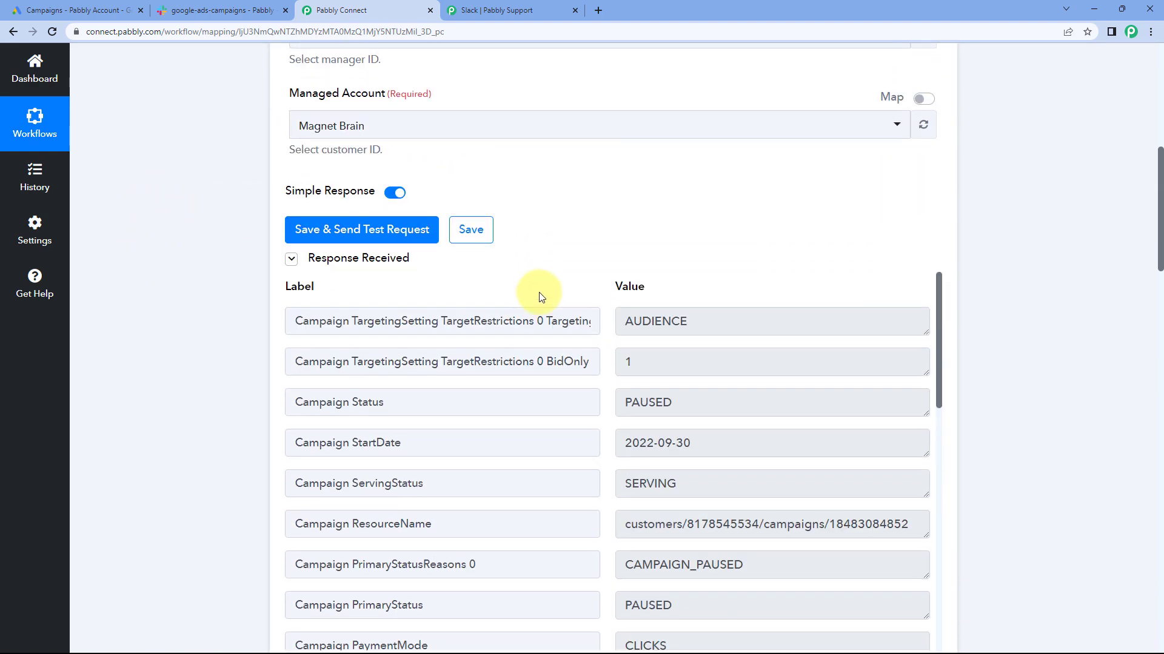
{"action": "scroll", "coordinate": [585, 266], "scroll_direction": "down", "scroll_amount": 2}
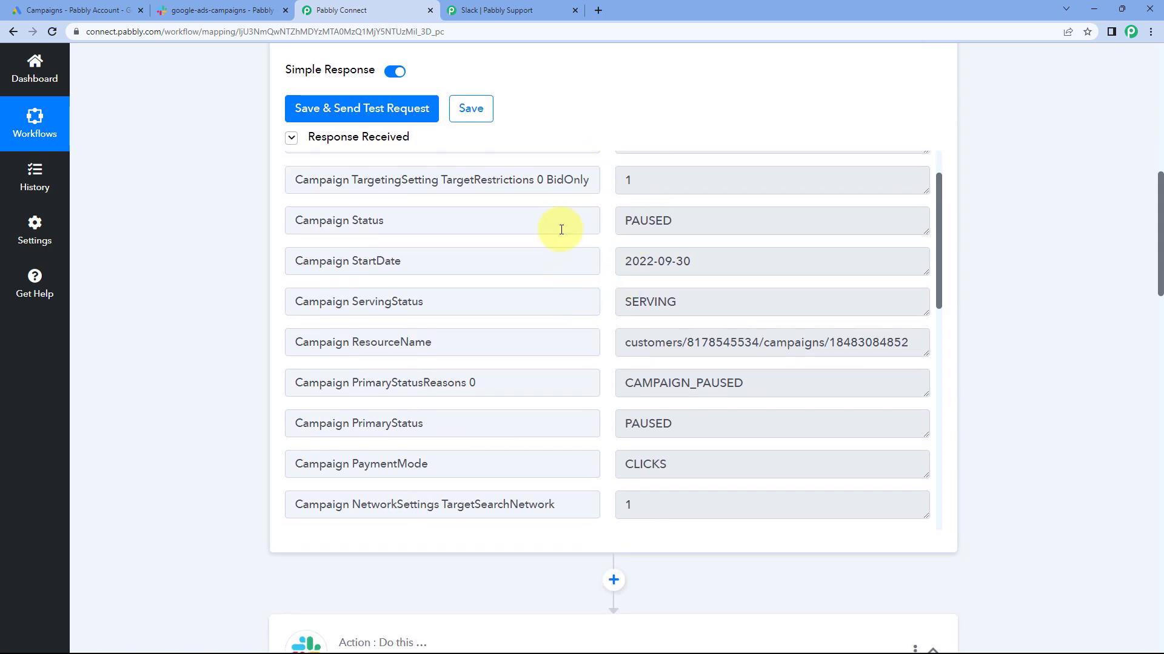
{"action": "scroll", "coordinate": [604, 274], "scroll_direction": "up", "scroll_amount": 2}
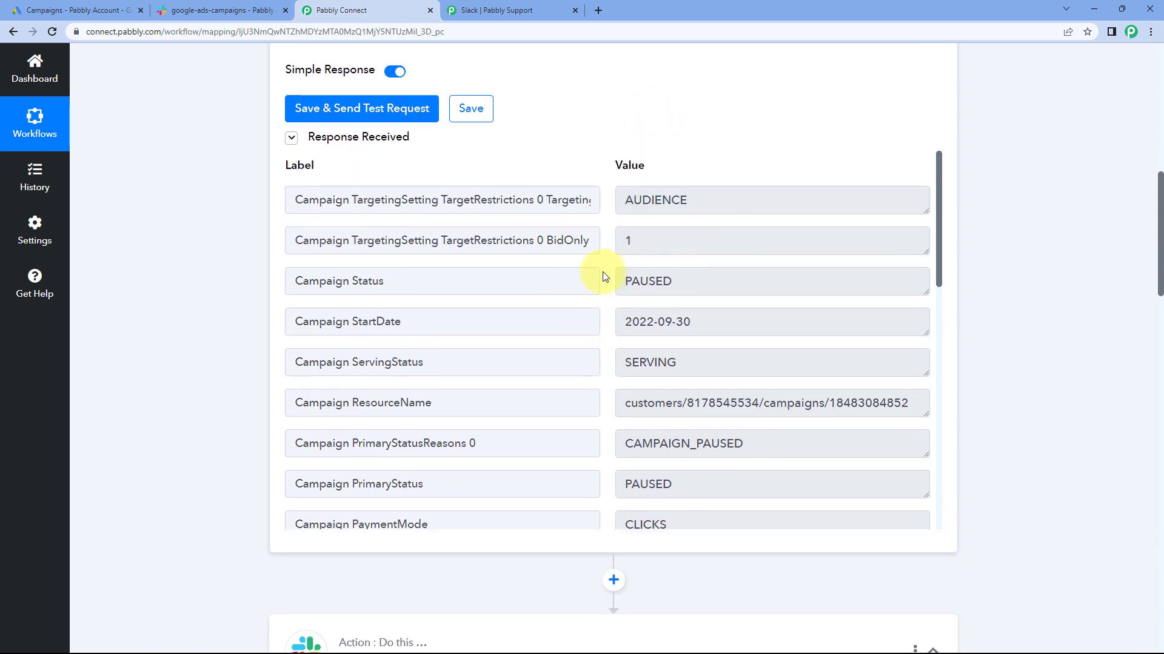
{"action": "scroll", "coordinate": [631, 294], "scroll_direction": "down", "scroll_amount": 7}
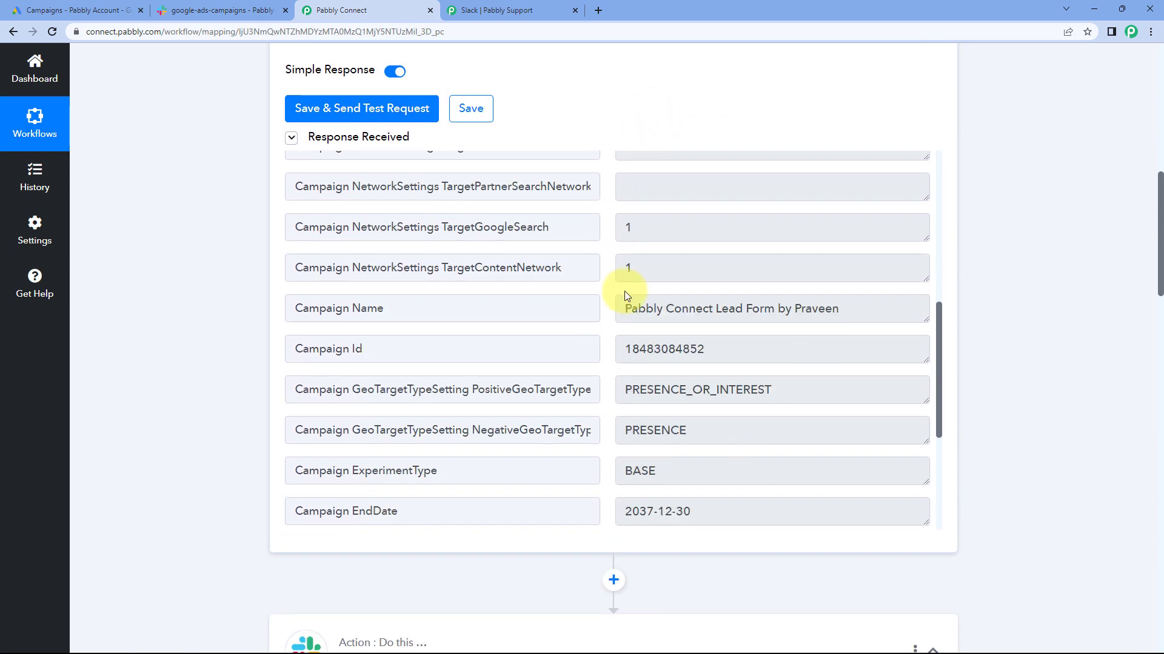
{"action": "scroll", "coordinate": [228, 291], "scroll_direction": "down", "scroll_amount": 11}
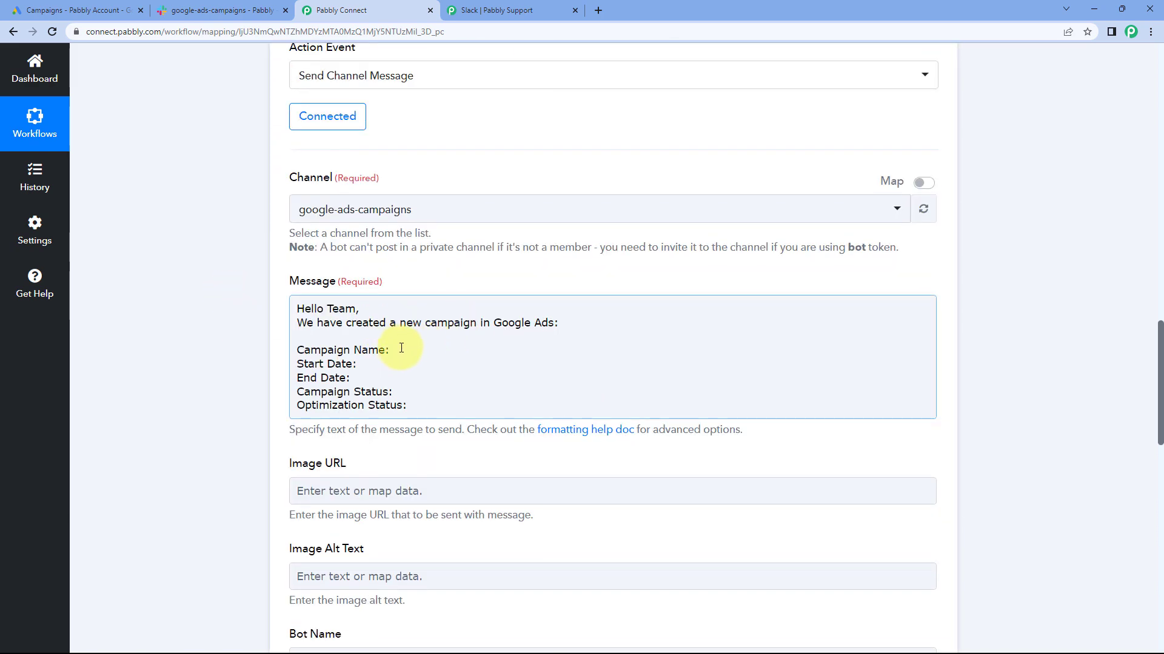
{"action": "scroll", "coordinate": [539, 242], "scroll_direction": "up", "scroll_amount": 10}
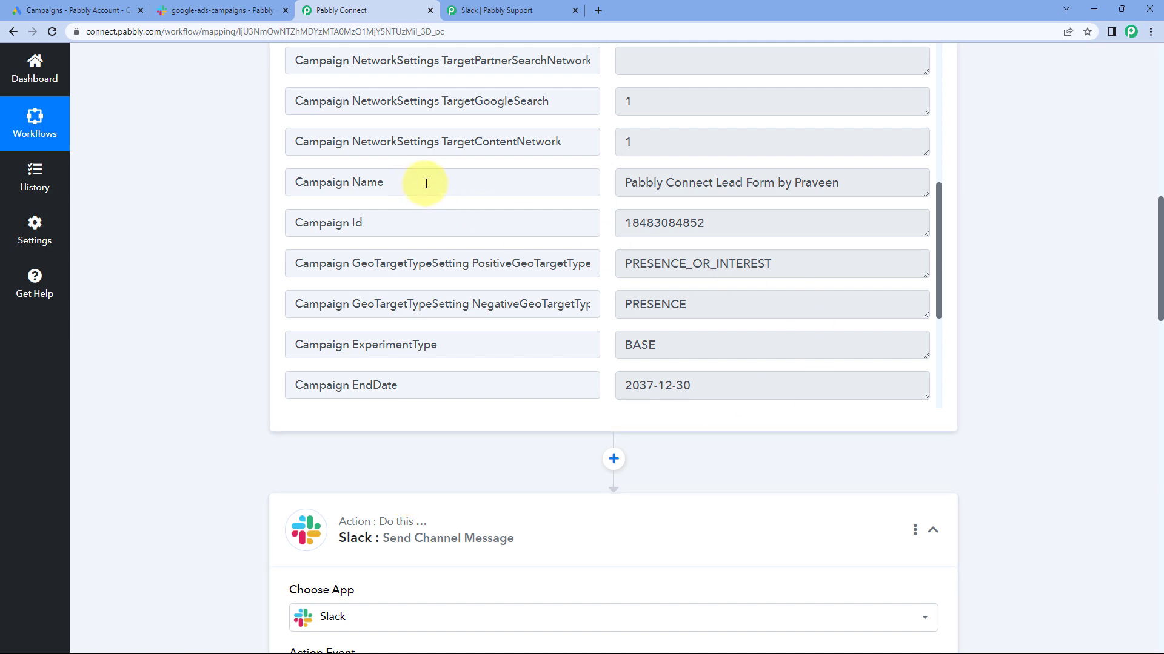
{"action": "left_click_drag", "start_coordinate": [426, 183], "coordinate": [274, 189]}
{"action": "left_click", "coordinate": [402, 183]}
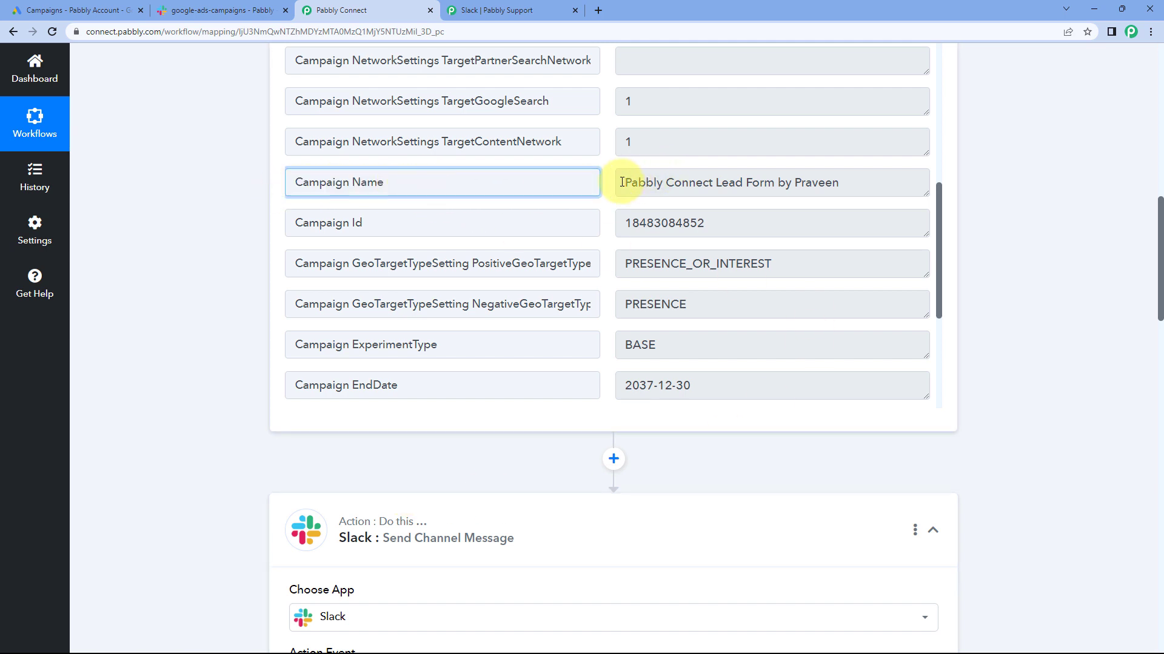
{"action": "left_click_drag", "start_coordinate": [622, 183], "coordinate": [844, 186]}
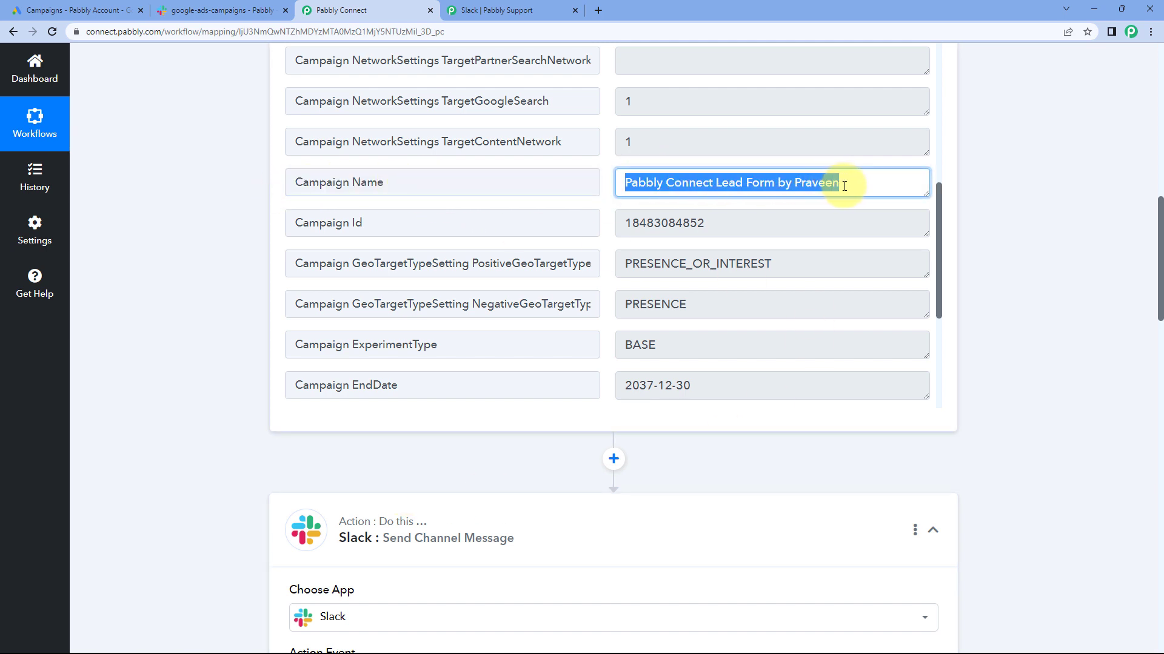
{"action": "left_click", "coordinate": [597, 182]}
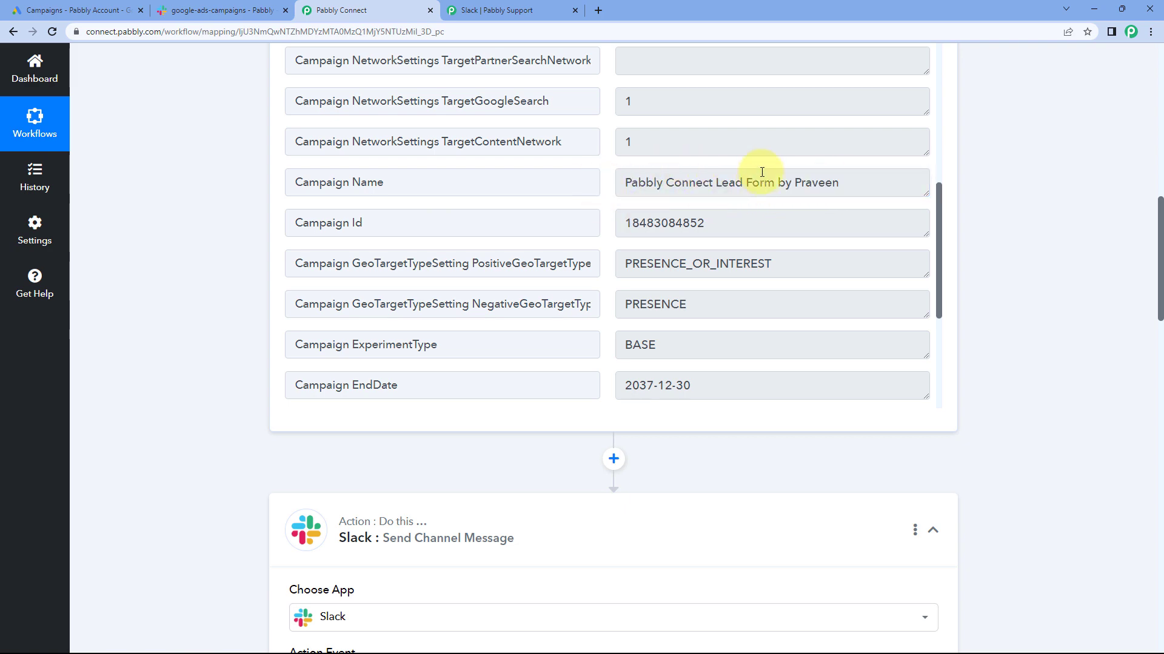
- Map the Google Ads trigger's Campaign Name value after the "Campaign Name:" label in the Slack message
{"action": "scroll", "coordinate": [232, 269], "scroll_direction": "down", "scroll_amount": 10}
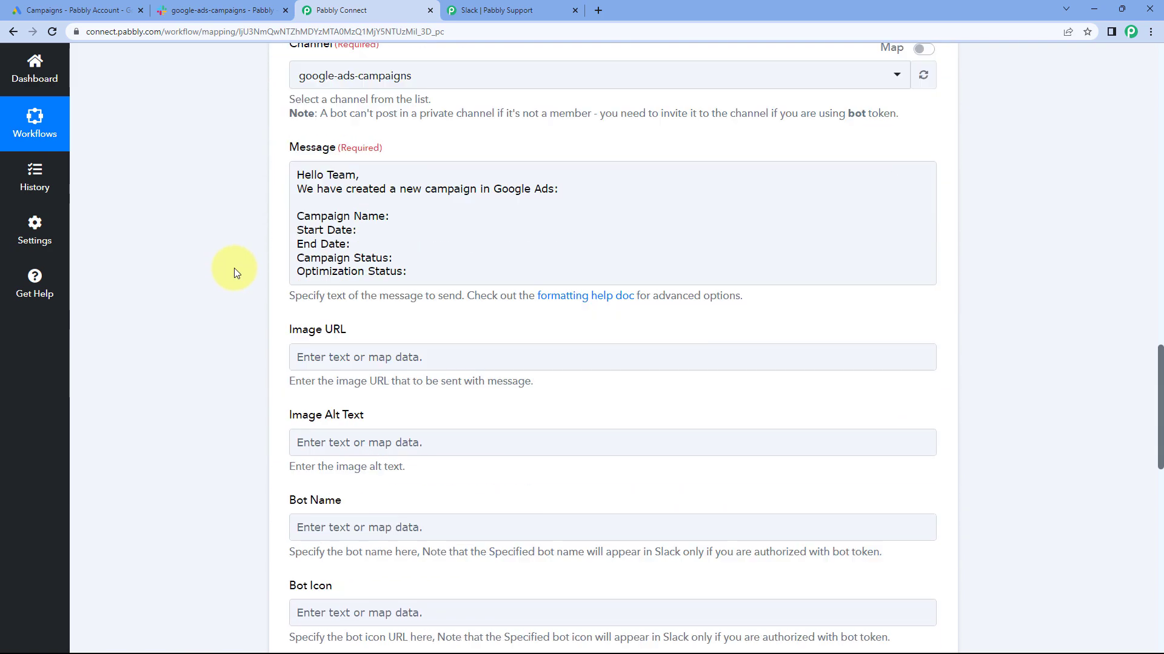
{"action": "scroll", "coordinate": [234, 268], "scroll_direction": "down", "scroll_amount": 1}
{"action": "left_click", "coordinate": [387, 173]}
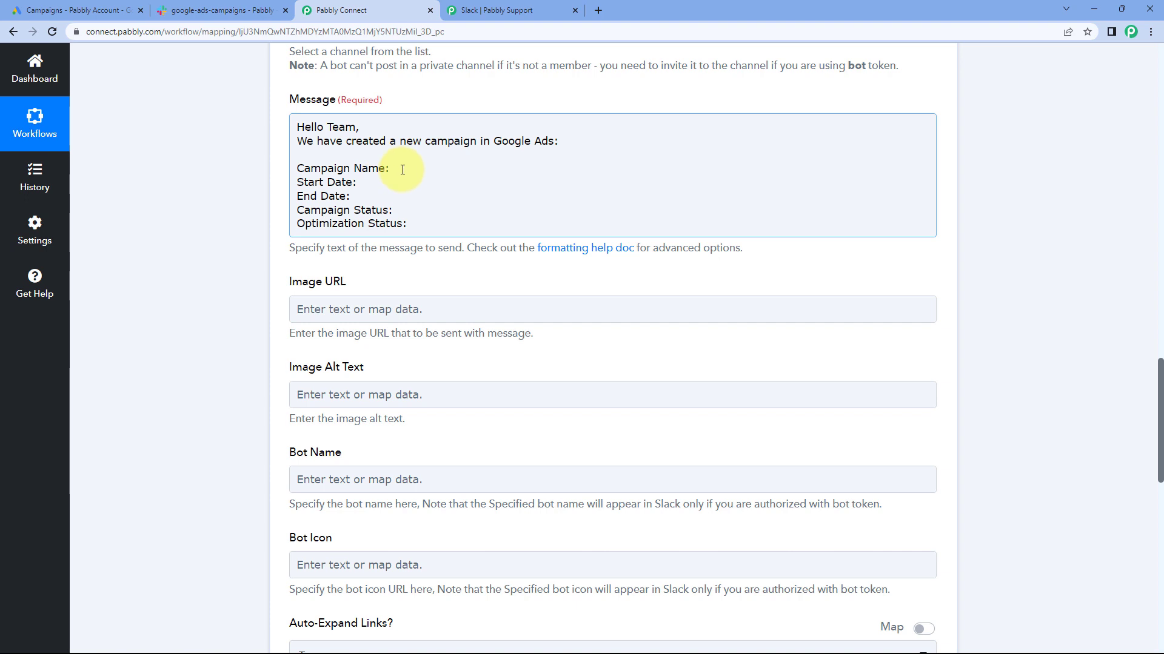
{"action": "left_click", "coordinate": [402, 169]}
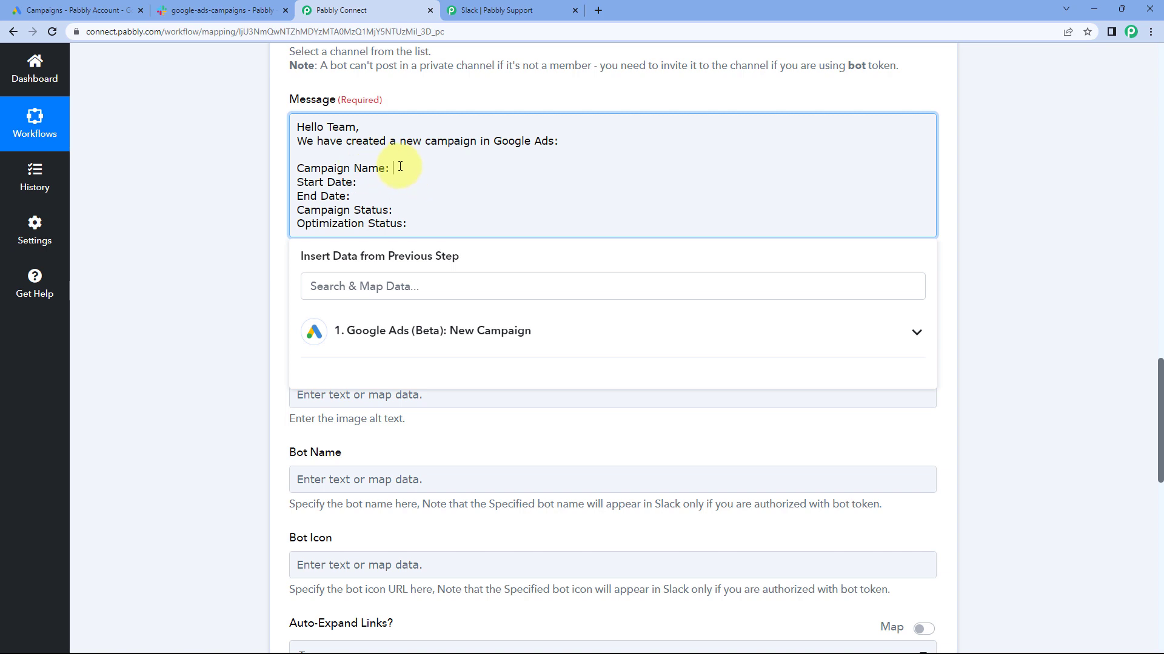
{"action": "left_click", "coordinate": [431, 330]}
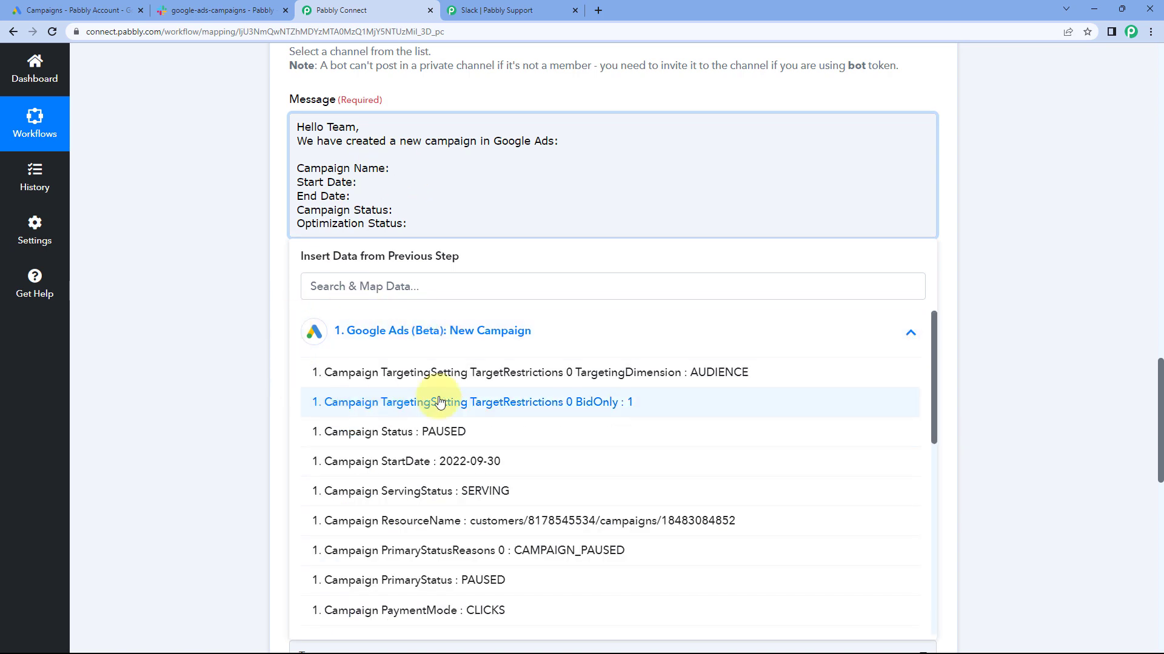
{"action": "scroll", "coordinate": [437, 415], "scroll_direction": "down", "scroll_amount": 2}
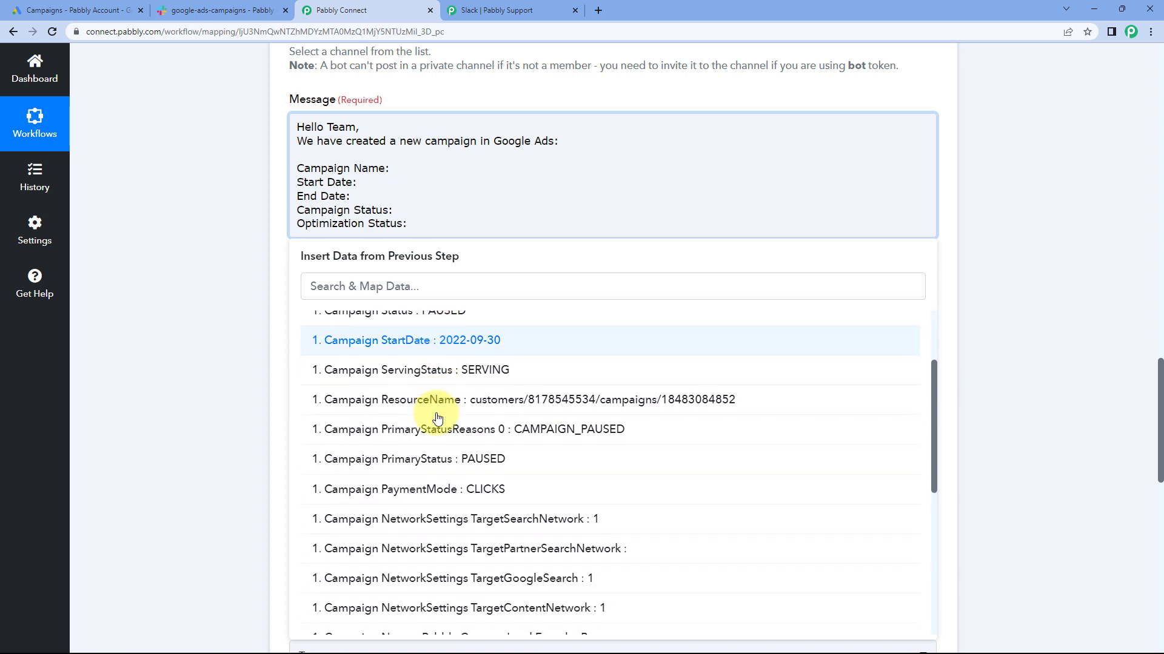
{"action": "scroll", "coordinate": [437, 418], "scroll_direction": "down", "scroll_amount": 1}
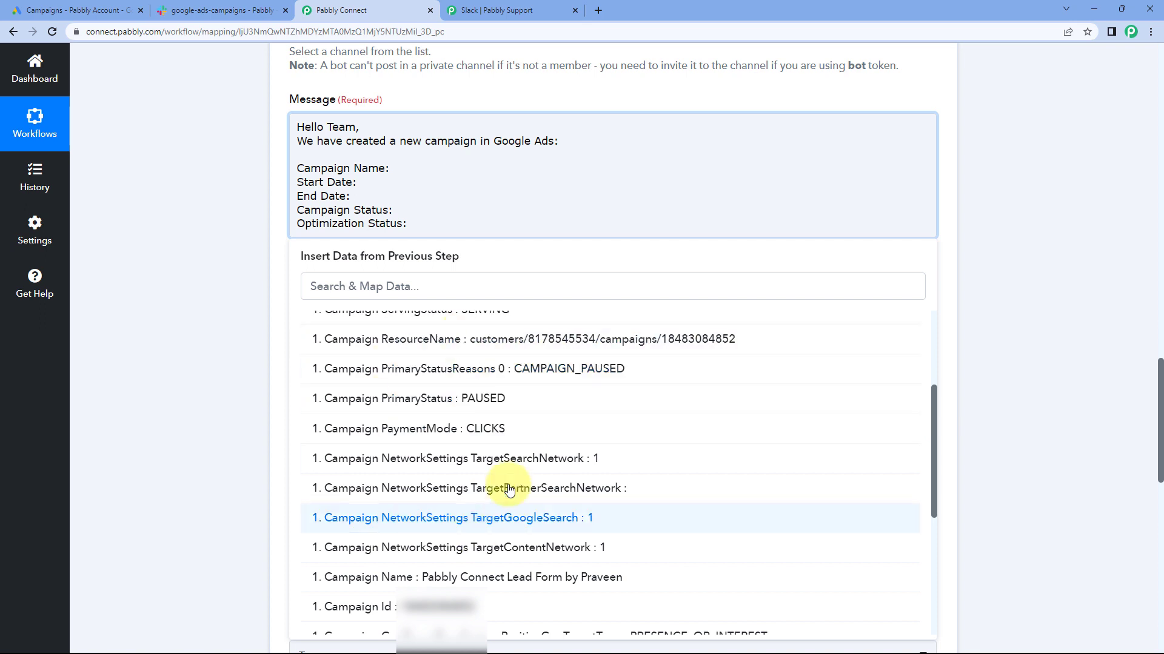
{"action": "left_click", "coordinate": [414, 581]}
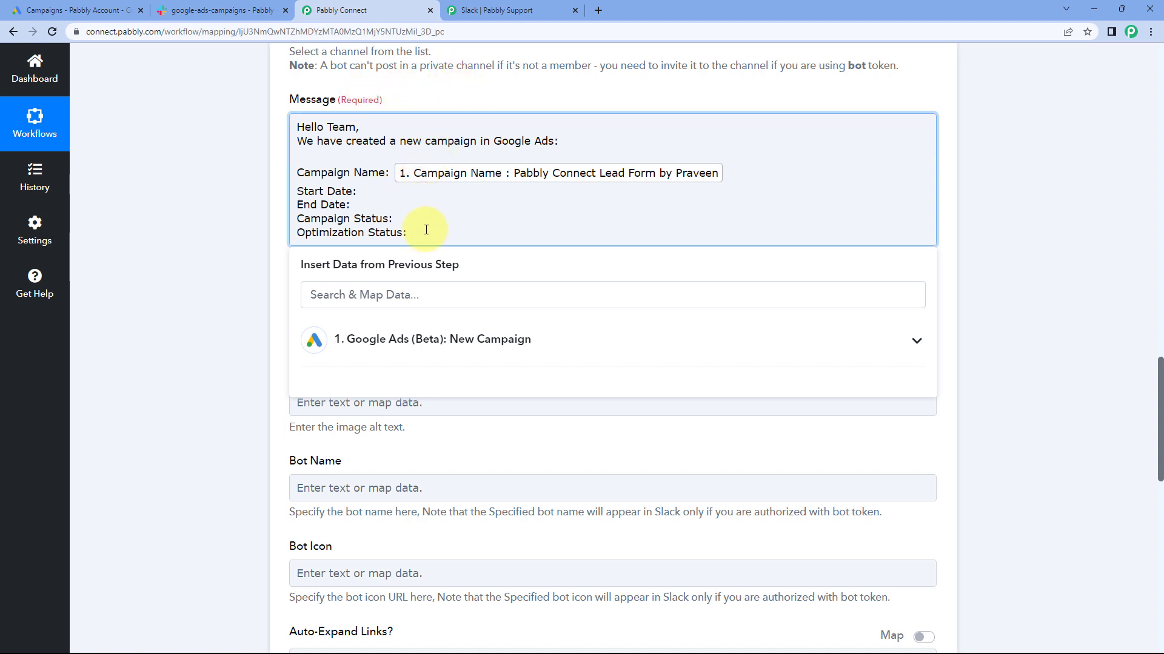
- Map Campaign StartDate after "Start Date:" and Campaign EndDate after "End Date:" in the Slack message
{"action": "left_click", "coordinate": [371, 191]}
{"action": "left_click", "coordinate": [458, 346]}
{"action": "scroll", "coordinate": [446, 416], "scroll_direction": "down", "scroll_amount": 1}
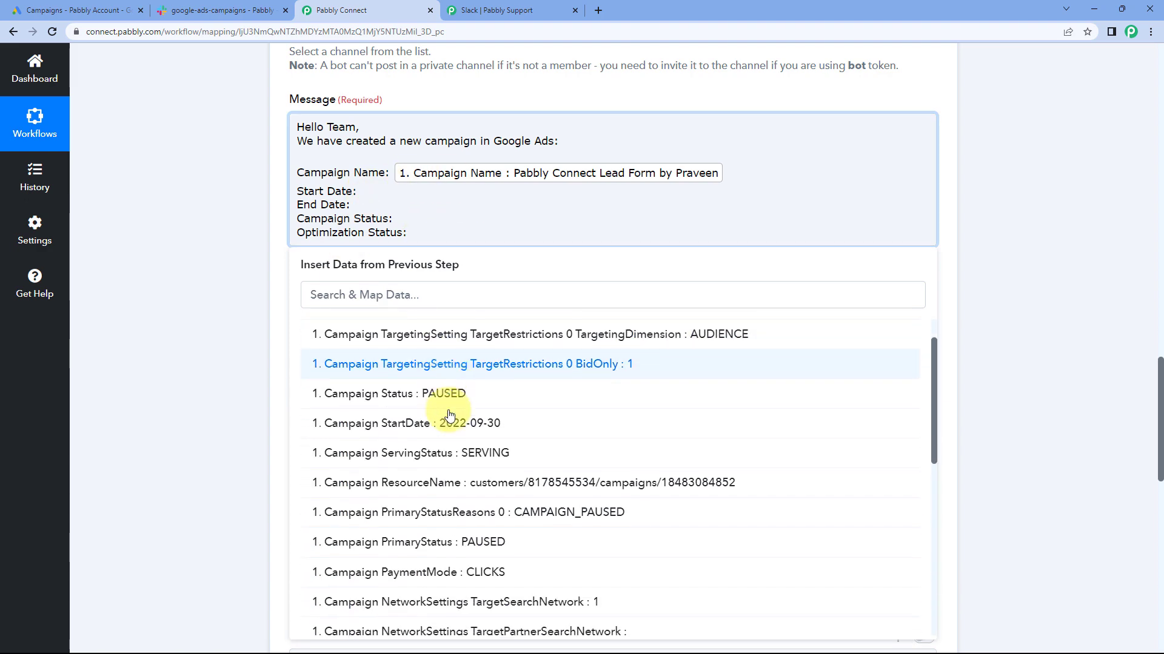
{"action": "left_click", "coordinate": [445, 411]}
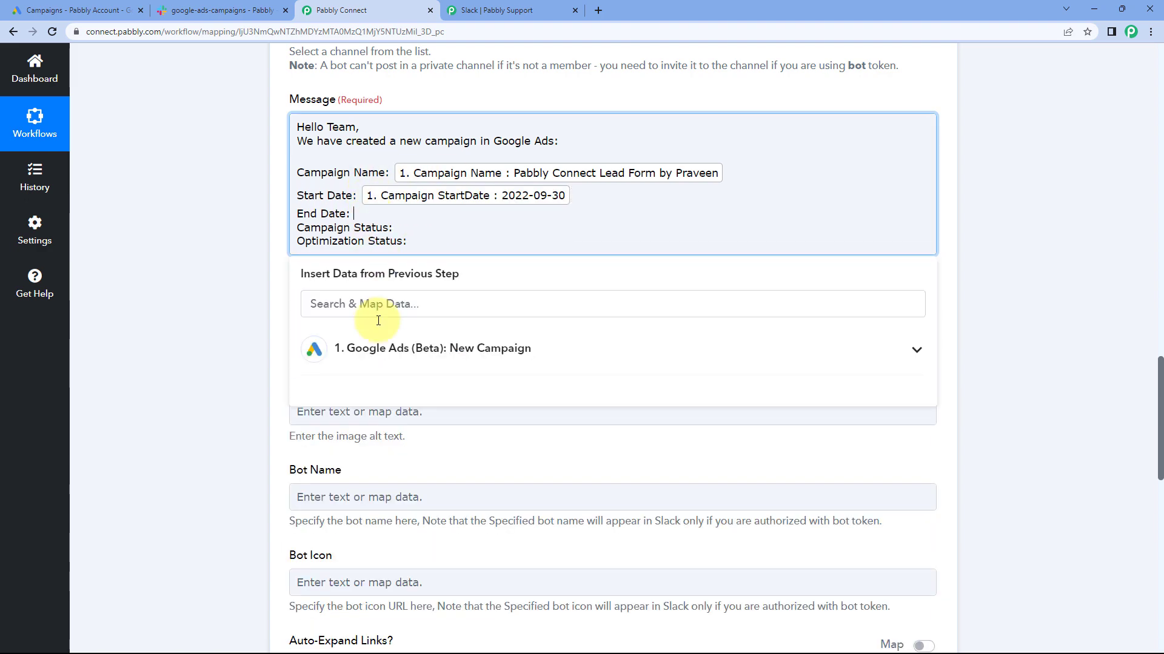
{"action": "left_click", "coordinate": [397, 351]}
{"action": "scroll", "coordinate": [406, 389], "scroll_direction": "down", "scroll_amount": 8}
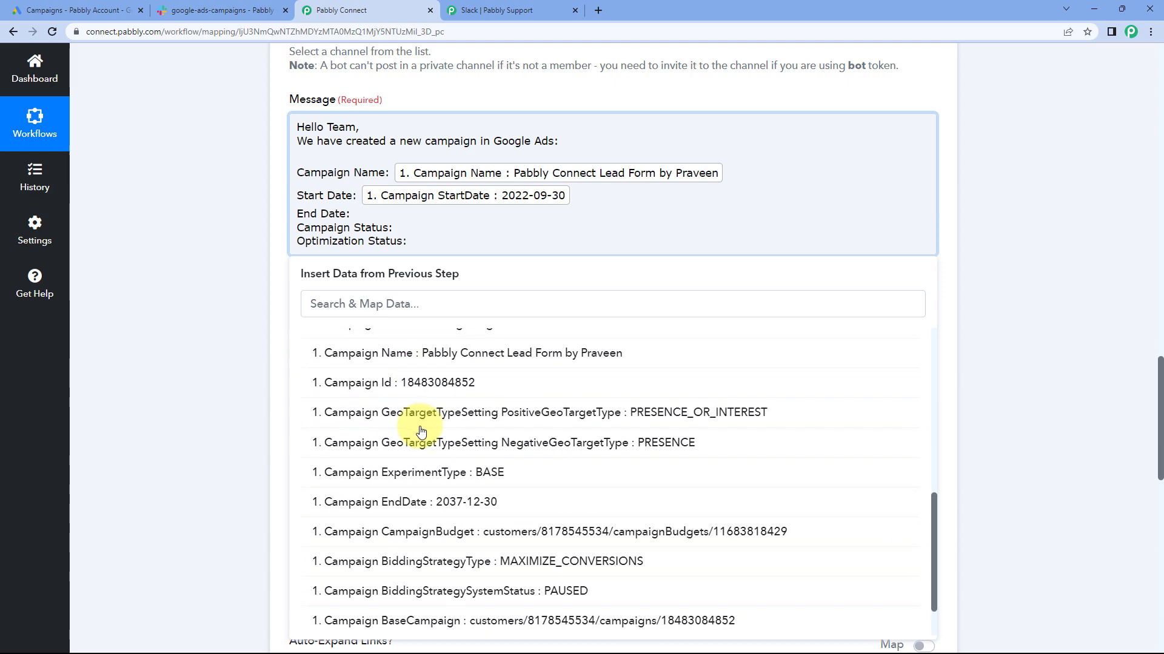
{"action": "left_click", "coordinate": [409, 445]}
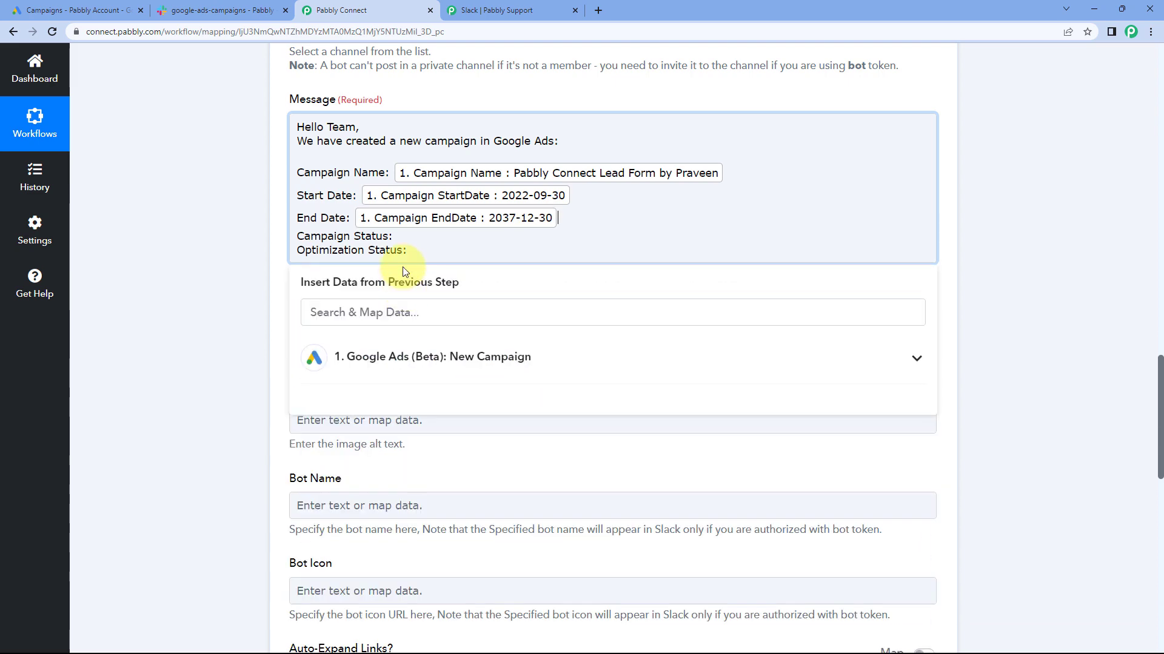
- Map Campaign Status after "Campaign Status:" and Campaign AdServingOptimizationStatus after "Optimization Status:" in the Slack message
{"action": "left_click", "coordinate": [403, 229]}
{"action": "scroll", "coordinate": [235, 252], "scroll_direction": "down", "scroll_amount": 2}
{"action": "left_click", "coordinate": [329, 235]}
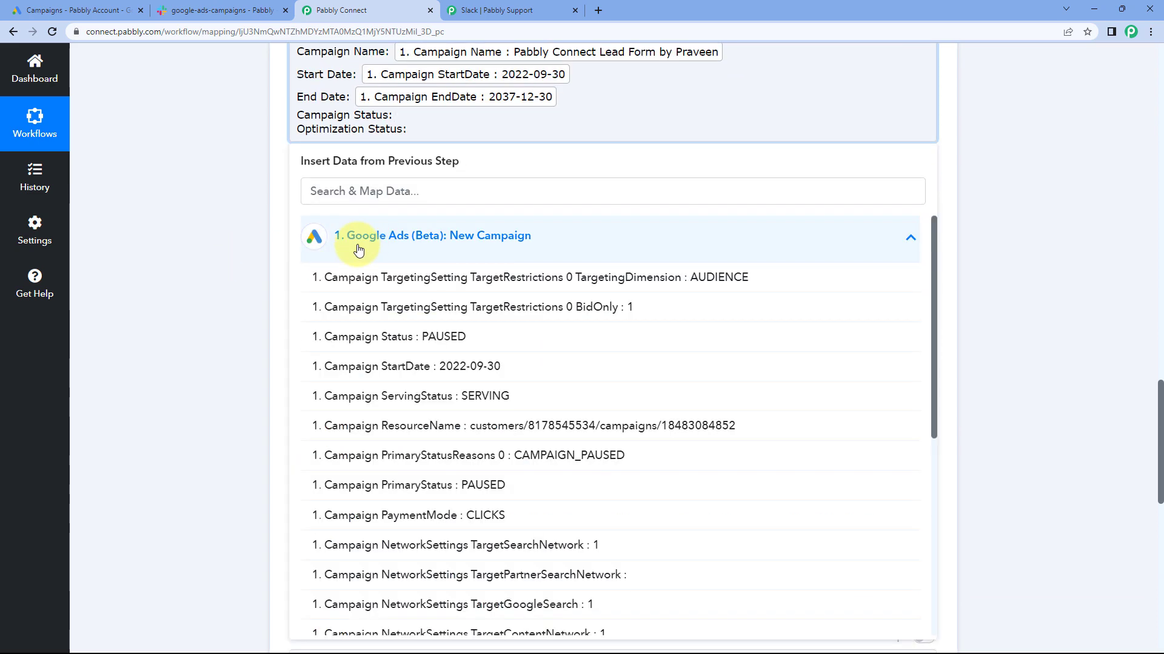
{"action": "left_click", "coordinate": [398, 337]}
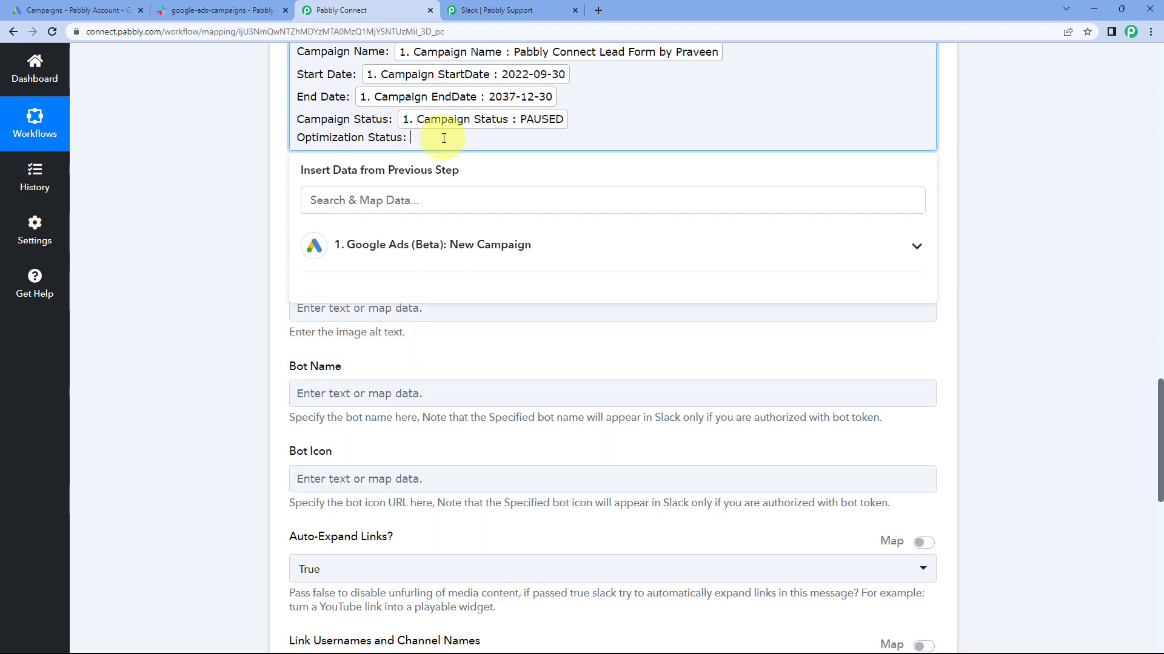
{"action": "left_click", "coordinate": [389, 242]}
{"action": "scroll", "coordinate": [356, 371], "scroll_direction": "down", "scroll_amount": 6}
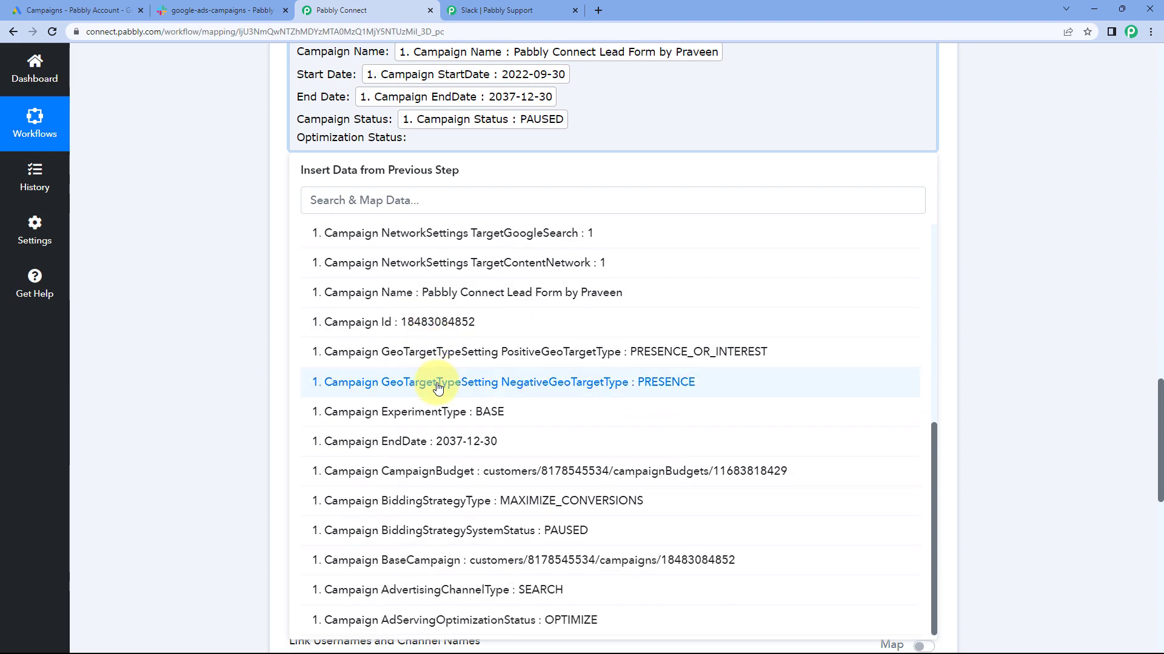
{"action": "left_click", "coordinate": [511, 620]}
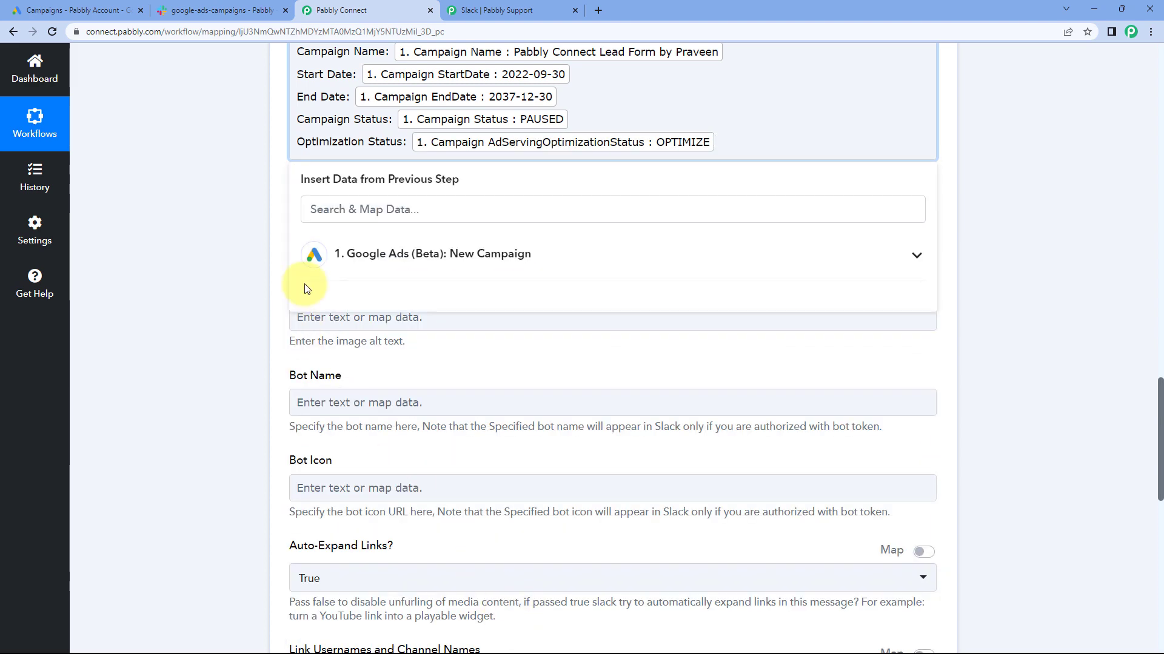
{"action": "left_click", "coordinate": [294, 272]}
{"action": "scroll", "coordinate": [502, 78], "scroll_direction": "up", "scroll_amount": 2}
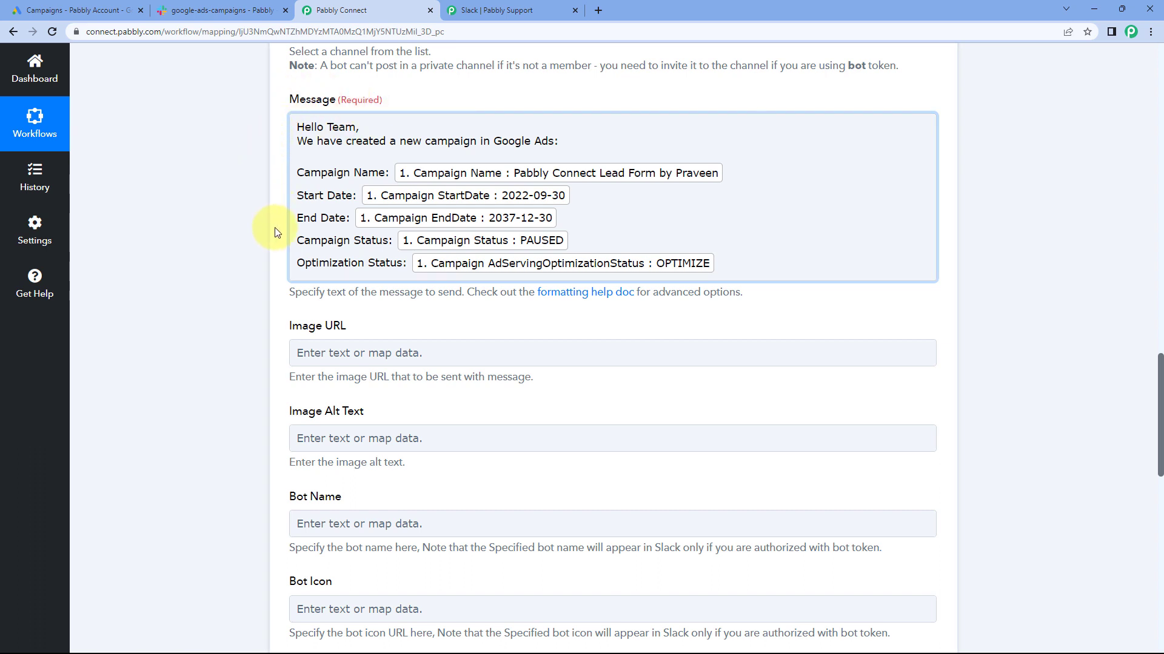
- Examine the Slack action's remaining optional fields, from Image URL and Bot Name to Reply Broadcast and Thread message ID
{"action": "scroll", "coordinate": [273, 229], "scroll_direction": "down", "scroll_amount": 4}
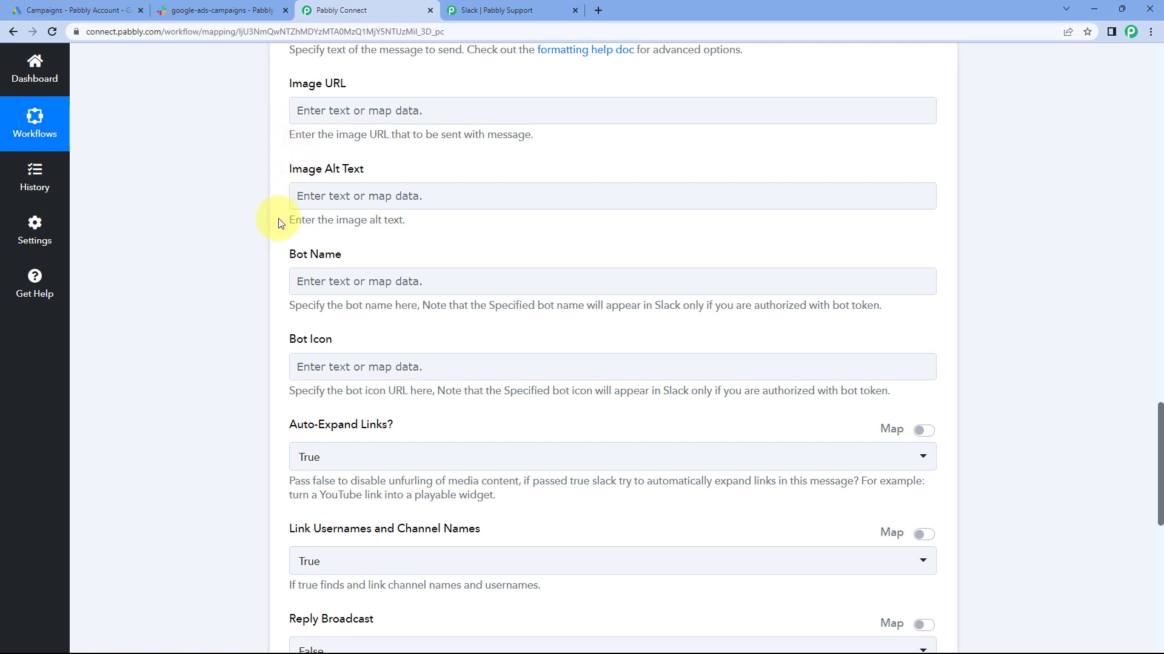
{"action": "left_click", "coordinate": [393, 112]}
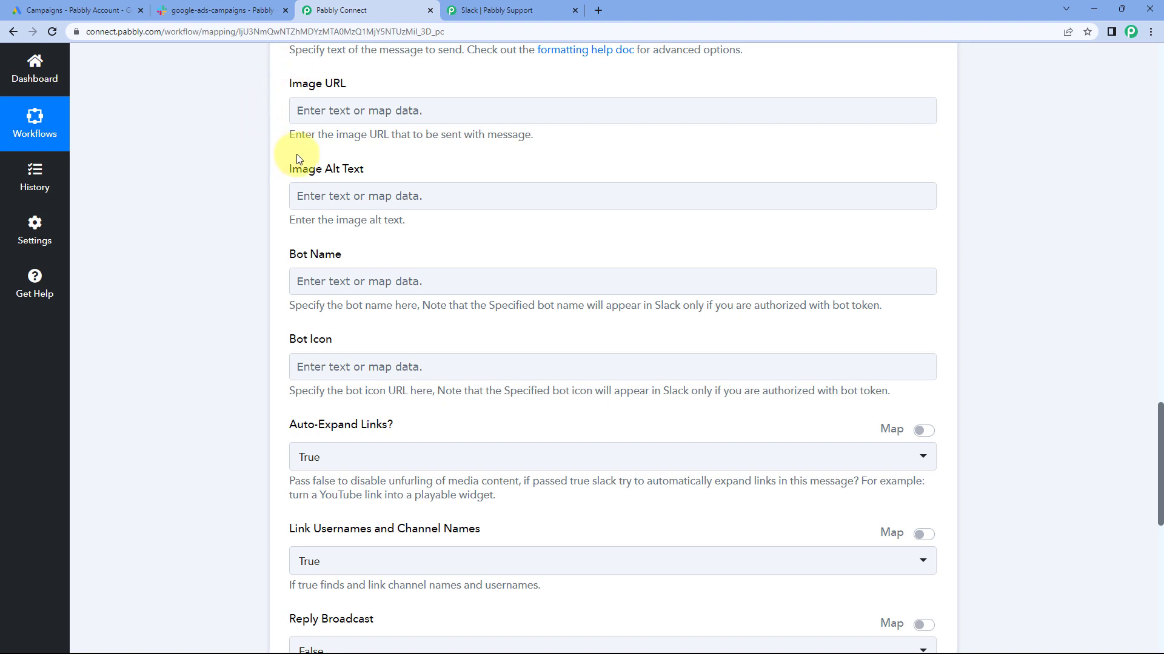
{"action": "scroll", "coordinate": [253, 160], "scroll_direction": "down", "scroll_amount": 3}
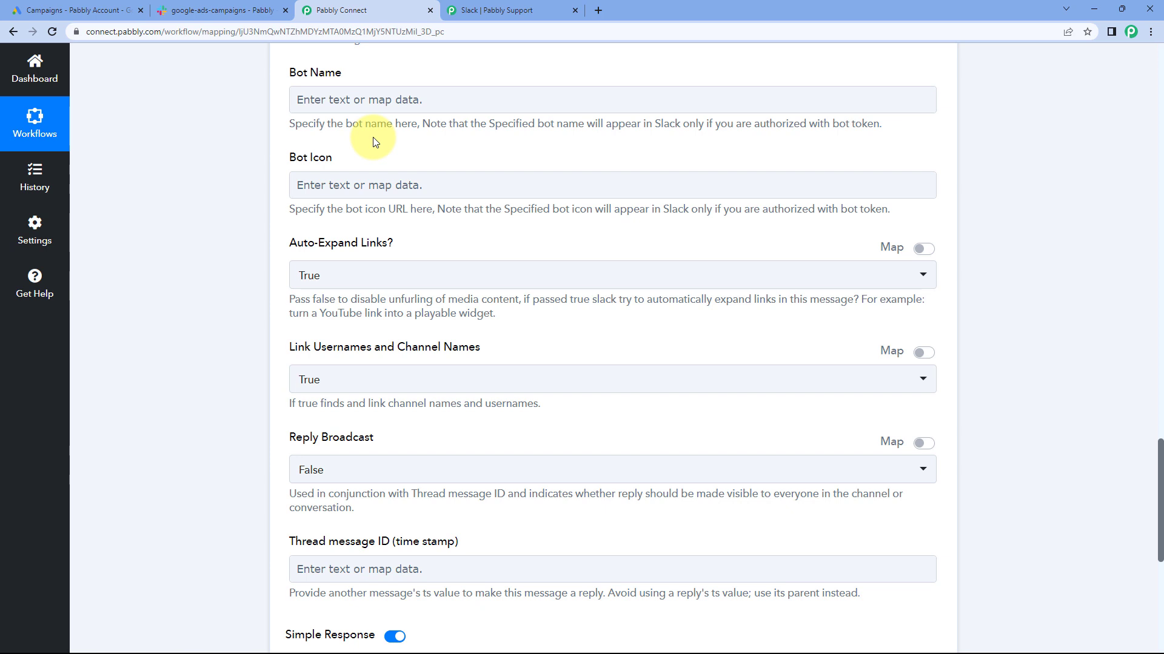
{"action": "left_click", "coordinate": [336, 186]}
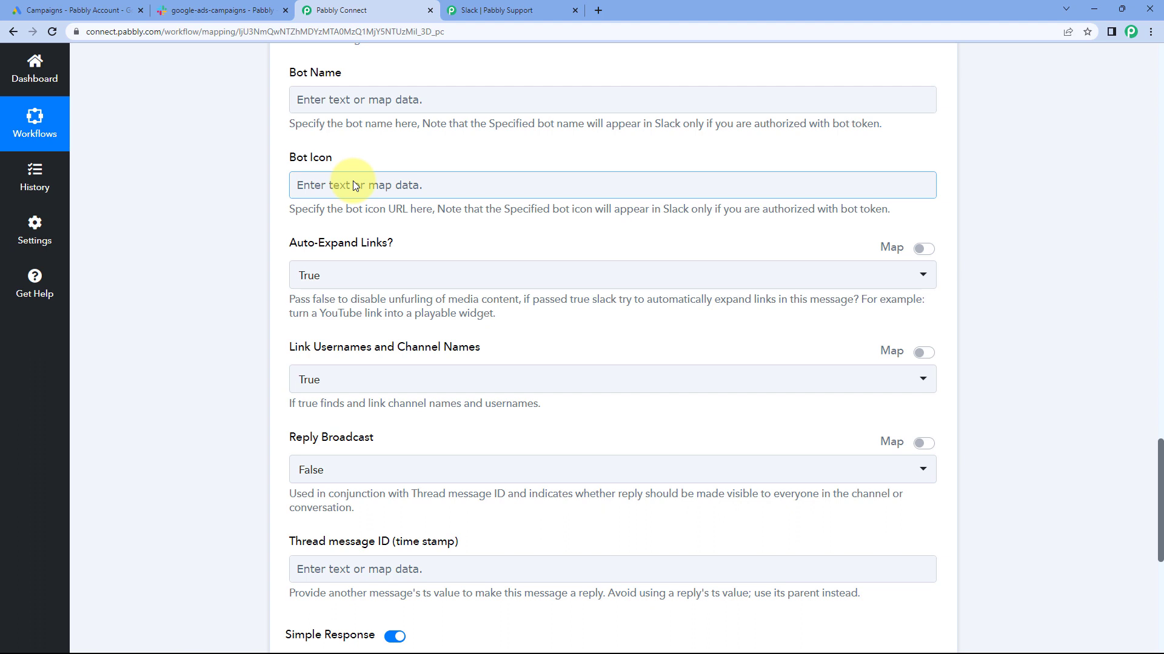
{"action": "scroll", "coordinate": [353, 184], "scroll_direction": "down", "scroll_amount": 2}
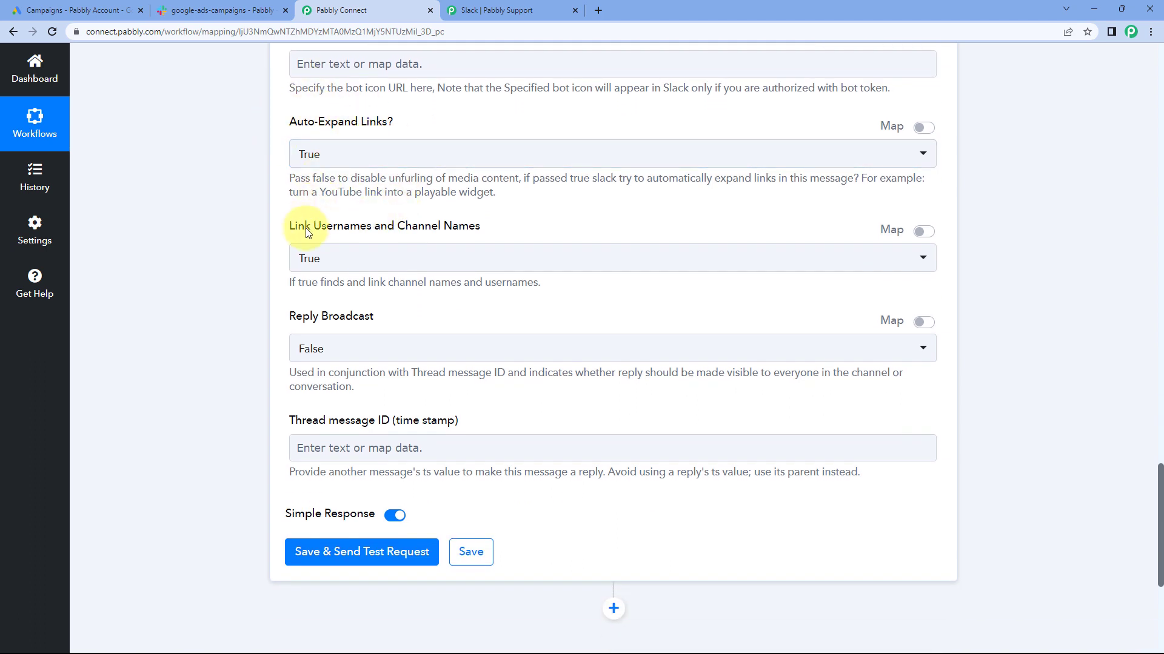
{"action": "scroll", "coordinate": [390, 249], "scroll_direction": "down", "scroll_amount": 1}
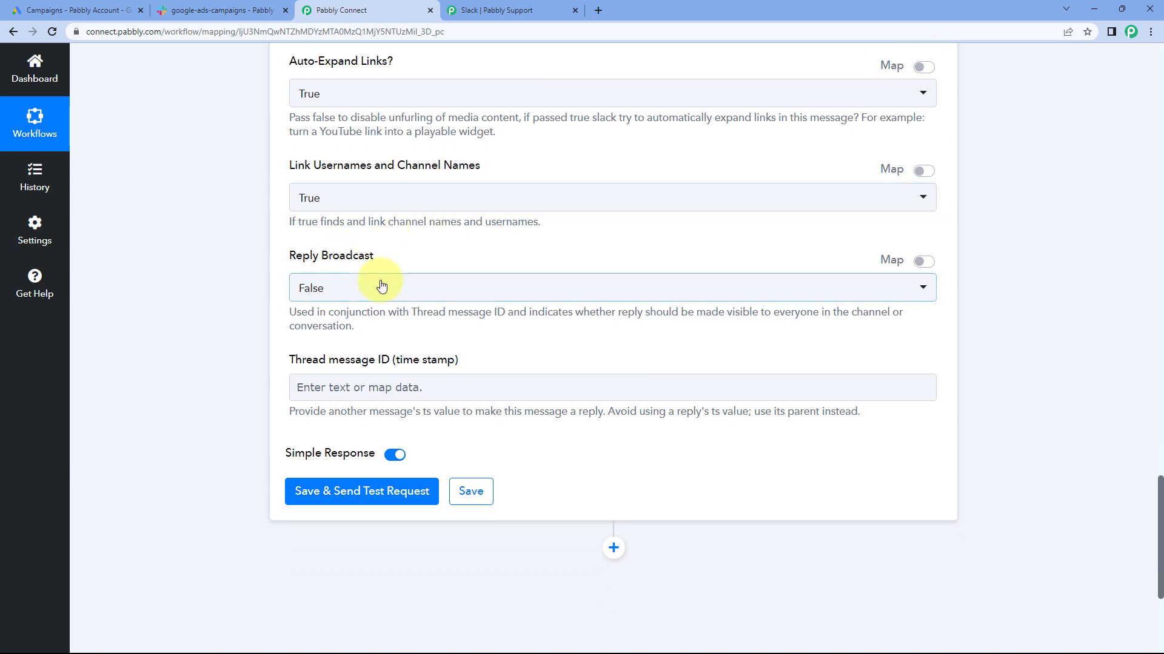
{"action": "scroll", "coordinate": [408, 321], "scroll_direction": "up", "scroll_amount": 1}
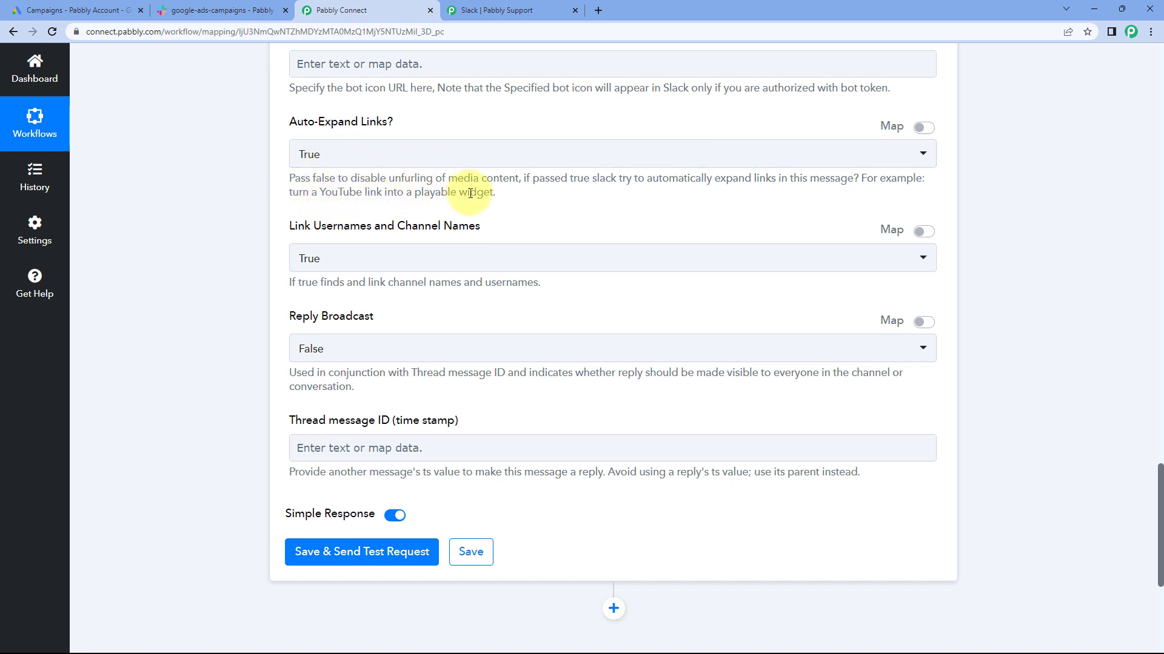
{"action": "scroll", "coordinate": [358, 206], "scroll_direction": "down", "scroll_amount": 2}
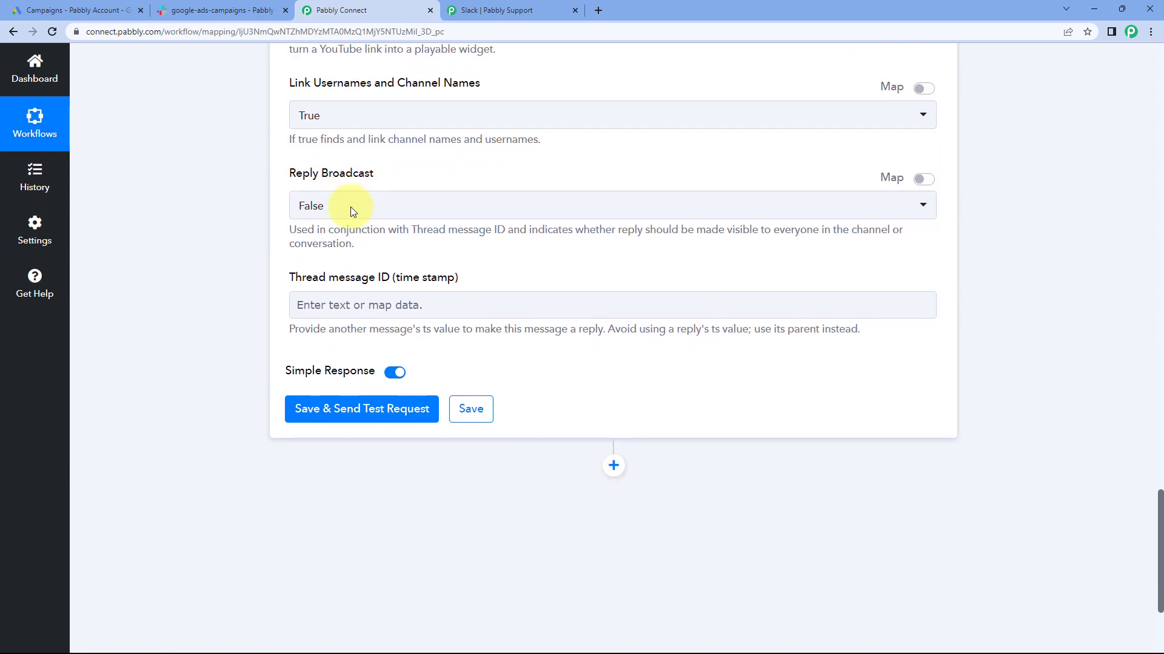
- Save the Slack action, send a test request and check the response received
{"action": "scroll", "coordinate": [351, 206], "scroll_direction": "down", "scroll_amount": 2}
{"action": "left_click", "coordinate": [369, 310]}
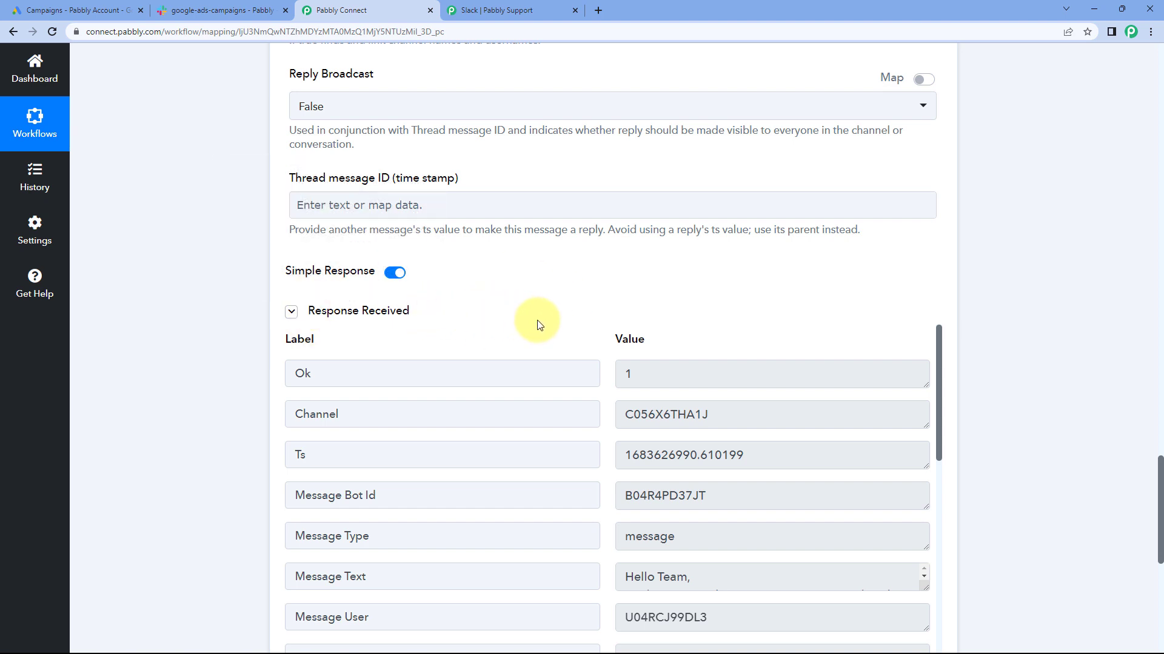
{"action": "scroll", "coordinate": [559, 322], "scroll_direction": "down", "scroll_amount": 3}
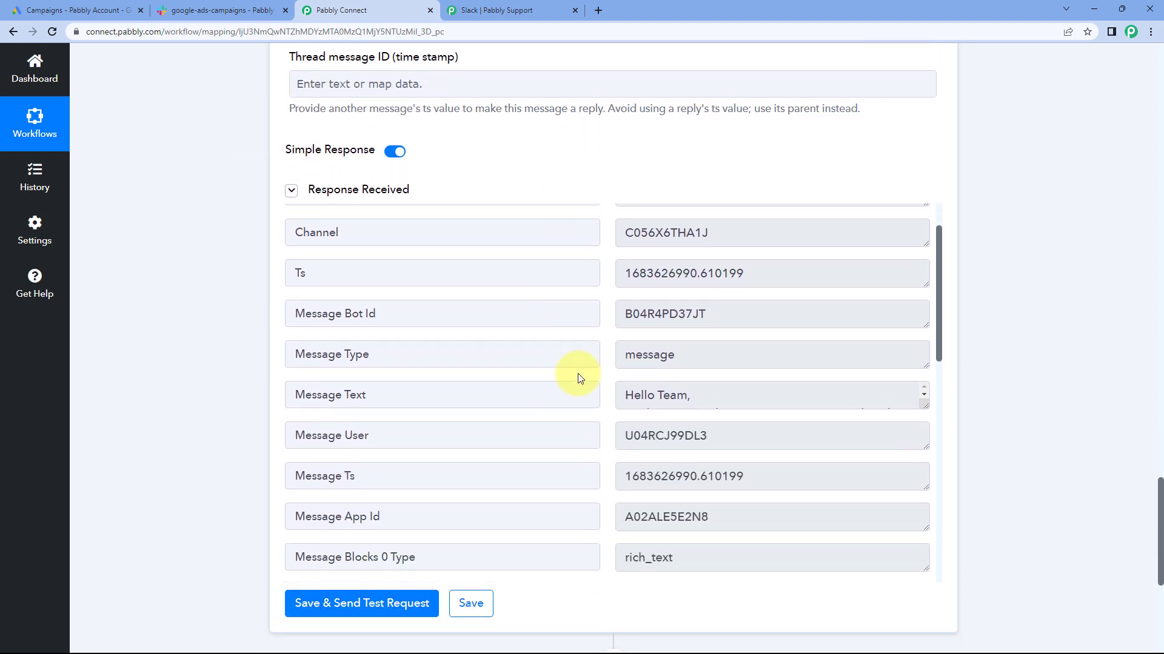
{"action": "scroll", "coordinate": [583, 391], "scroll_direction": "up", "scroll_amount": 2}
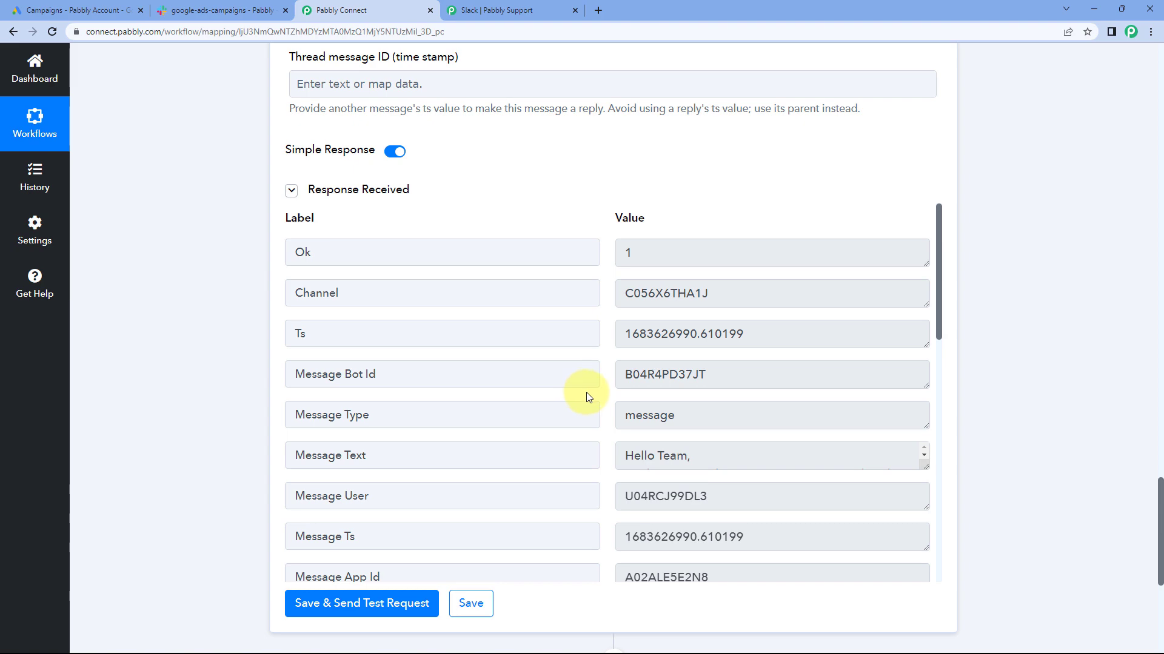
- Review the mapped message and the Google Ads trigger response, and check the google-ads-campaigns channel in Slack for the test message
{"action": "scroll", "coordinate": [604, 381], "scroll_direction": "up", "scroll_amount": 10}
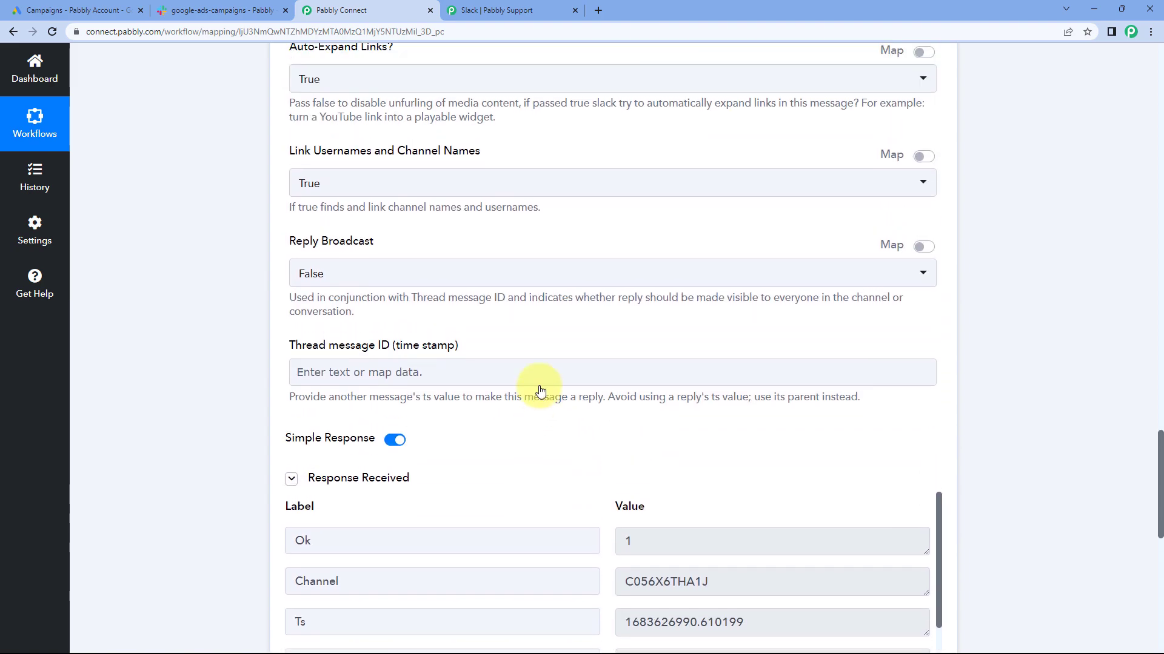
{"action": "scroll", "coordinate": [529, 379], "scroll_direction": "up", "scroll_amount": 3}
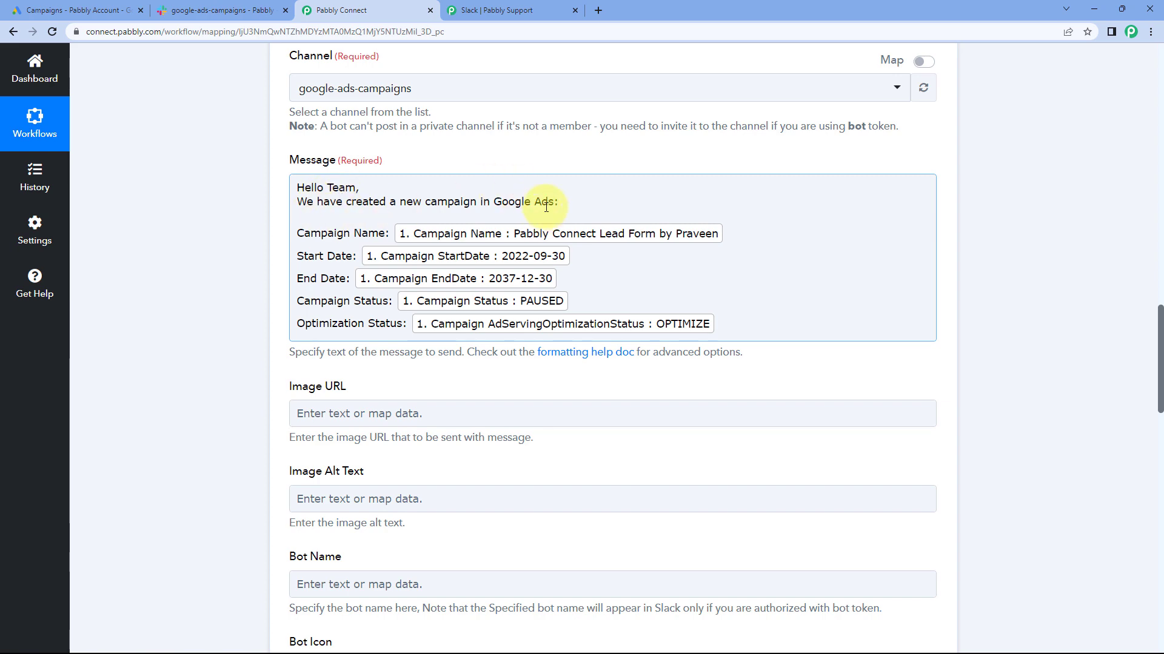
{"action": "scroll", "coordinate": [553, 377], "scroll_direction": "up", "scroll_amount": 8}
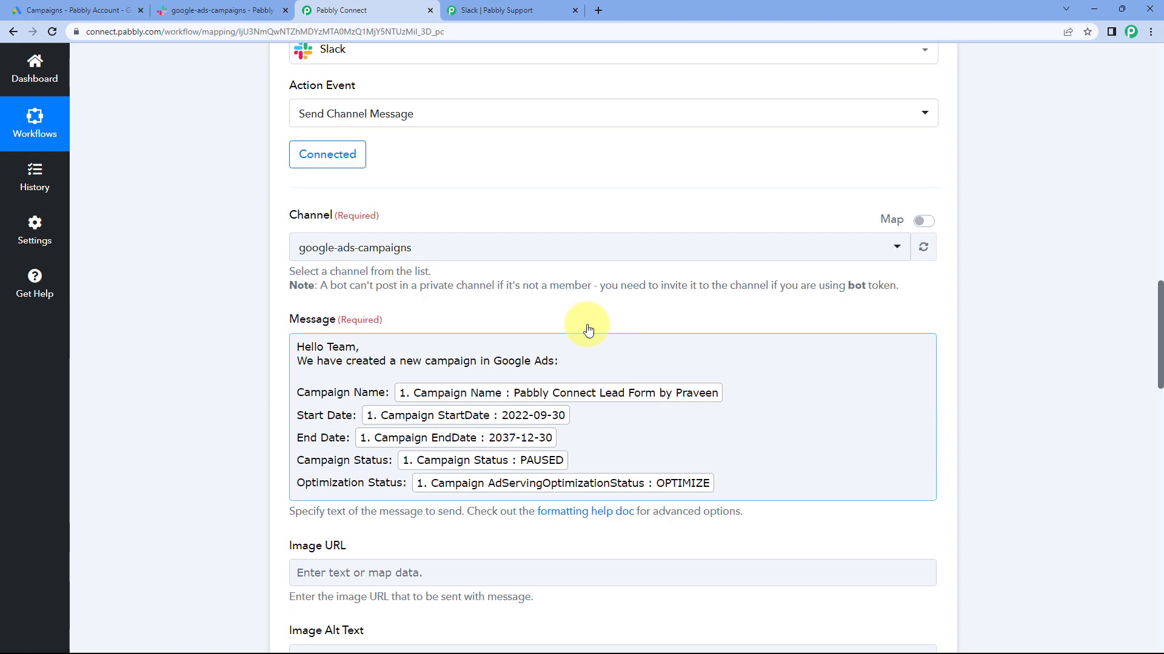
{"action": "scroll", "coordinate": [570, 291], "scroll_direction": "up", "scroll_amount": 3}
{"action": "scroll", "coordinate": [339, 315], "scroll_direction": "up", "scroll_amount": 4}
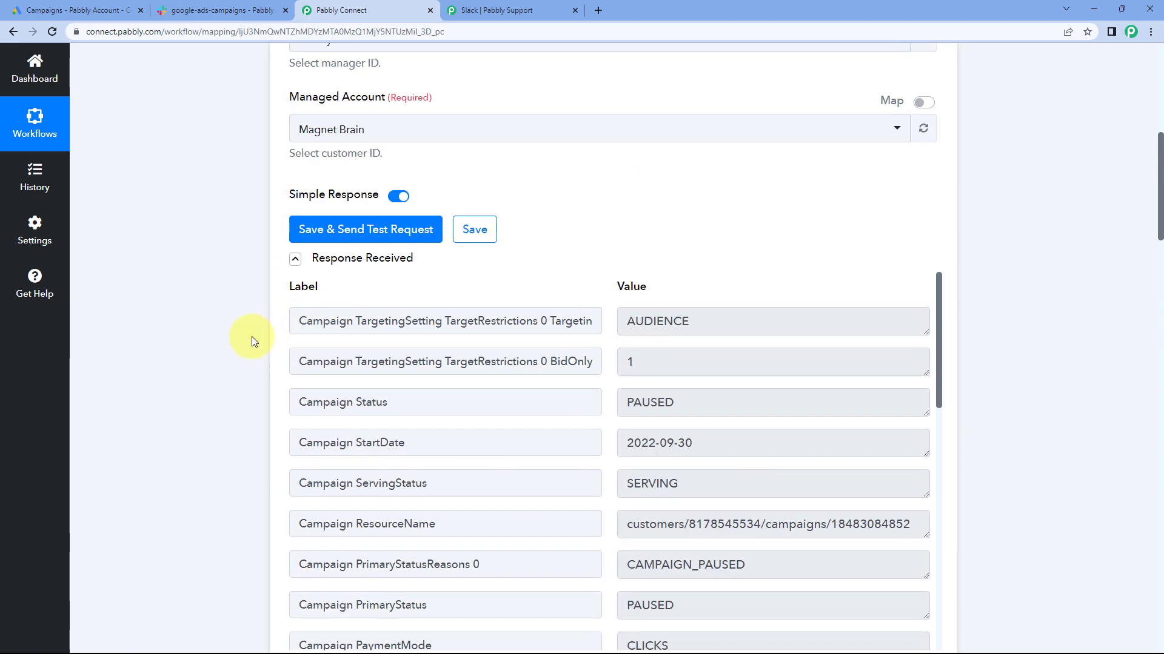
{"action": "scroll", "coordinate": [183, 340], "scroll_direction": "down", "scroll_amount": 3}
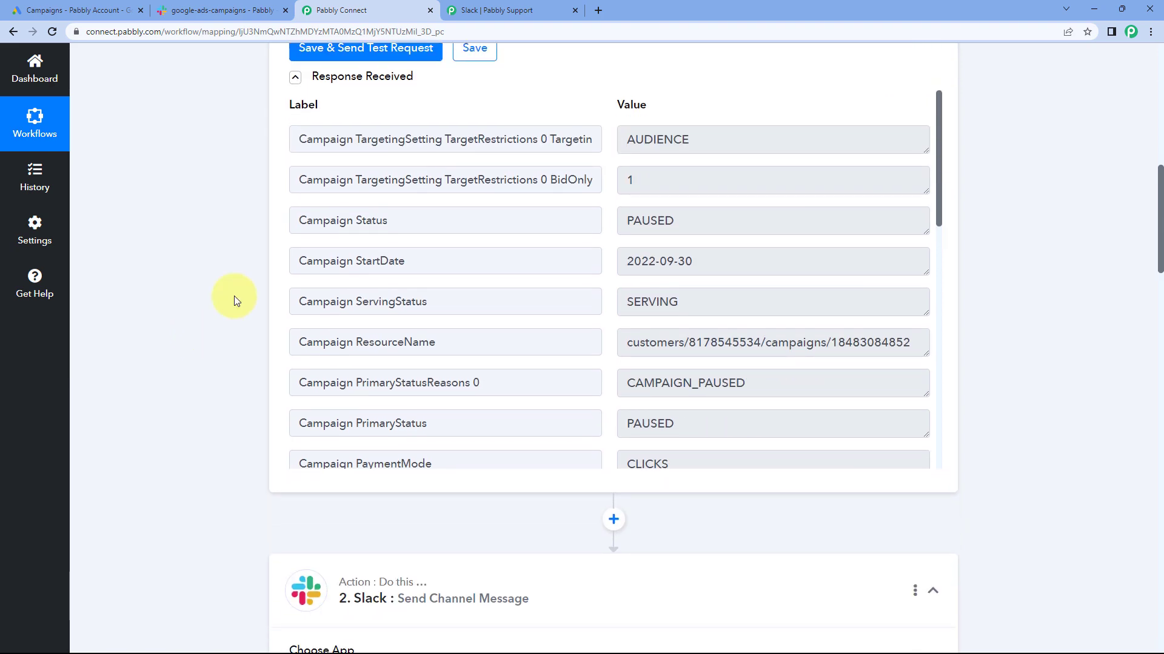
{"action": "left_click", "coordinate": [223, 11]}
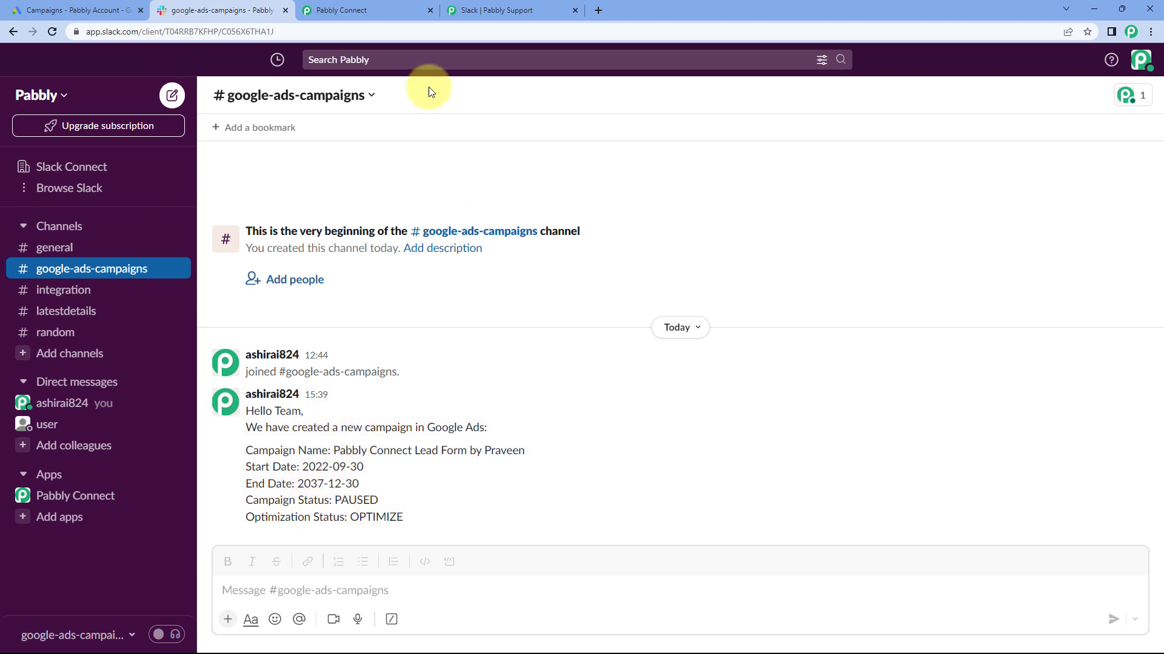
- Switch back to Pabbly Connect and collapse the Slack action and the Google Ads trigger of the workflow
{"action": "left_click", "coordinate": [366, 10]}
{"action": "scroll", "coordinate": [200, 321], "scroll_direction": "down", "scroll_amount": 4}
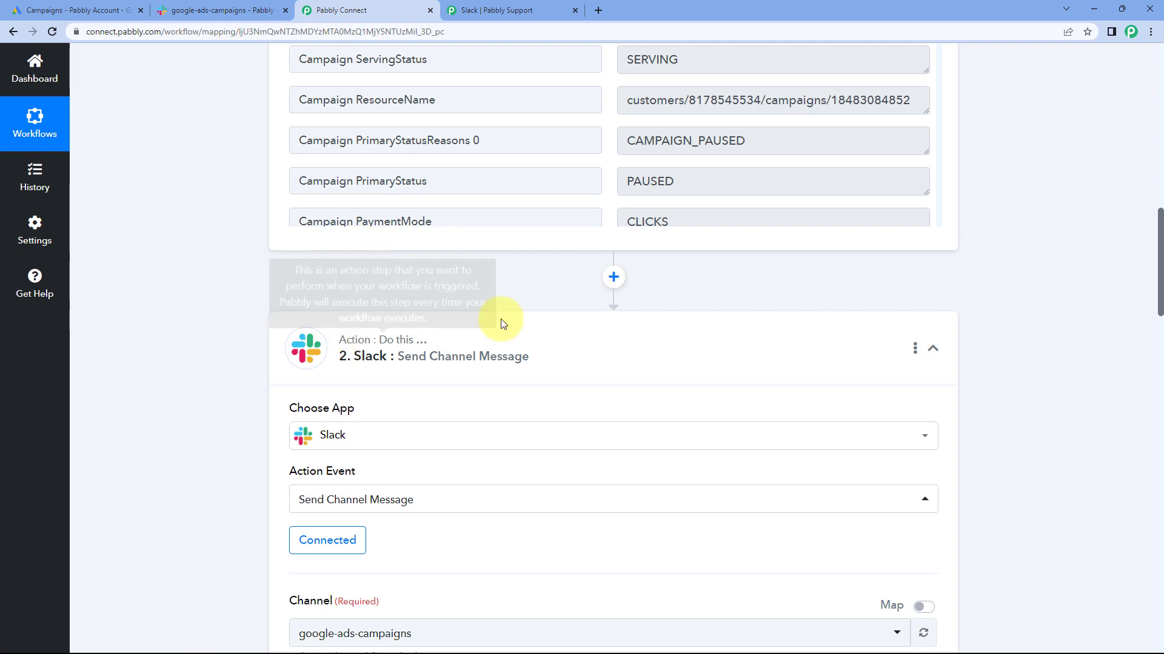
{"action": "left_click", "coordinate": [933, 348]}
{"action": "scroll", "coordinate": [1039, 283], "scroll_direction": "up", "scroll_amount": 15}
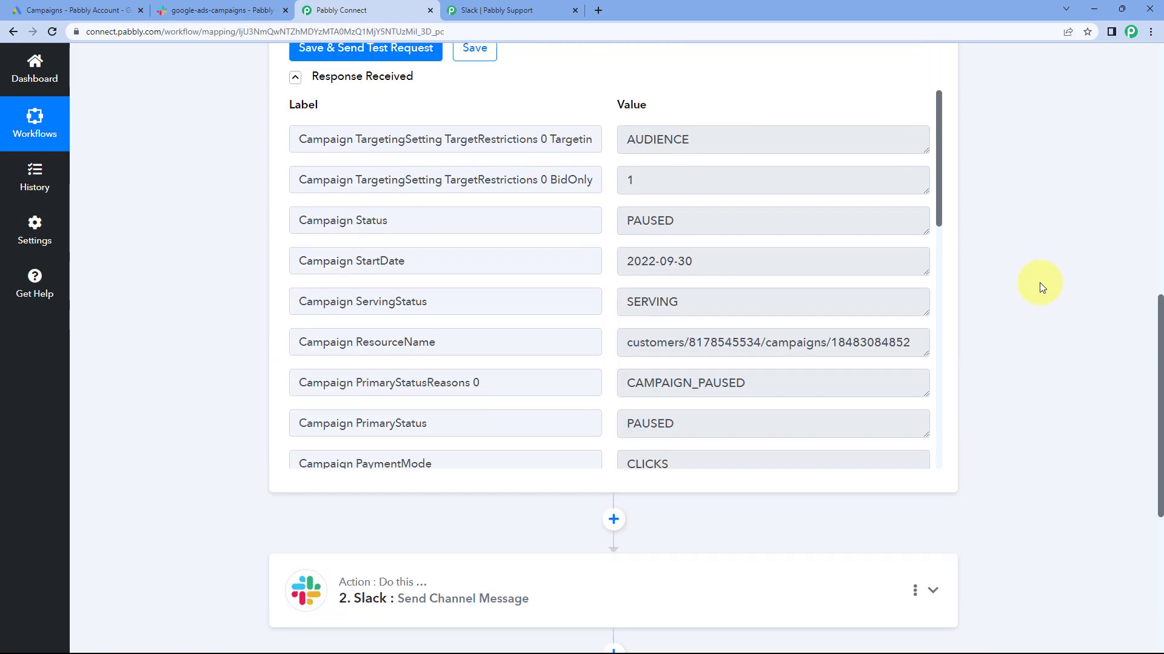
{"action": "left_click", "coordinate": [611, 244]}
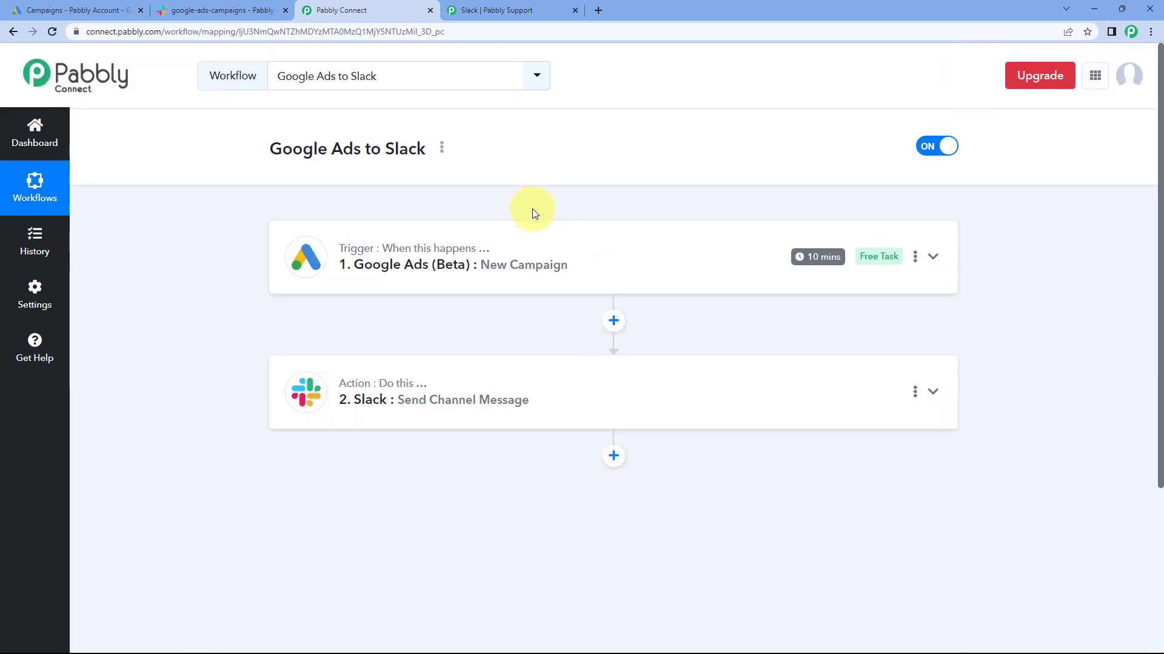